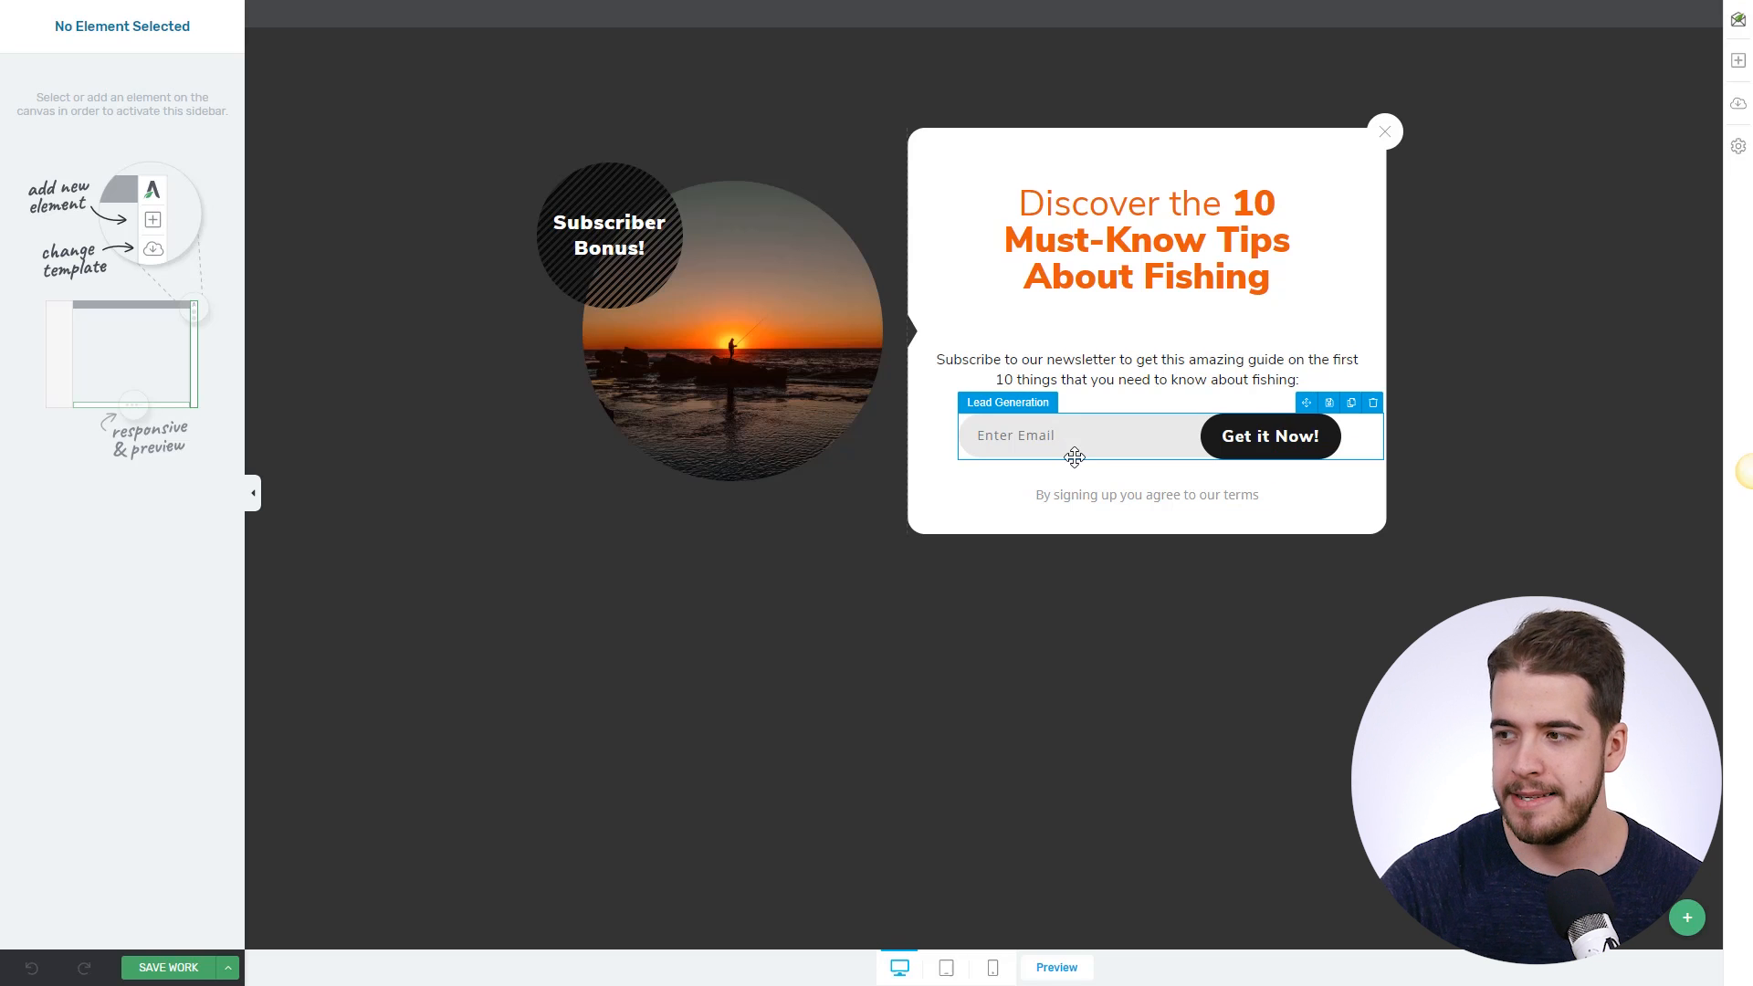
- Connect the popup's email sign-up form to Mailchimp, reaching its Fishing Course Newsletter connection details
left_click(1089, 450)
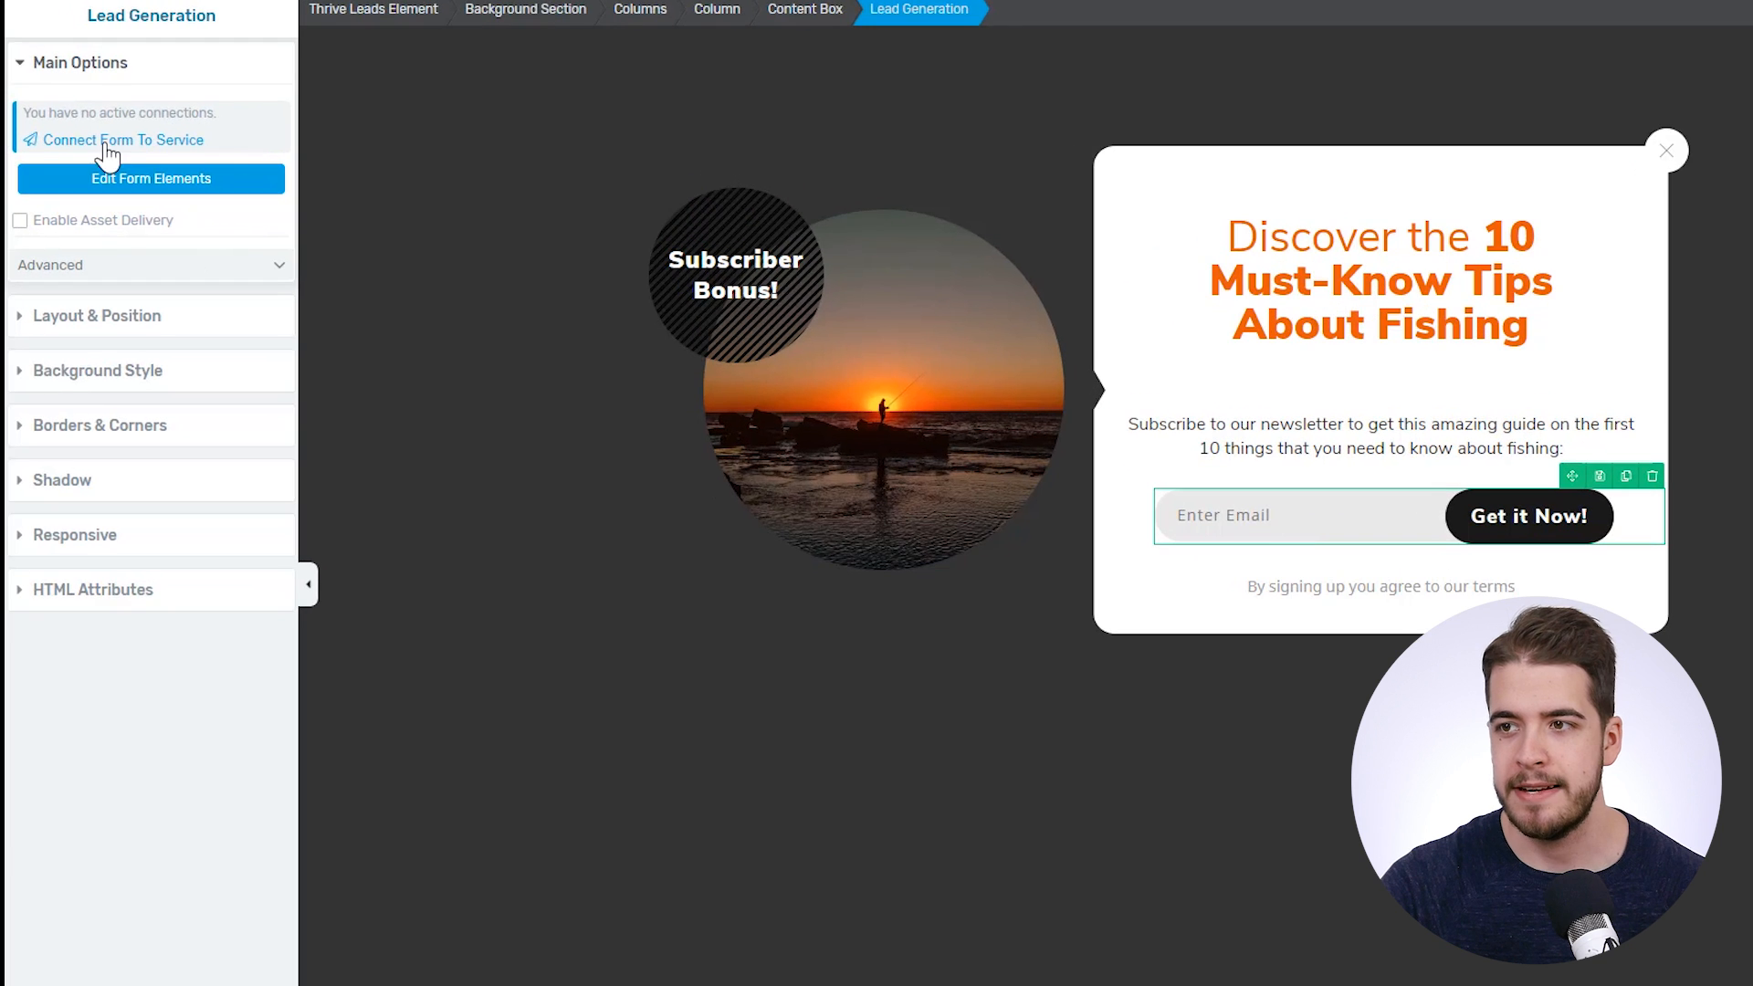
left_click(144, 141)
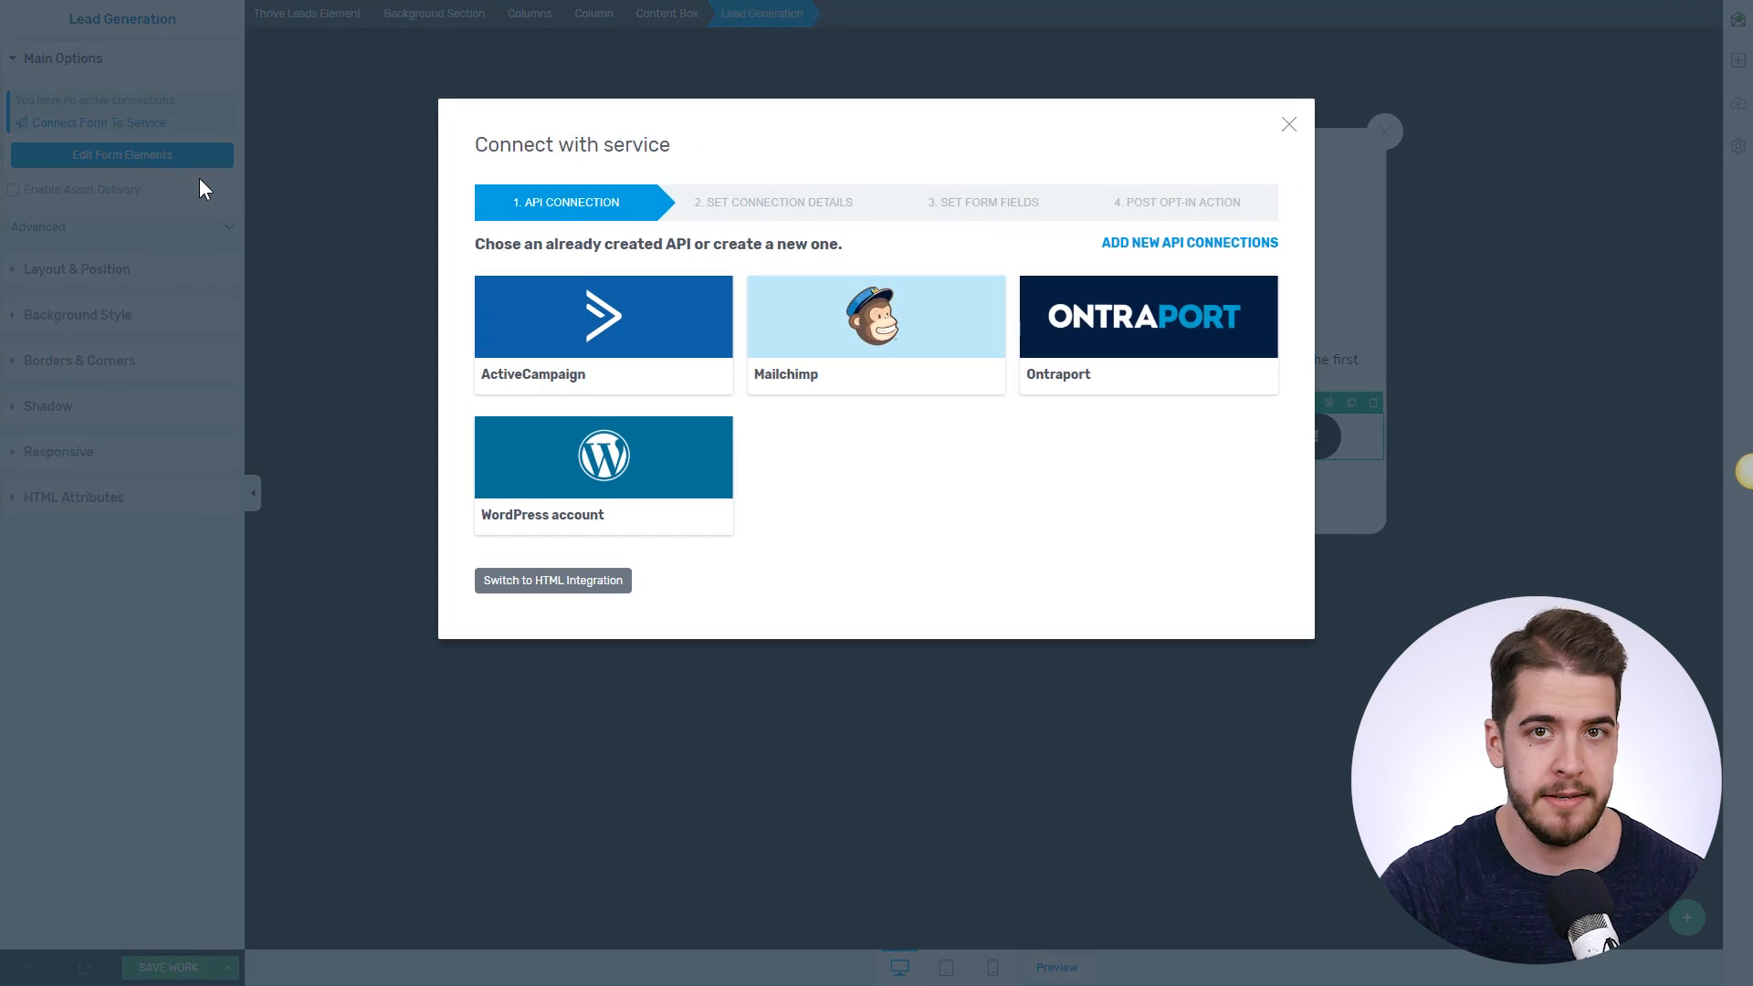
left_click(884, 341)
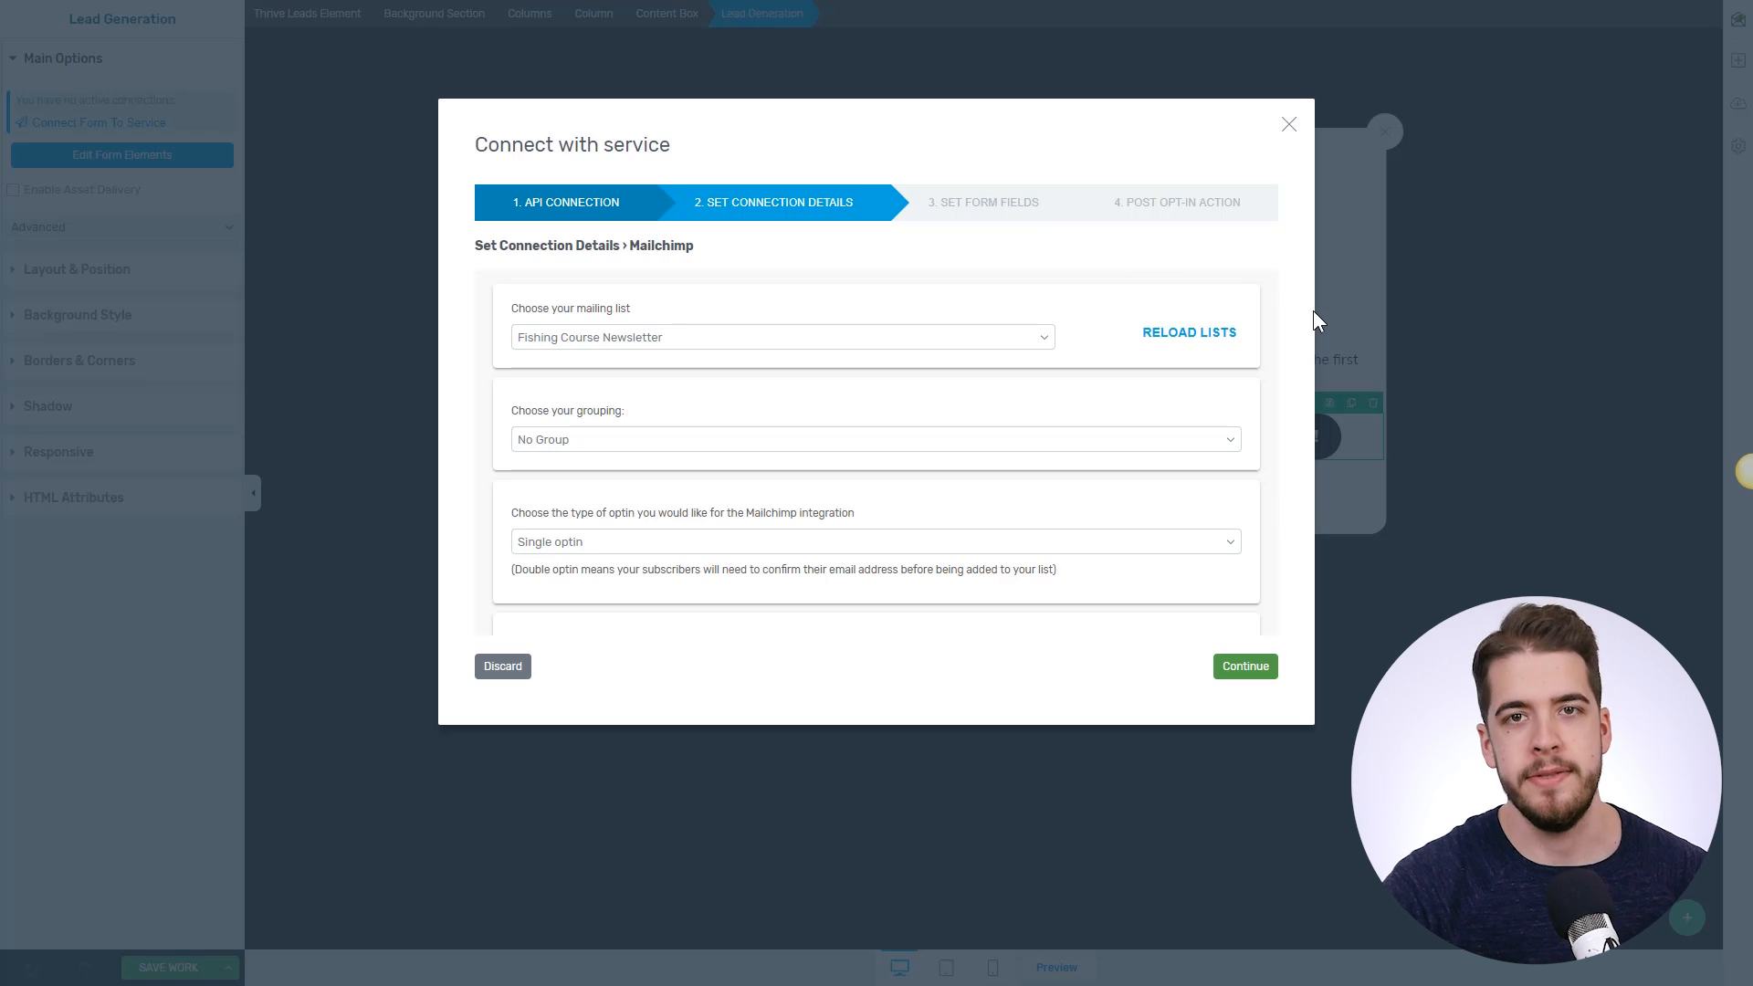
- Keep the Fishing Course Newsletter list, choose the 10 Tips Fishing Course grouping, and tick Beginner
left_click(721, 336)
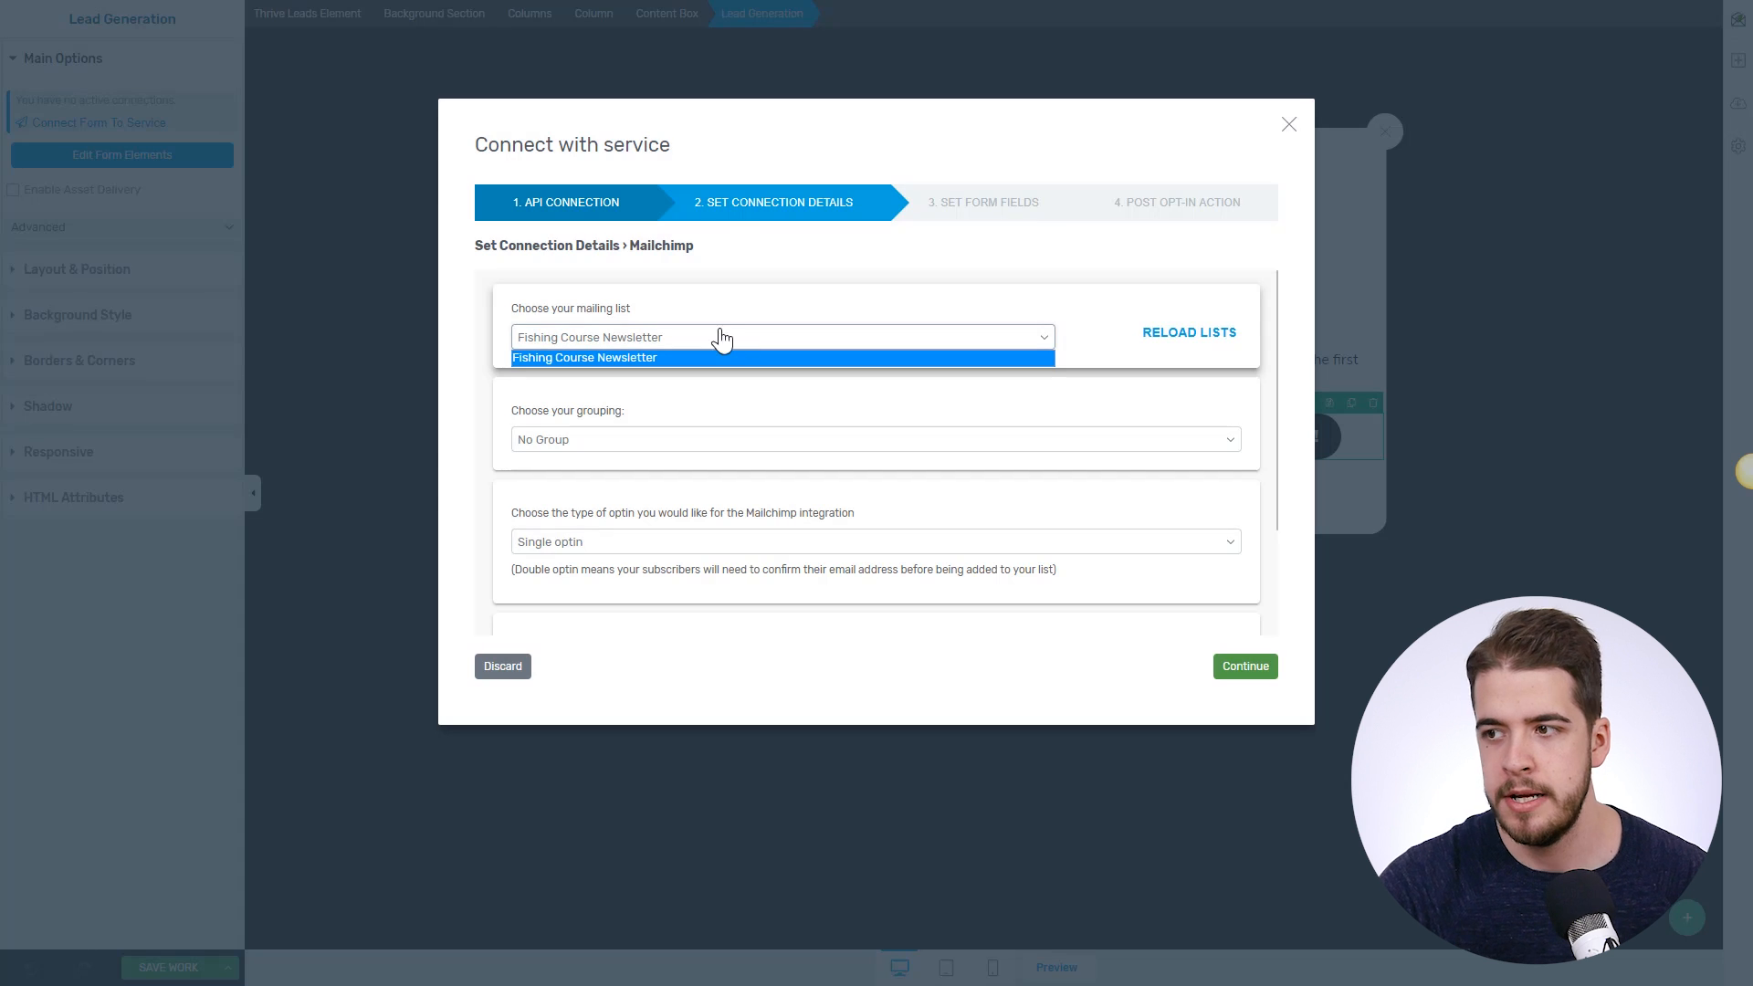
left_click(644, 359)
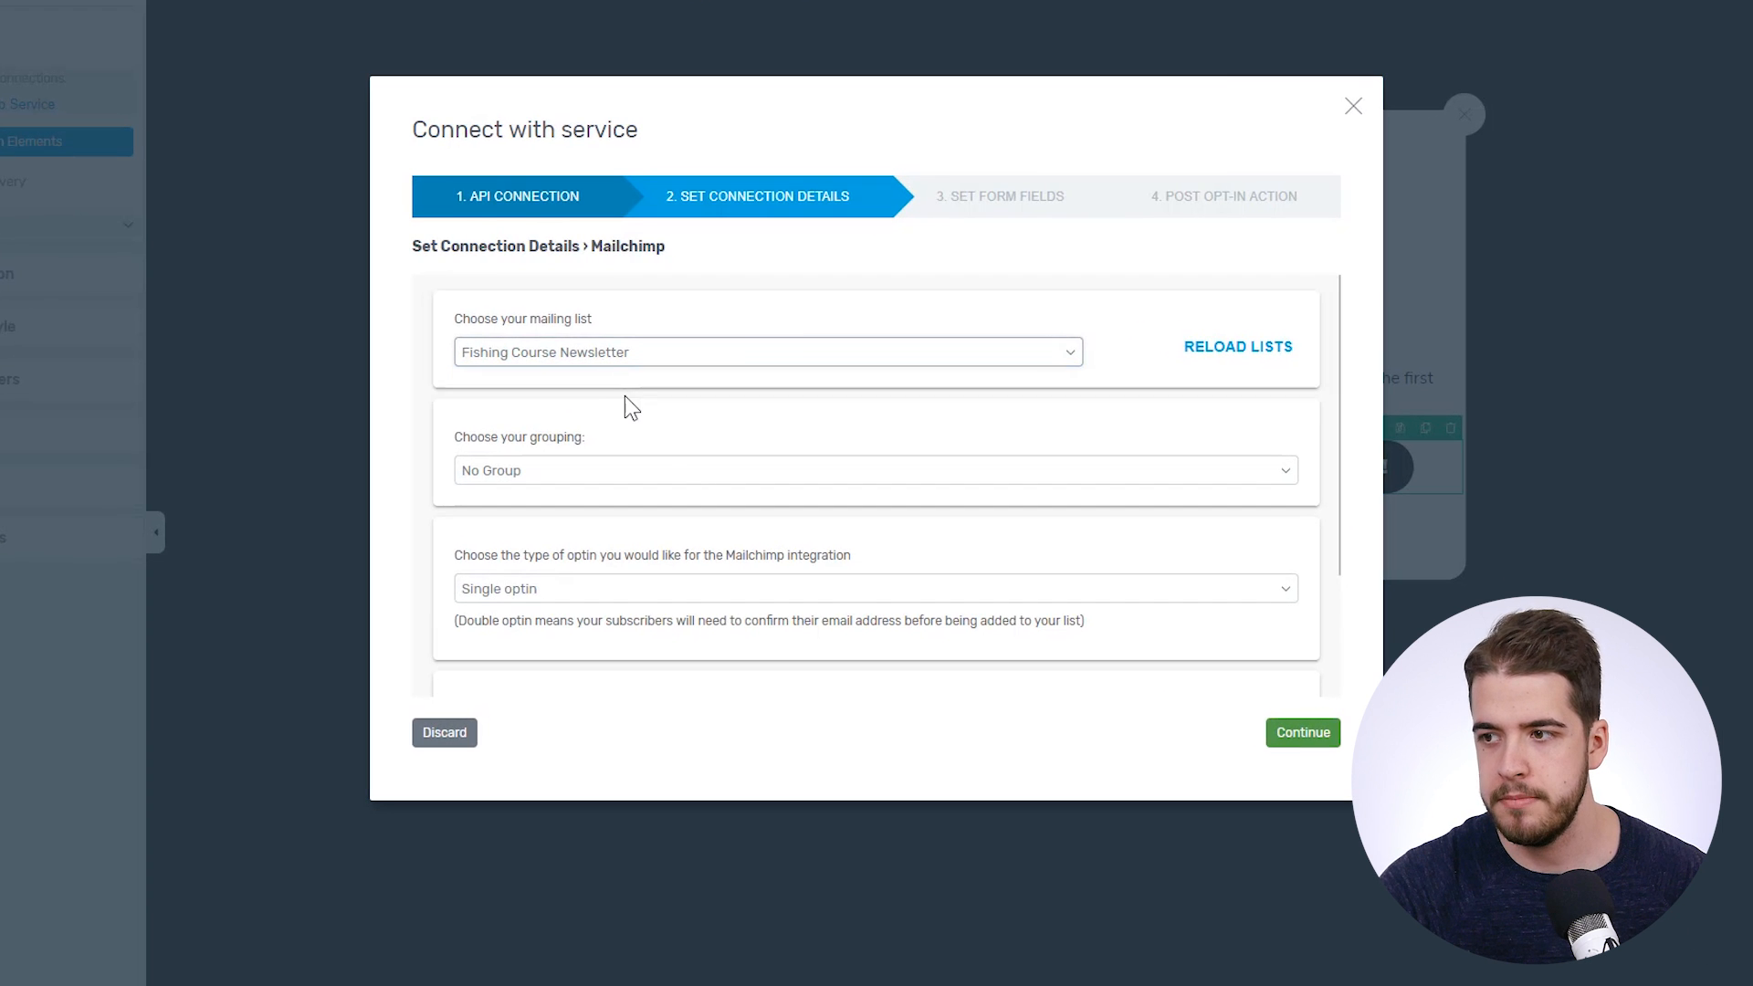
scroll(626, 393, "down", 2)
scroll(626, 393, "up", 2)
left_click(564, 470)
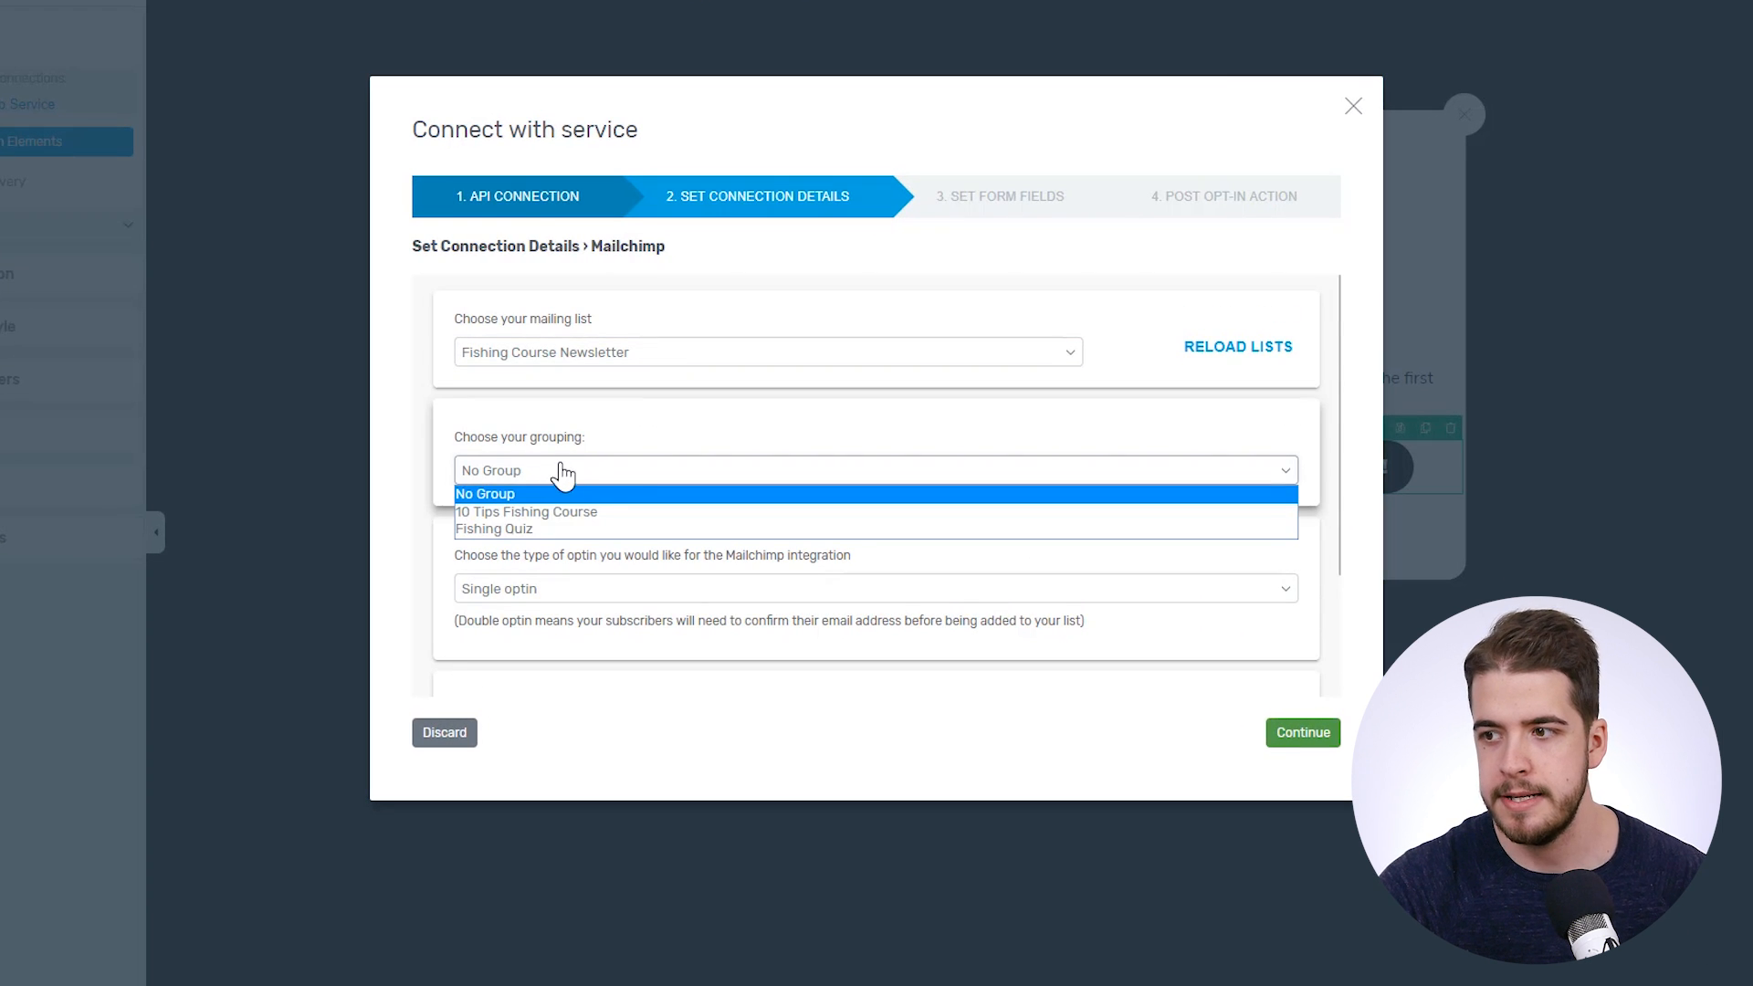
left_click(617, 514)
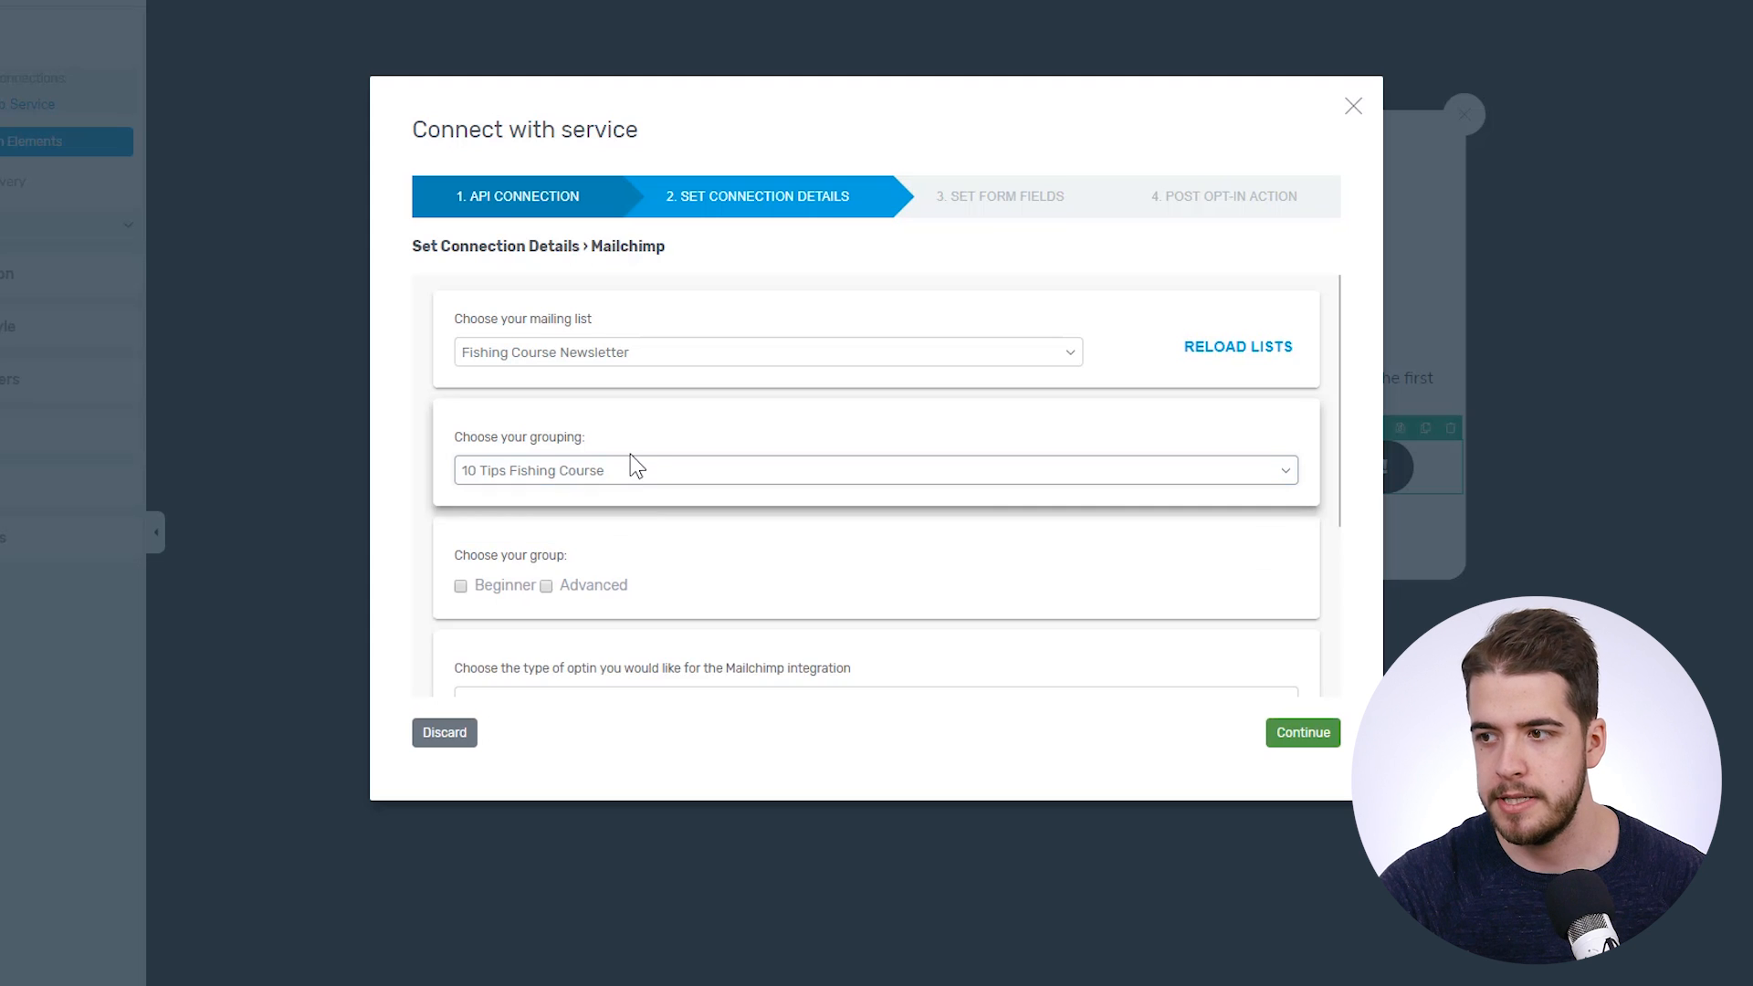
scroll(630, 451, "down", 2)
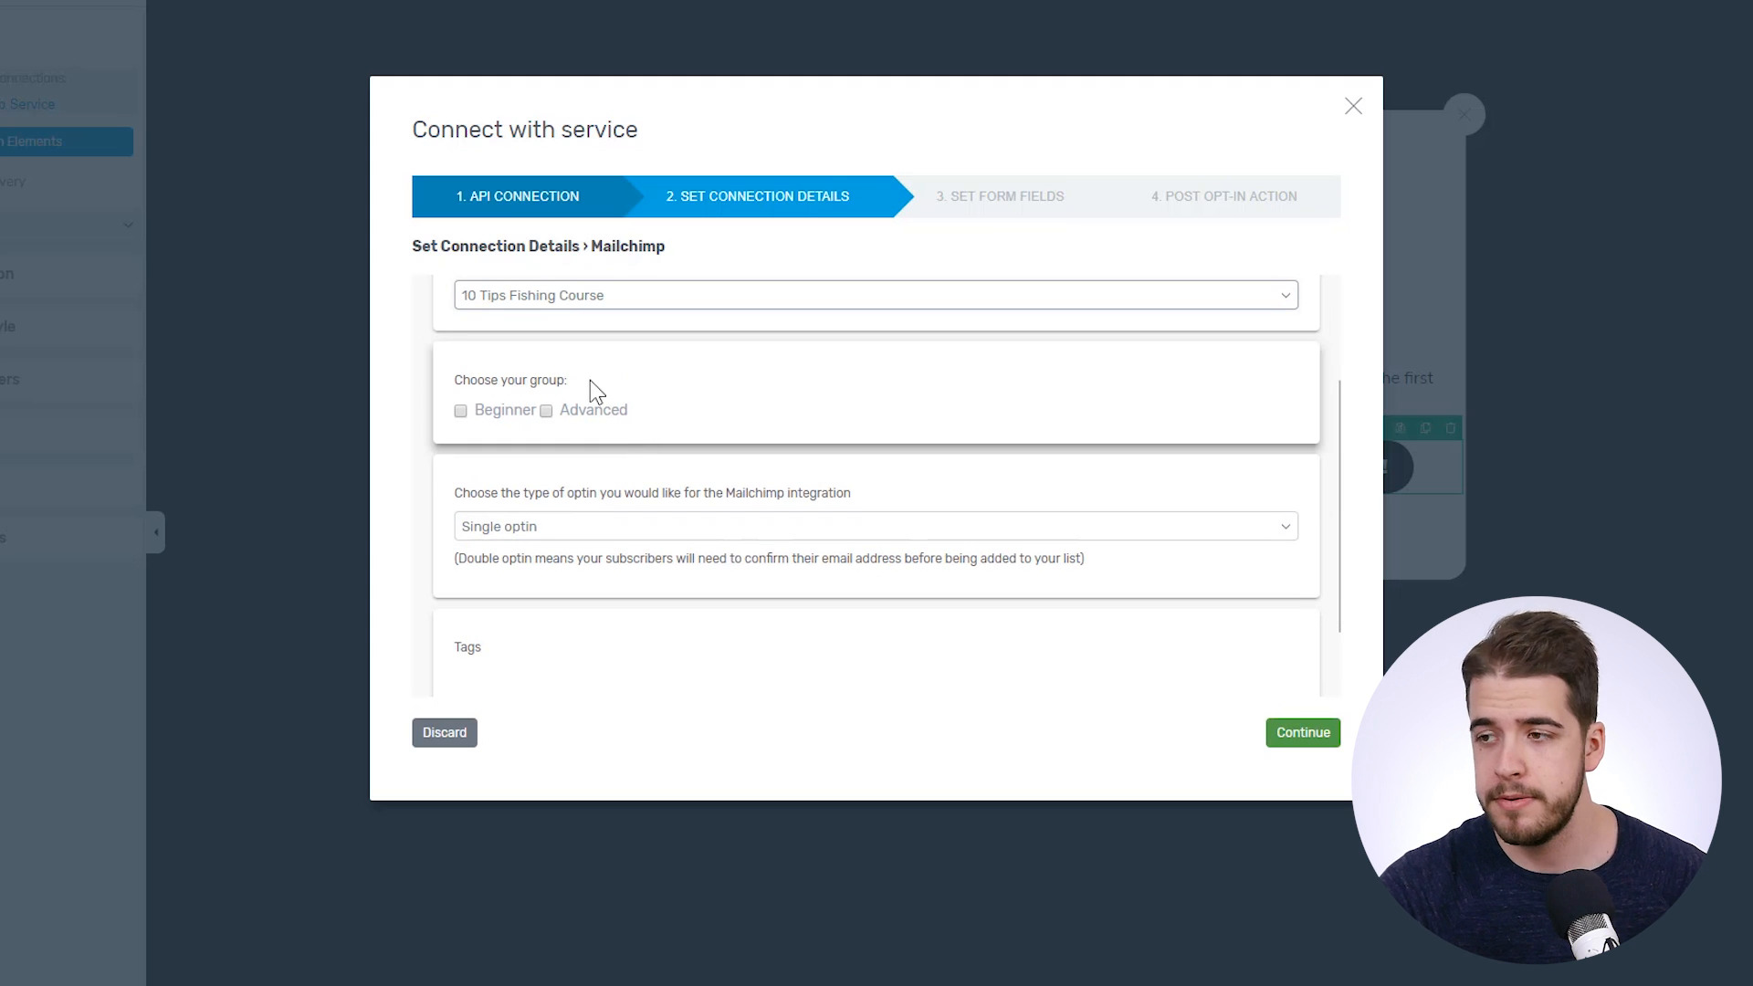
left_click(461, 411)
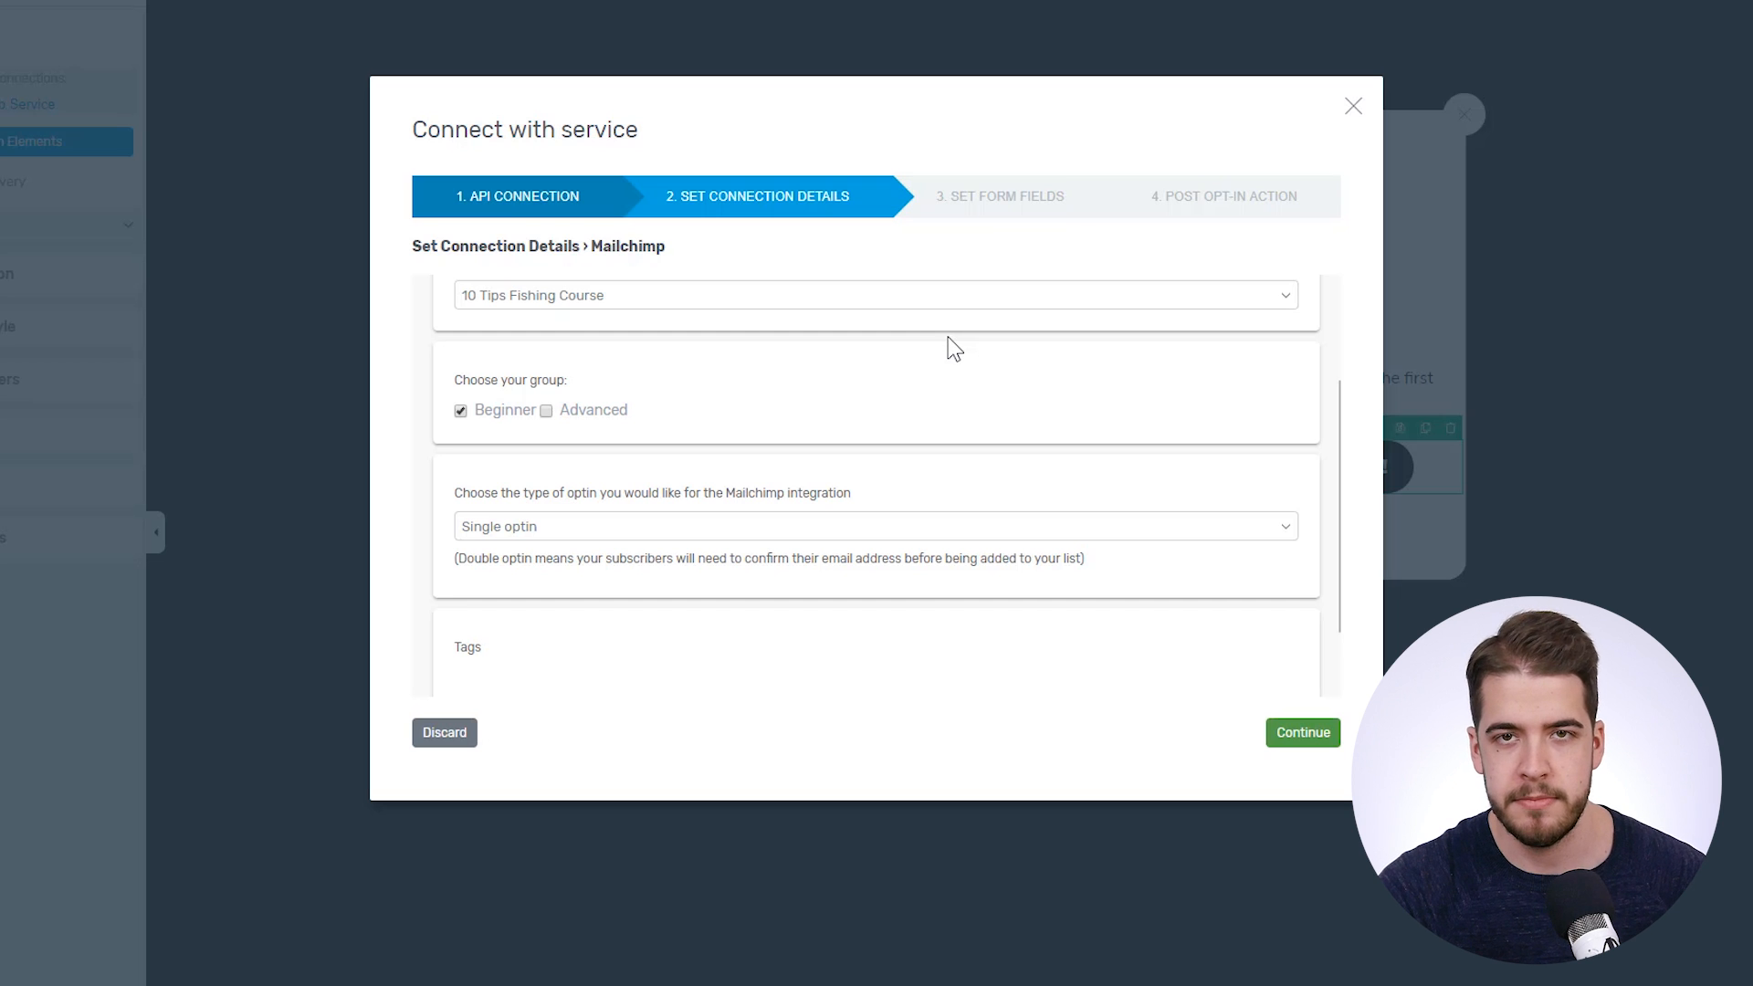
scroll(849, 344, "down", 1)
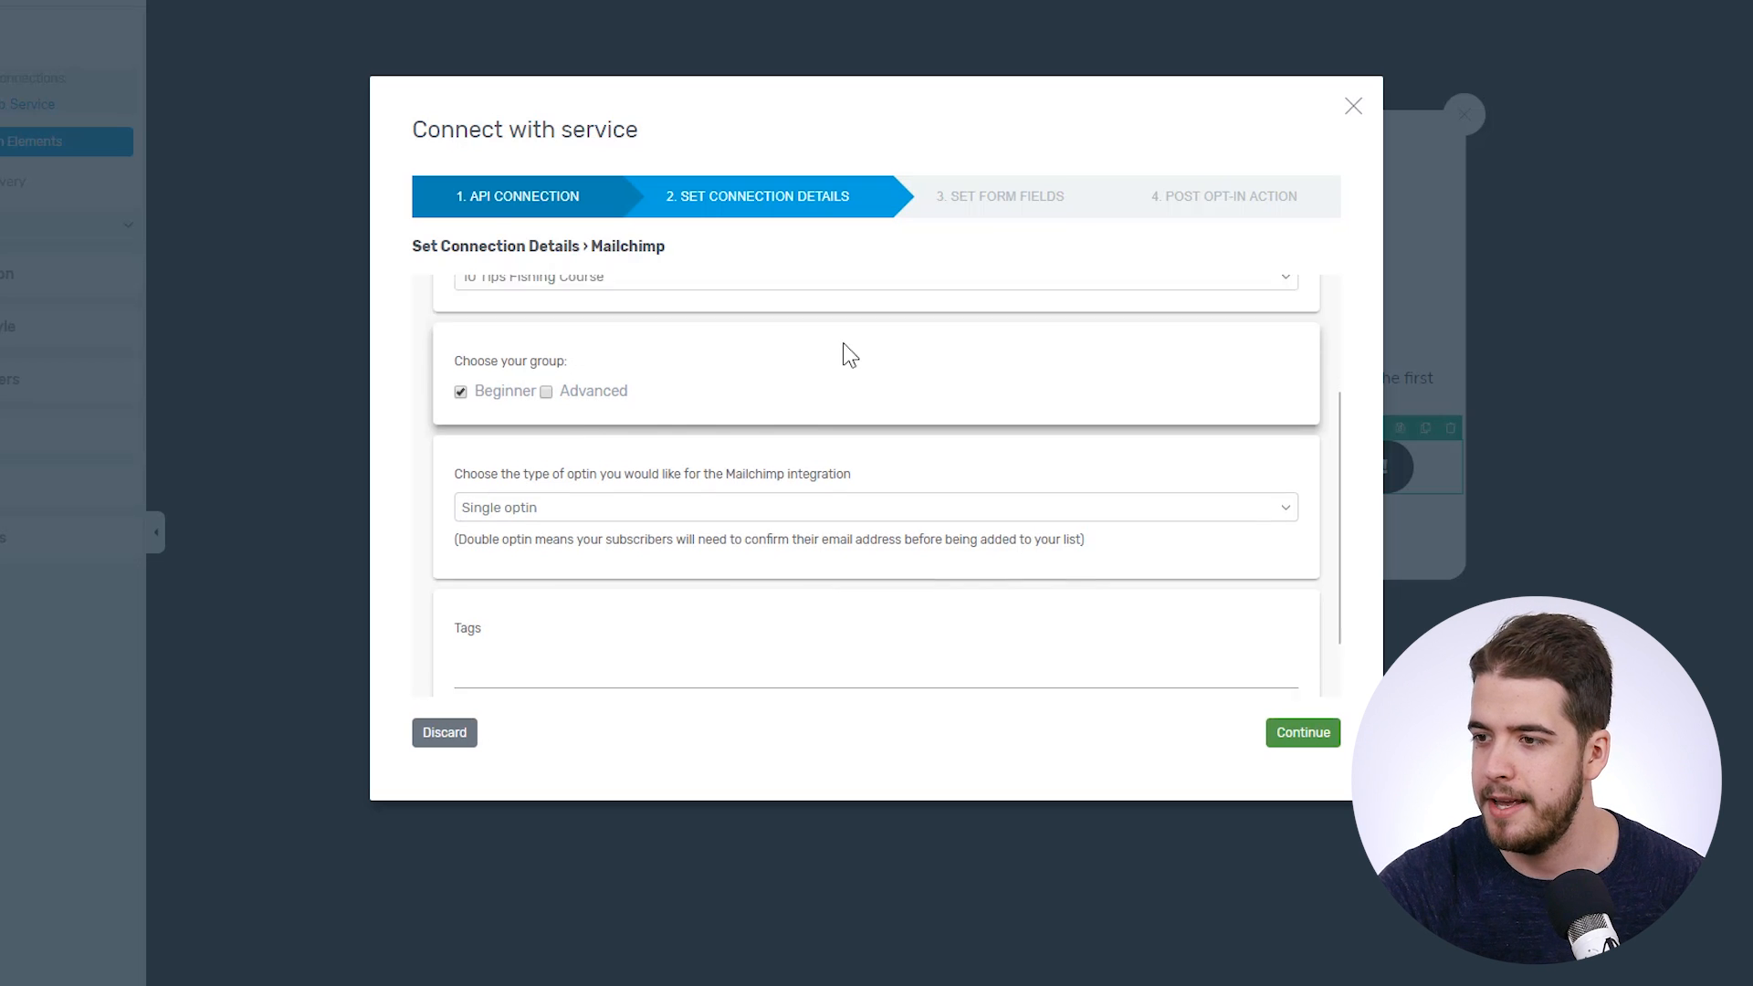
scroll(849, 354, "down", 2)
left_click(562, 610)
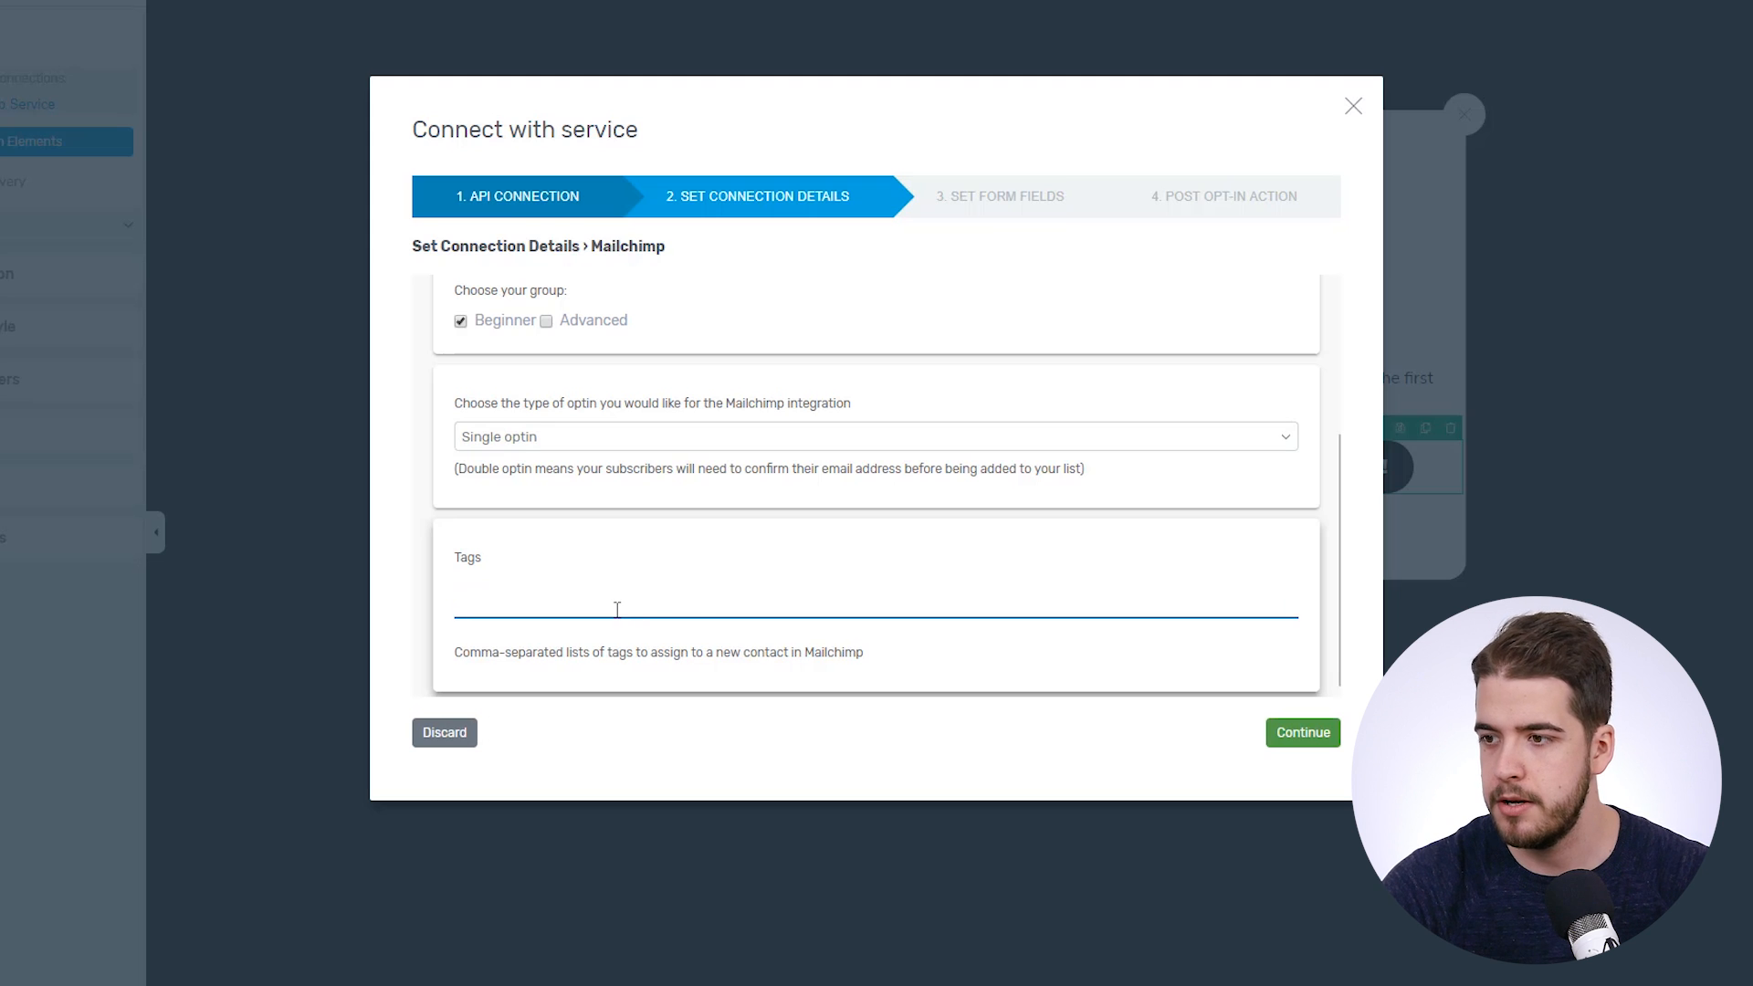
- Tag new contacts 'fishing beginner opt-in form 3, 10 tips' and continue to Set Form Fields
type("fishing")
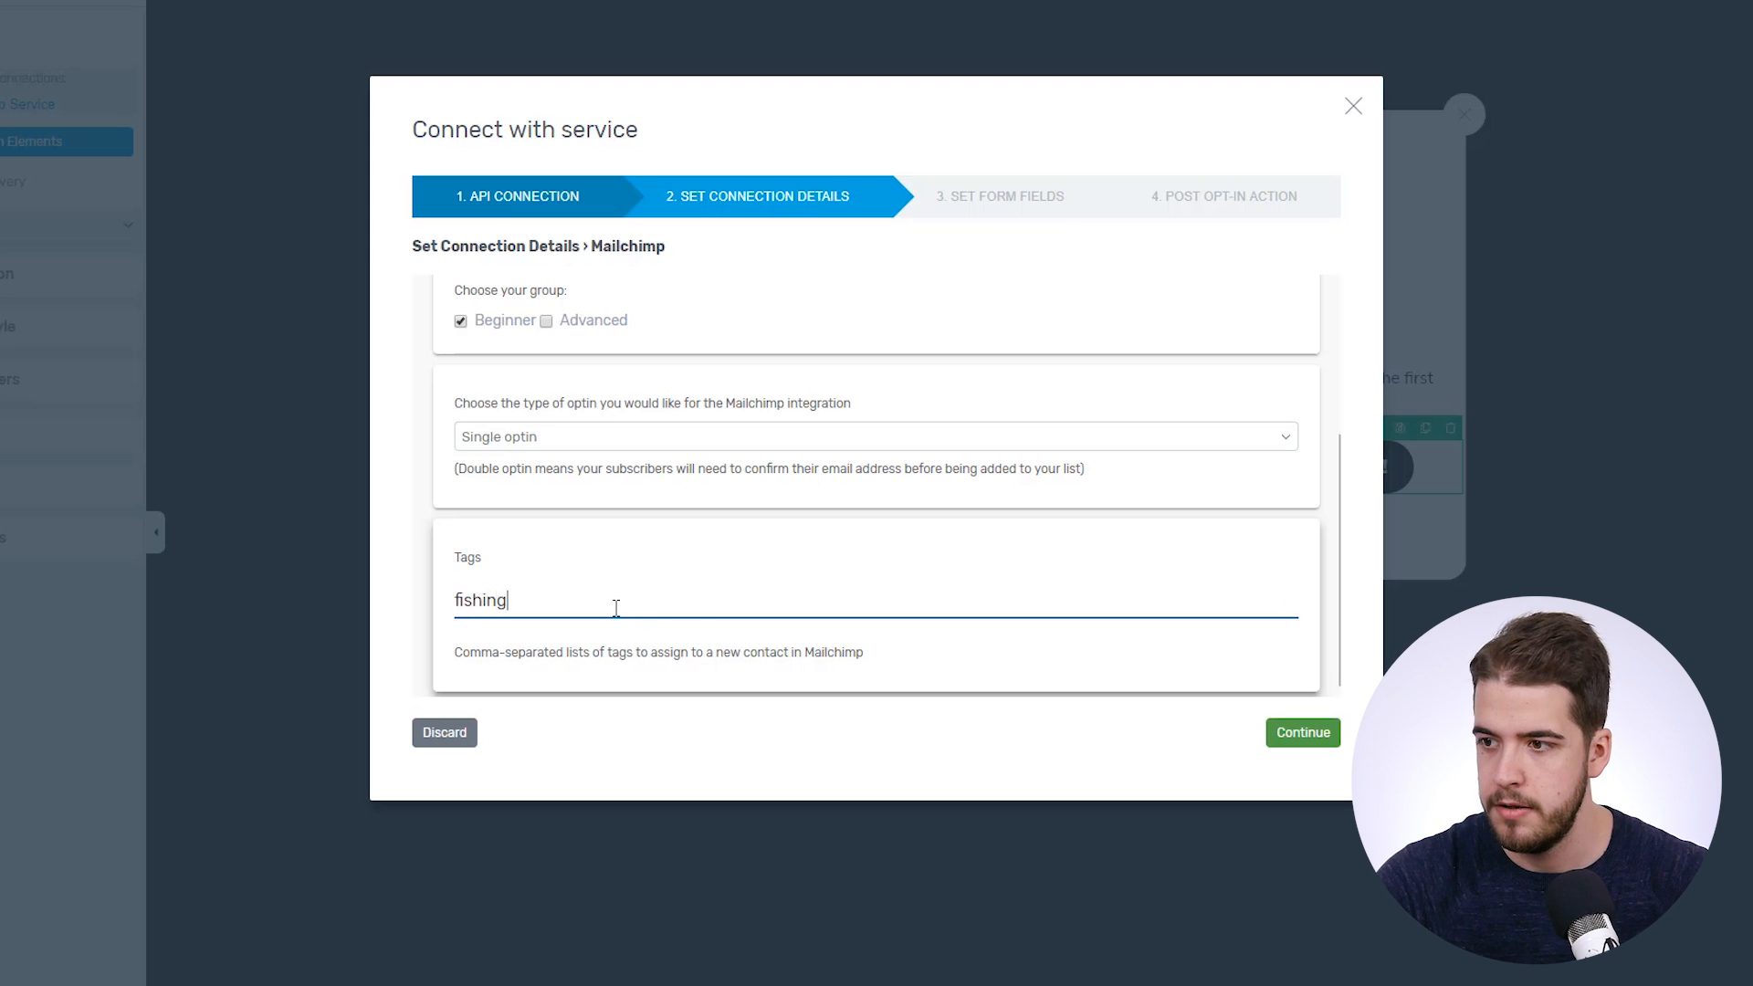
type(" beginner o")
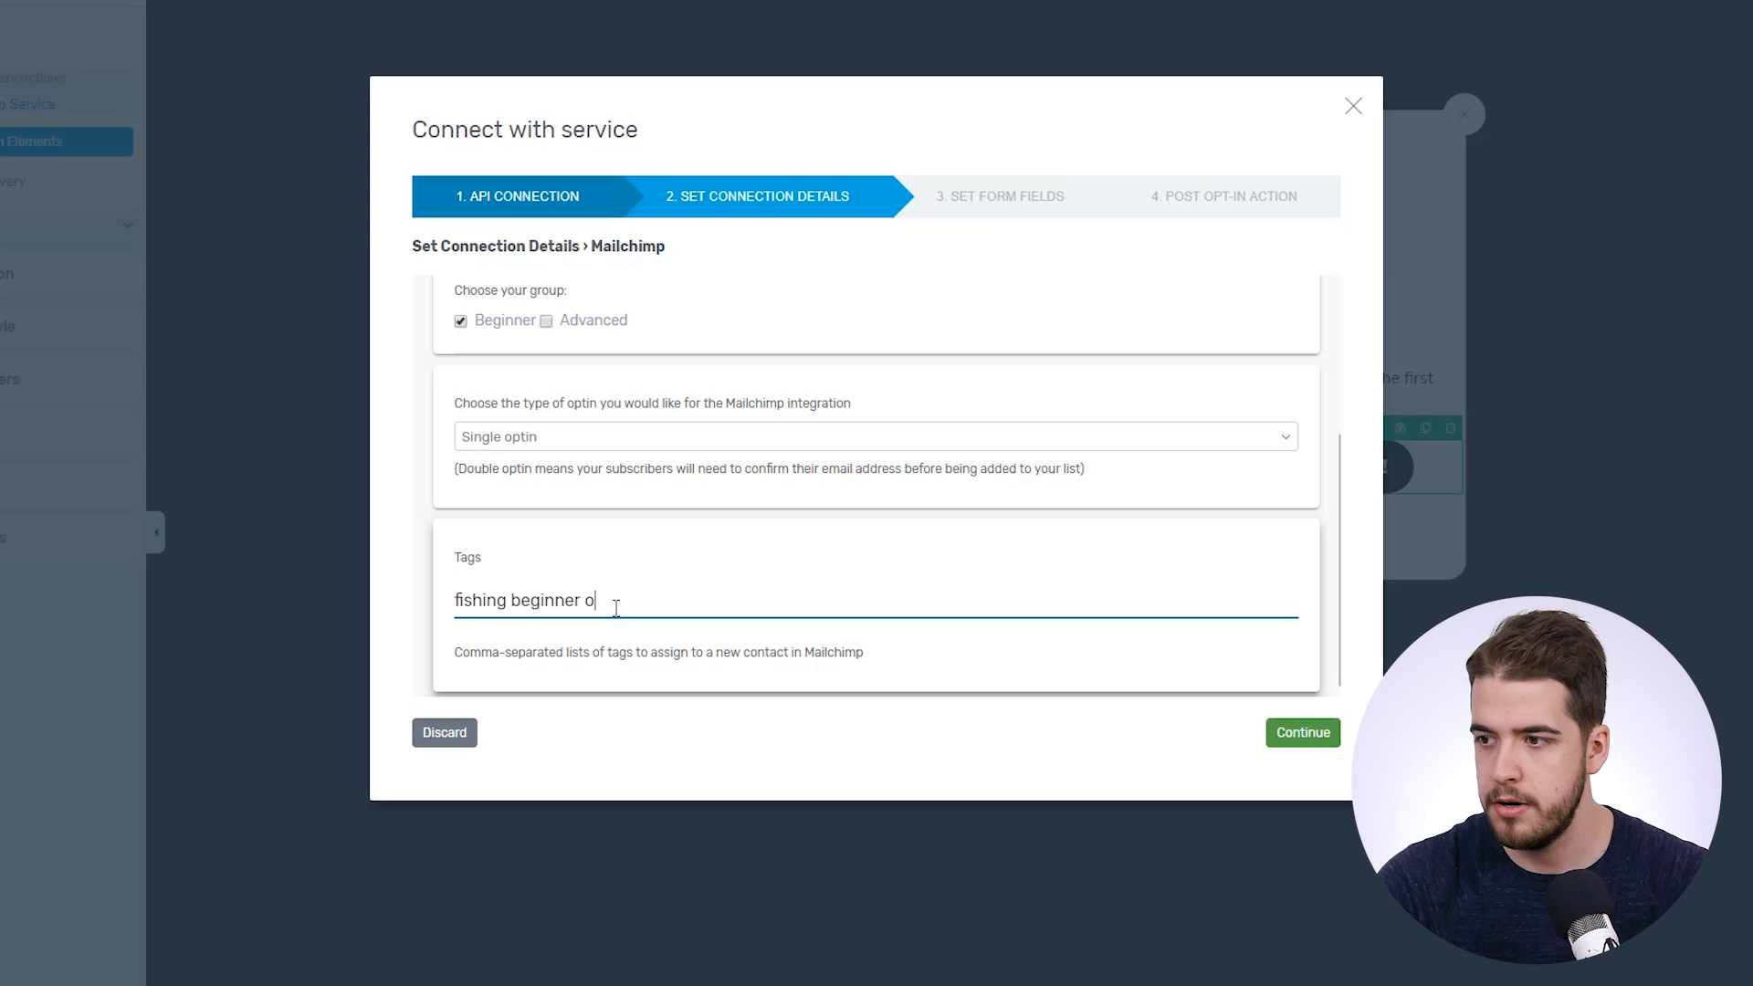
type("pt-in form")
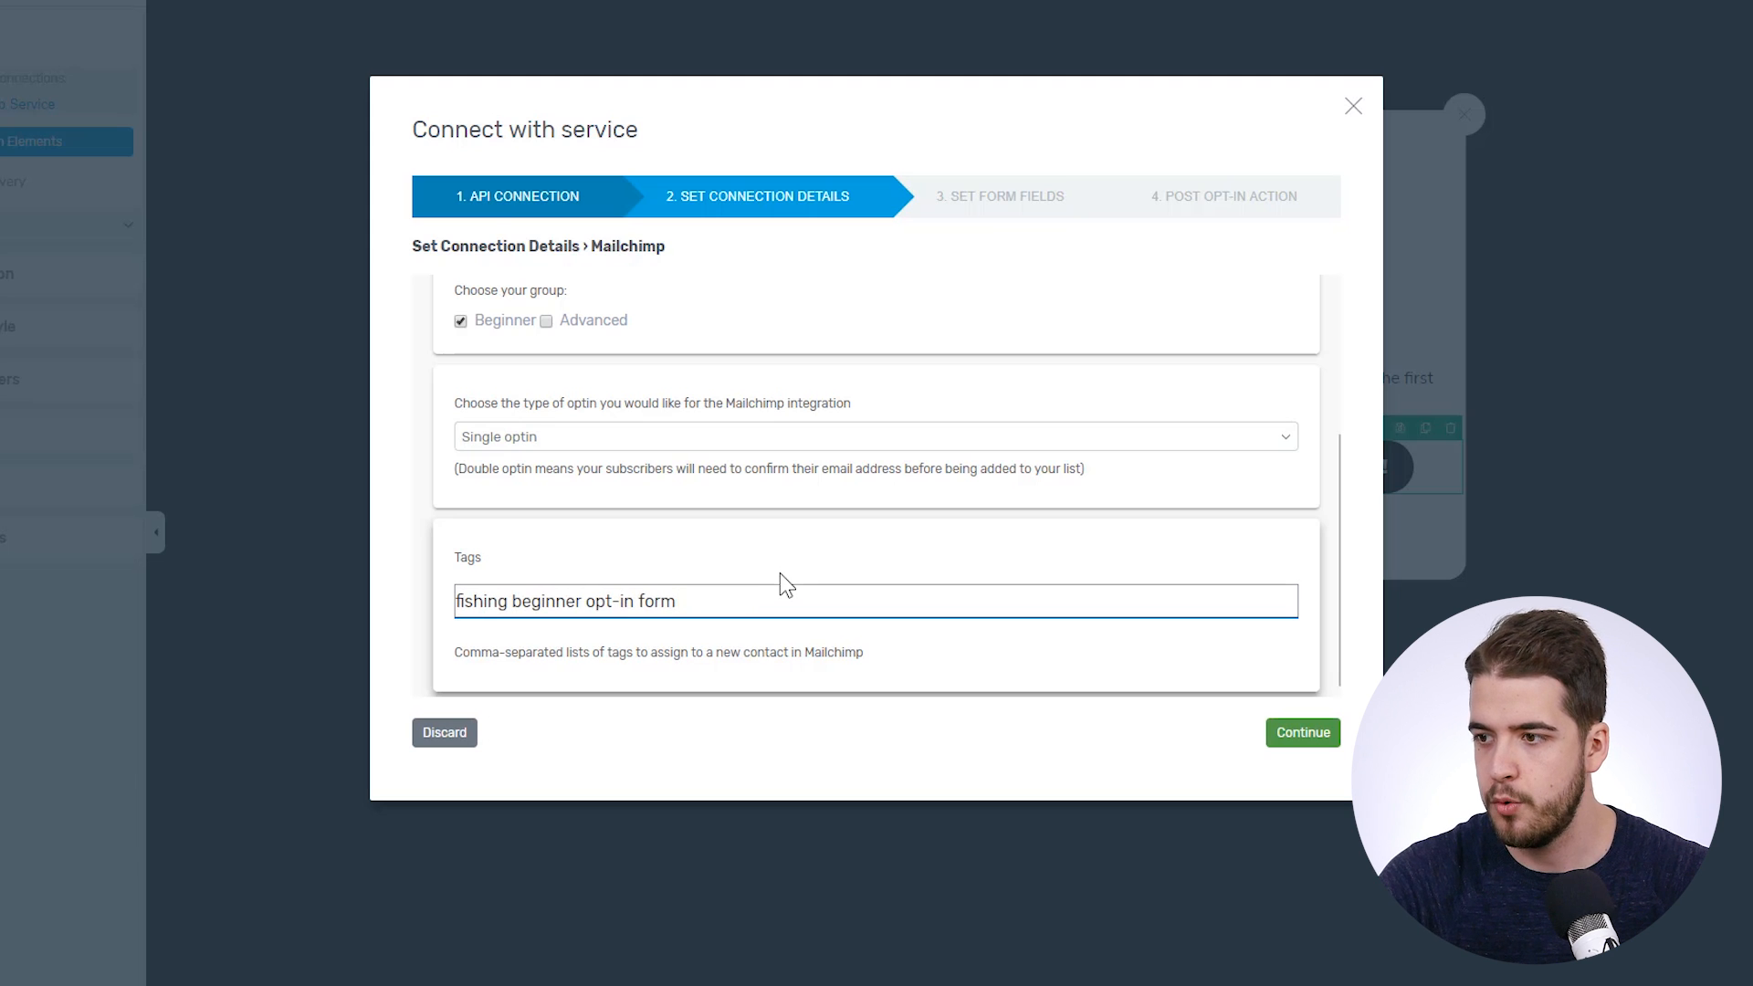
type(" 3,")
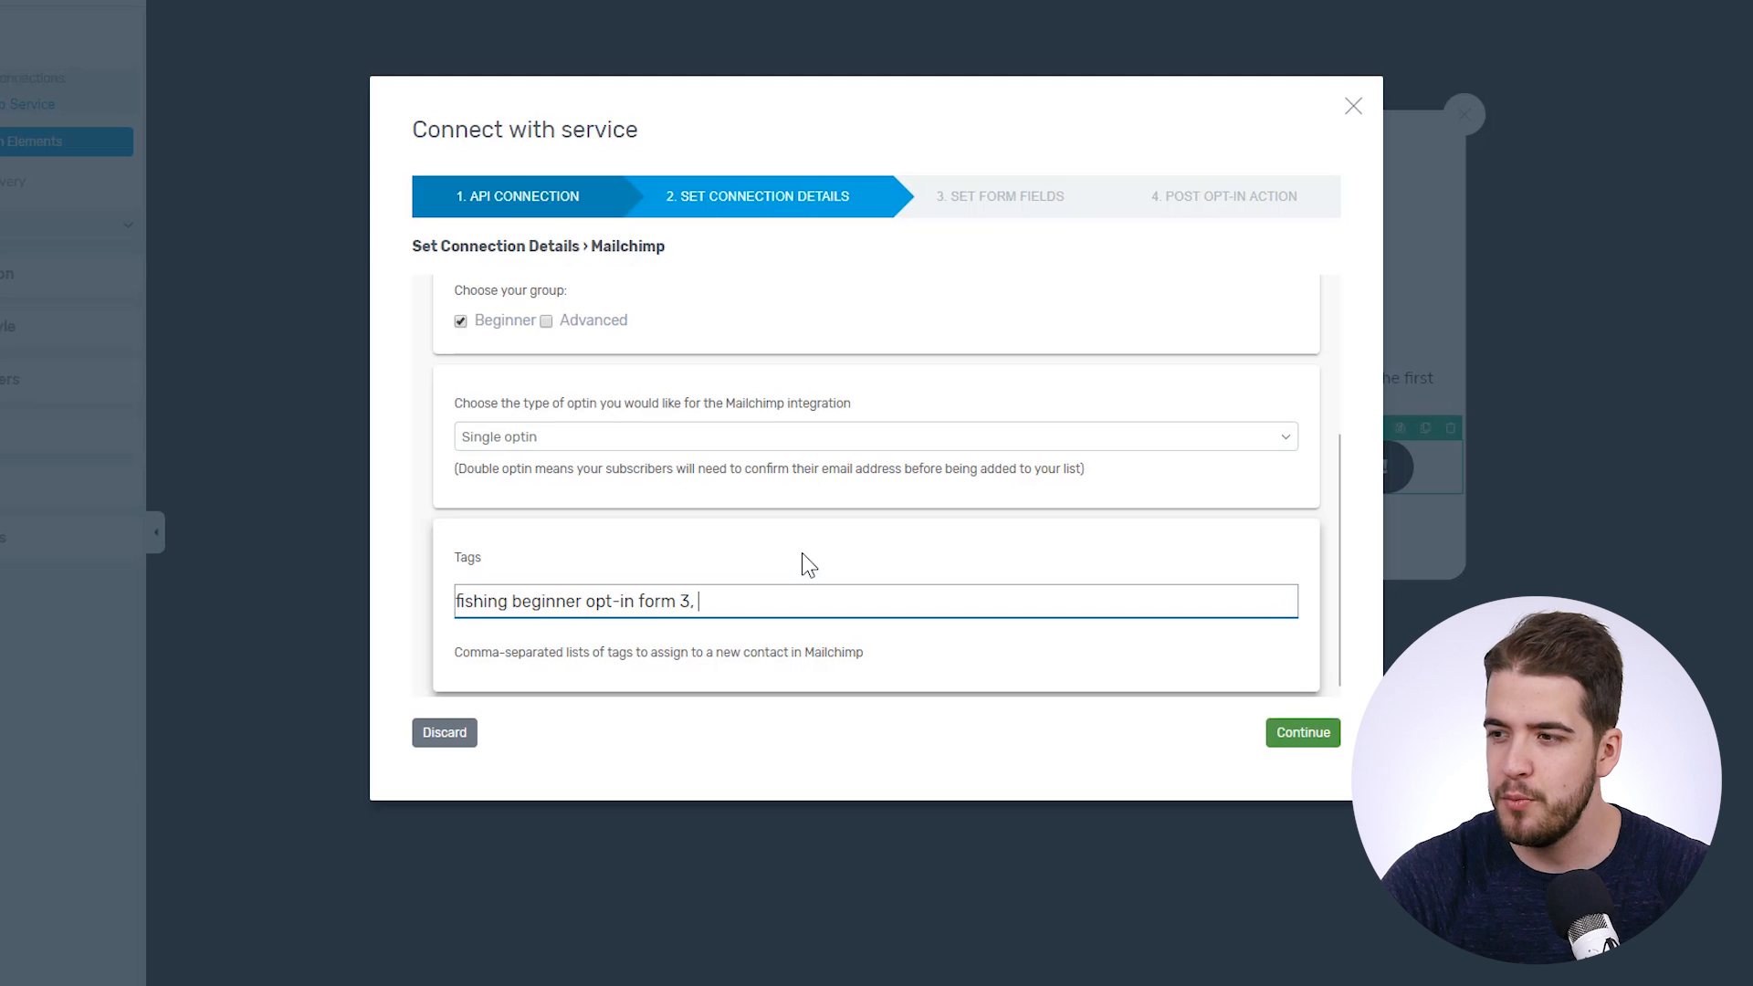
left_click_drag(692, 600, 447, 603)
left_click(733, 595)
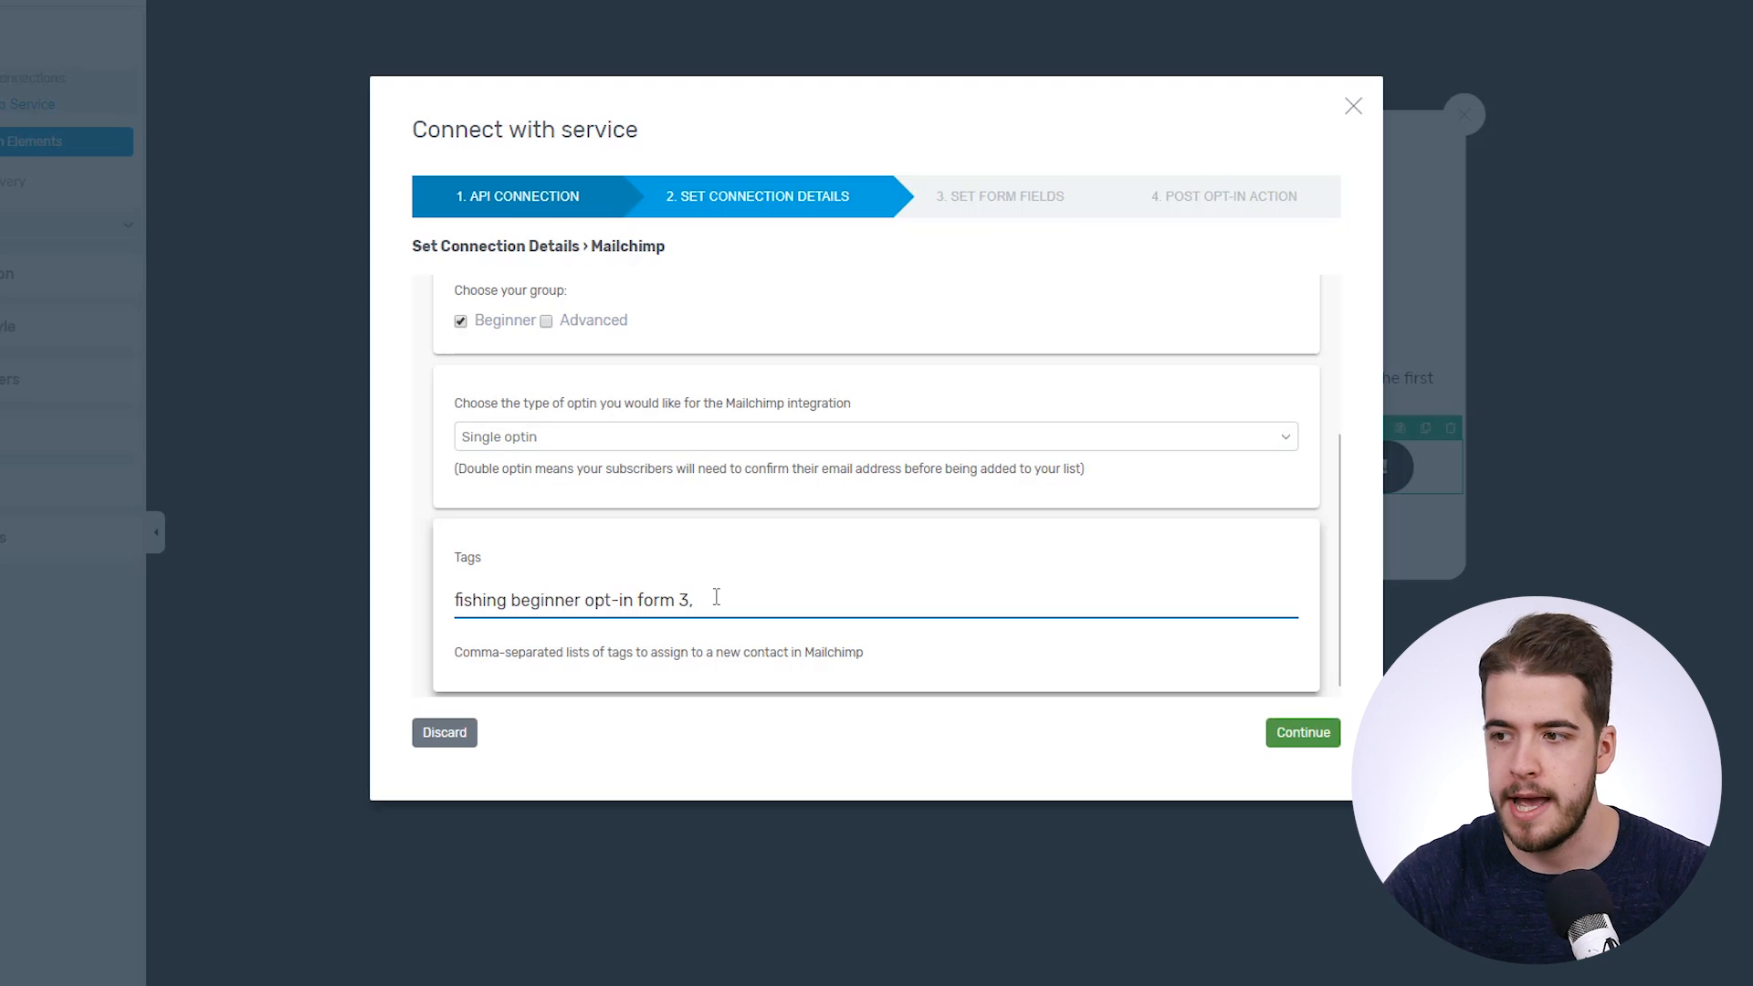
type("10 tips")
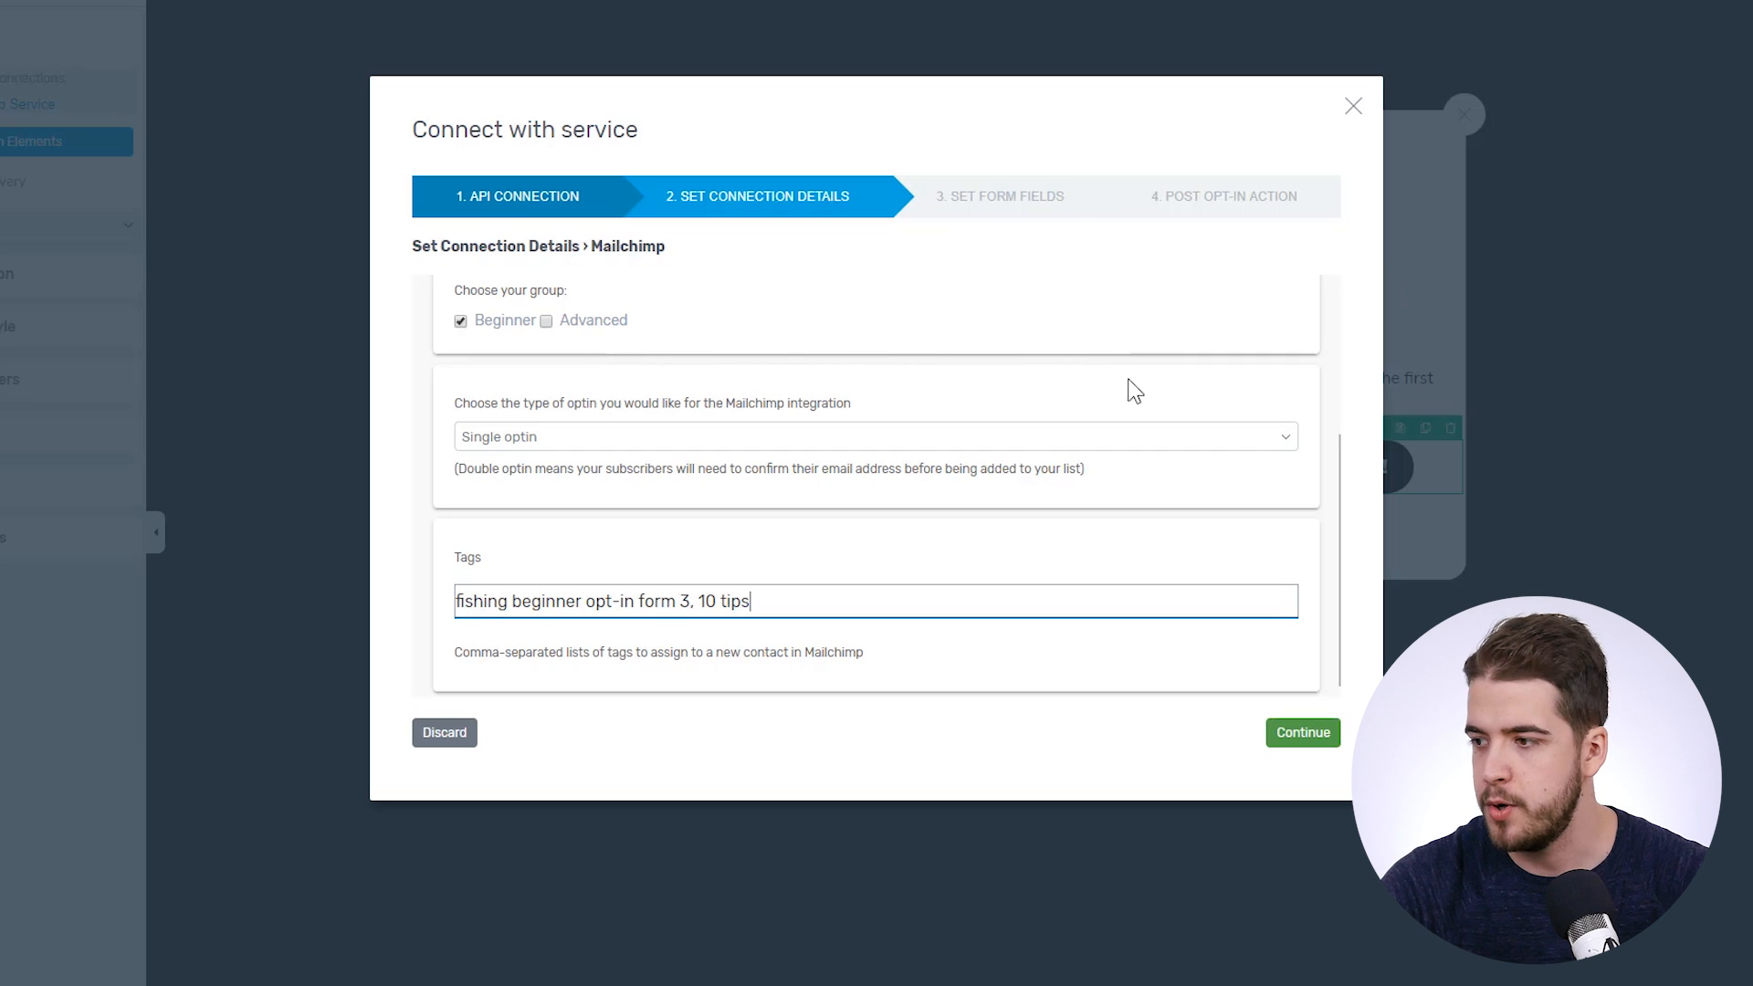
left_click(1305, 734)
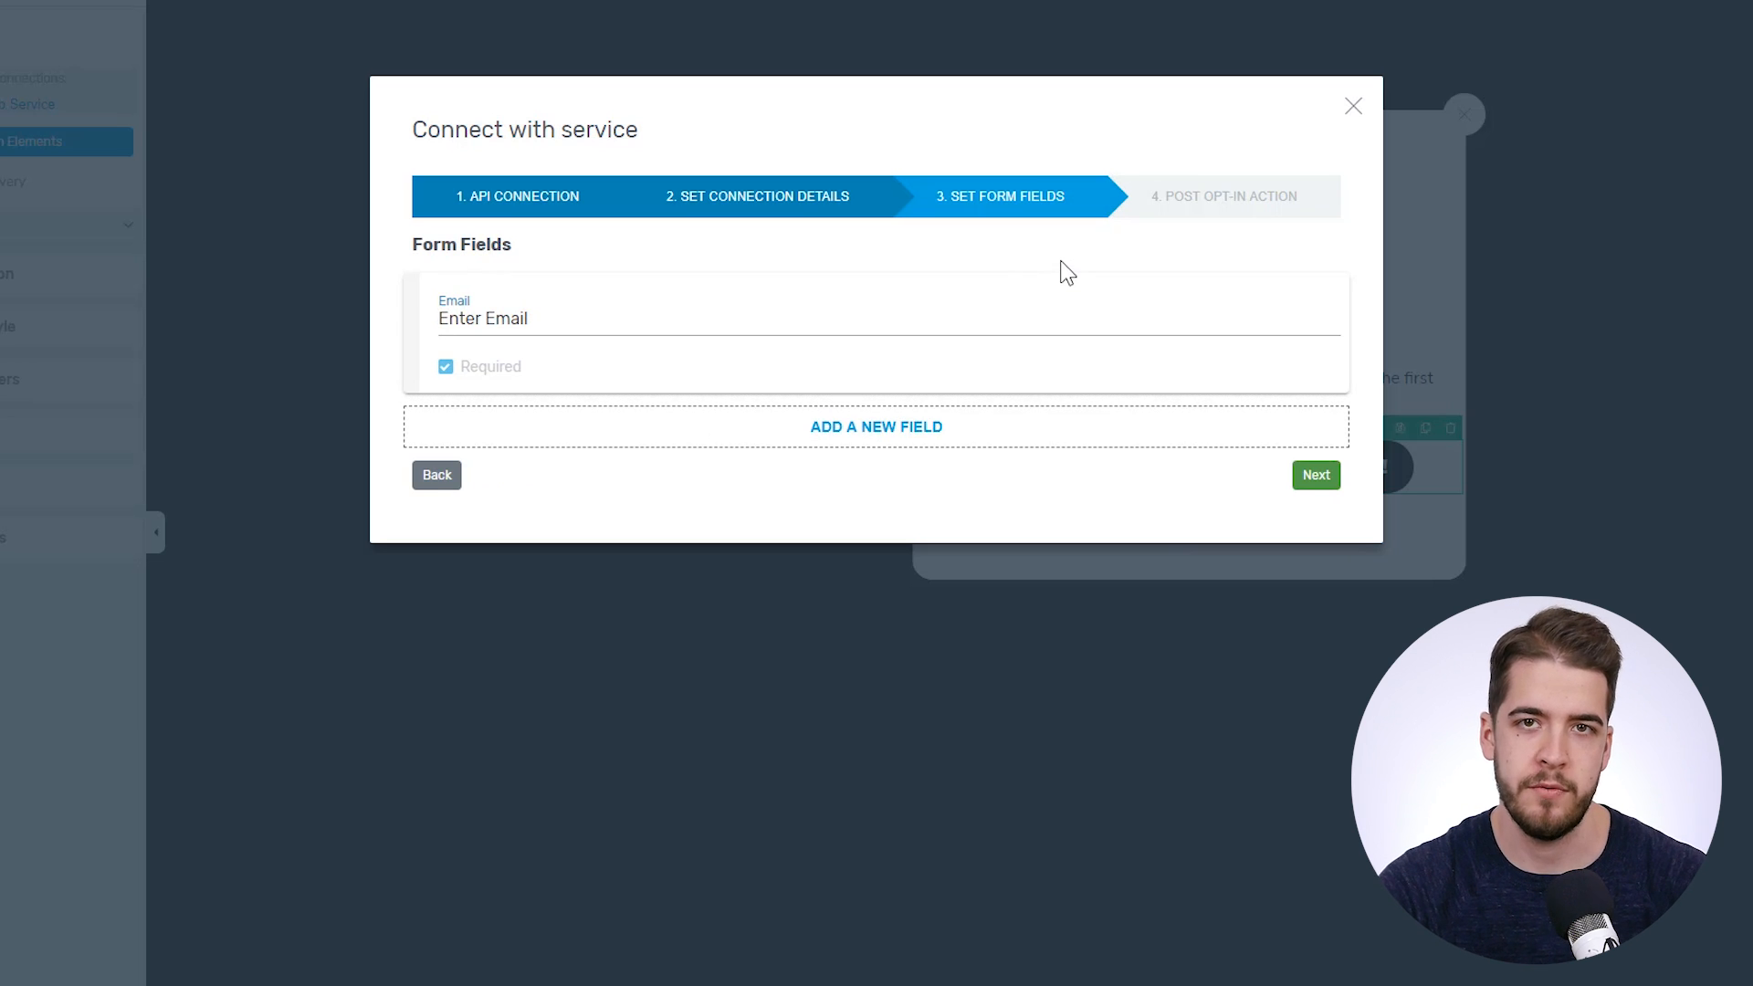
- Accept the required Email field, make the form reload the page after sign-up, and save
left_click(584, 303)
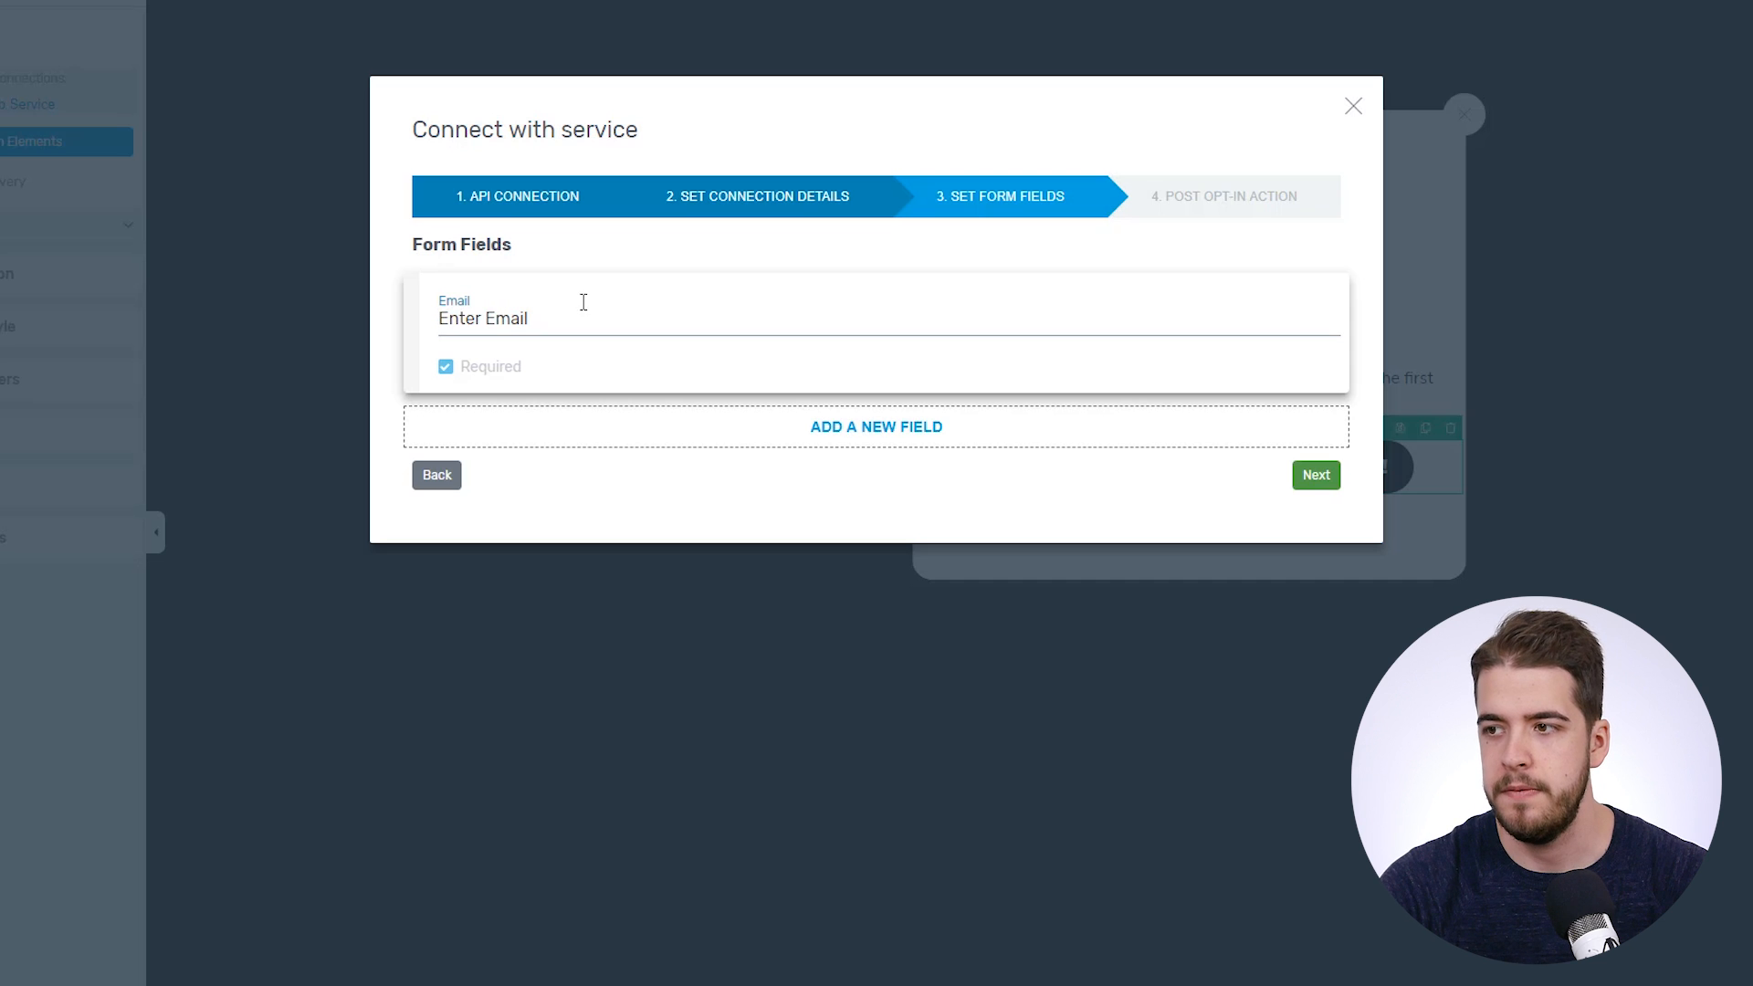
left_click(1321, 474)
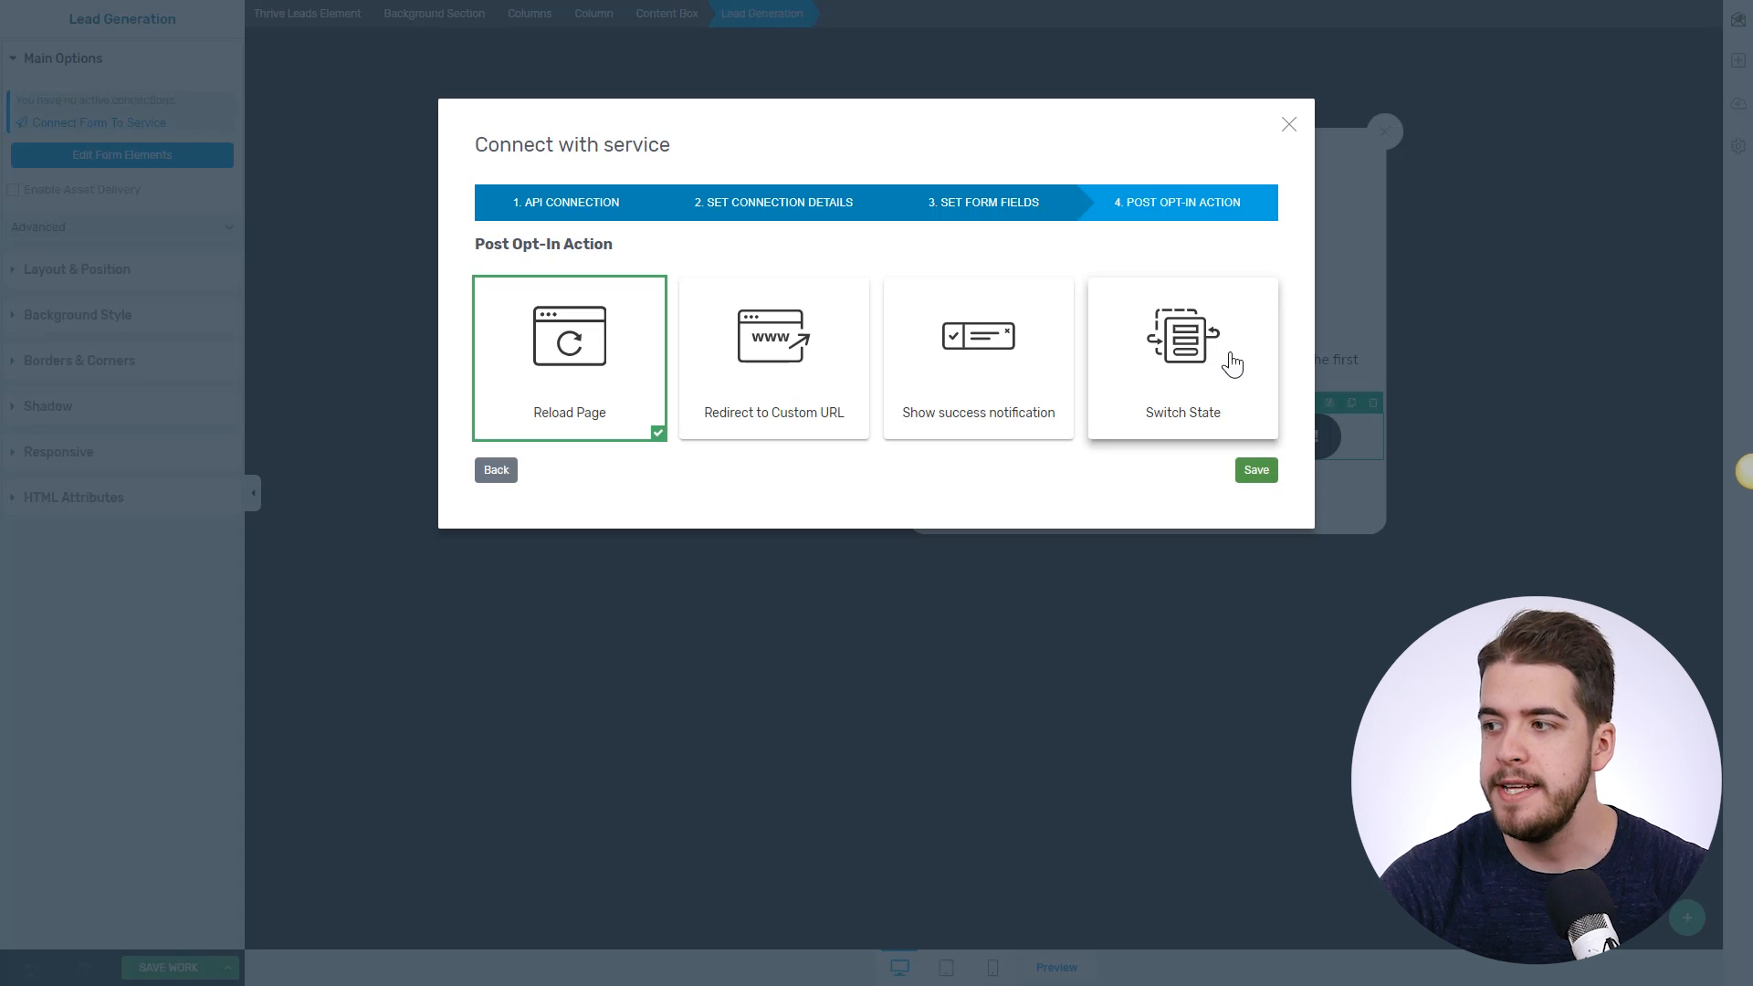
left_click(1184, 365)
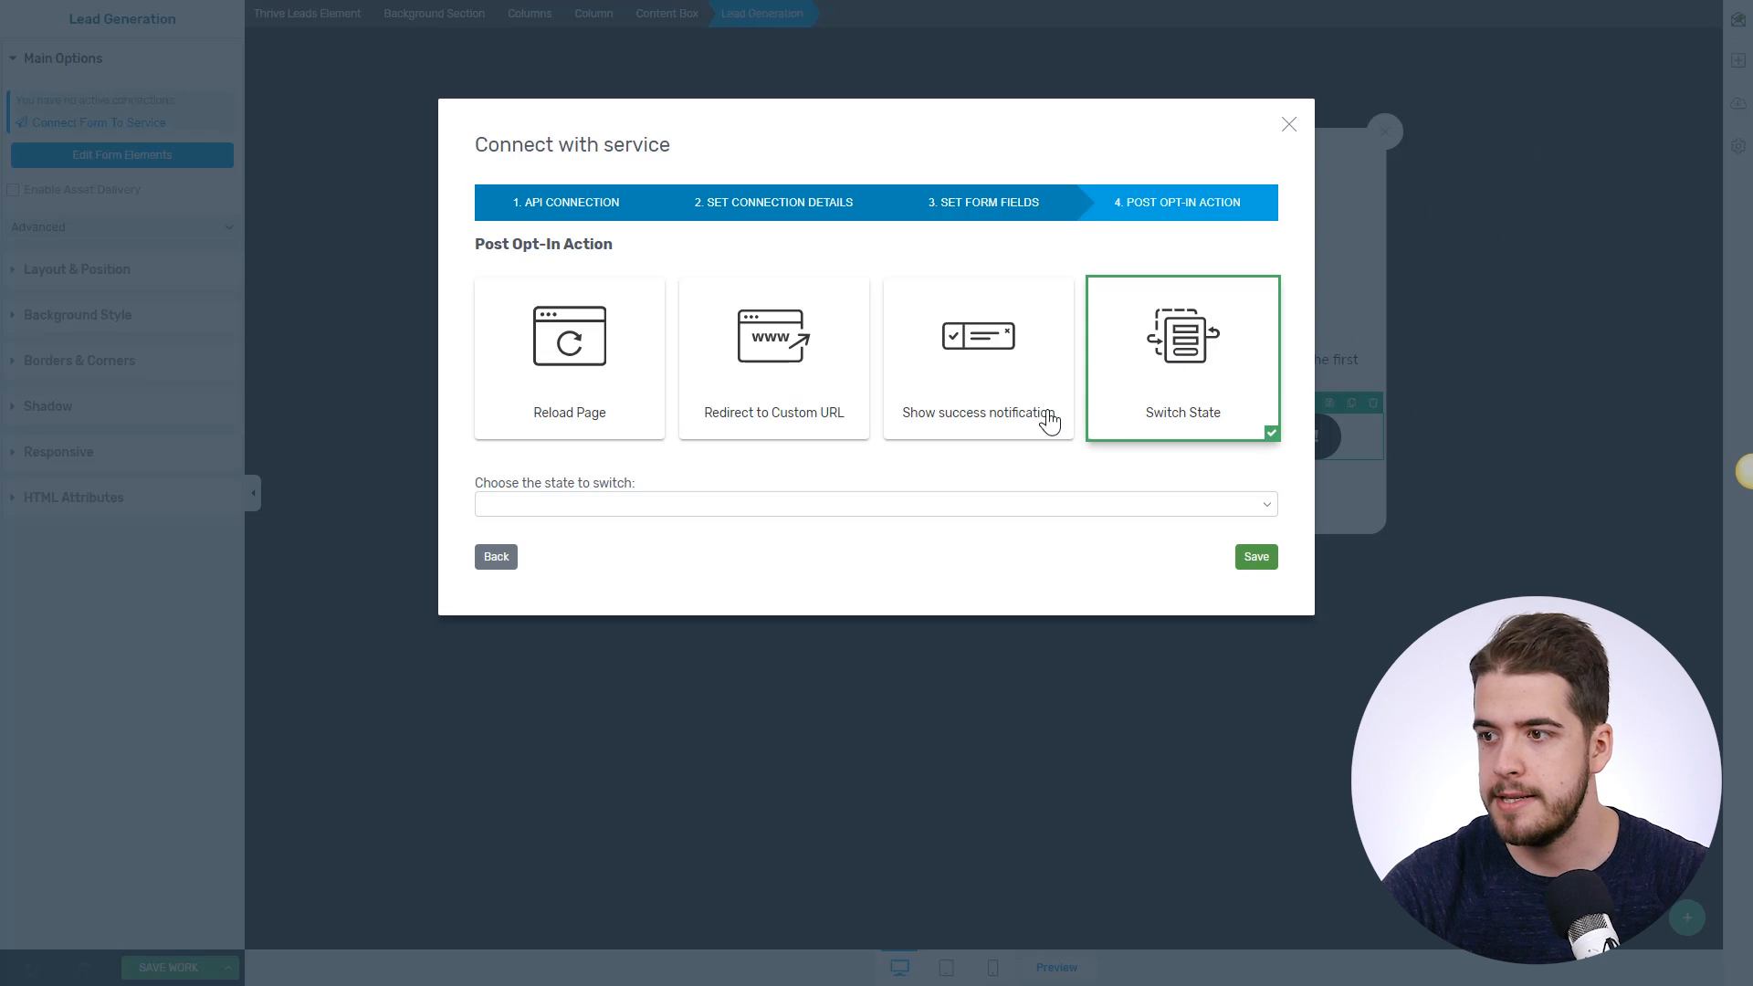
left_click(617, 390)
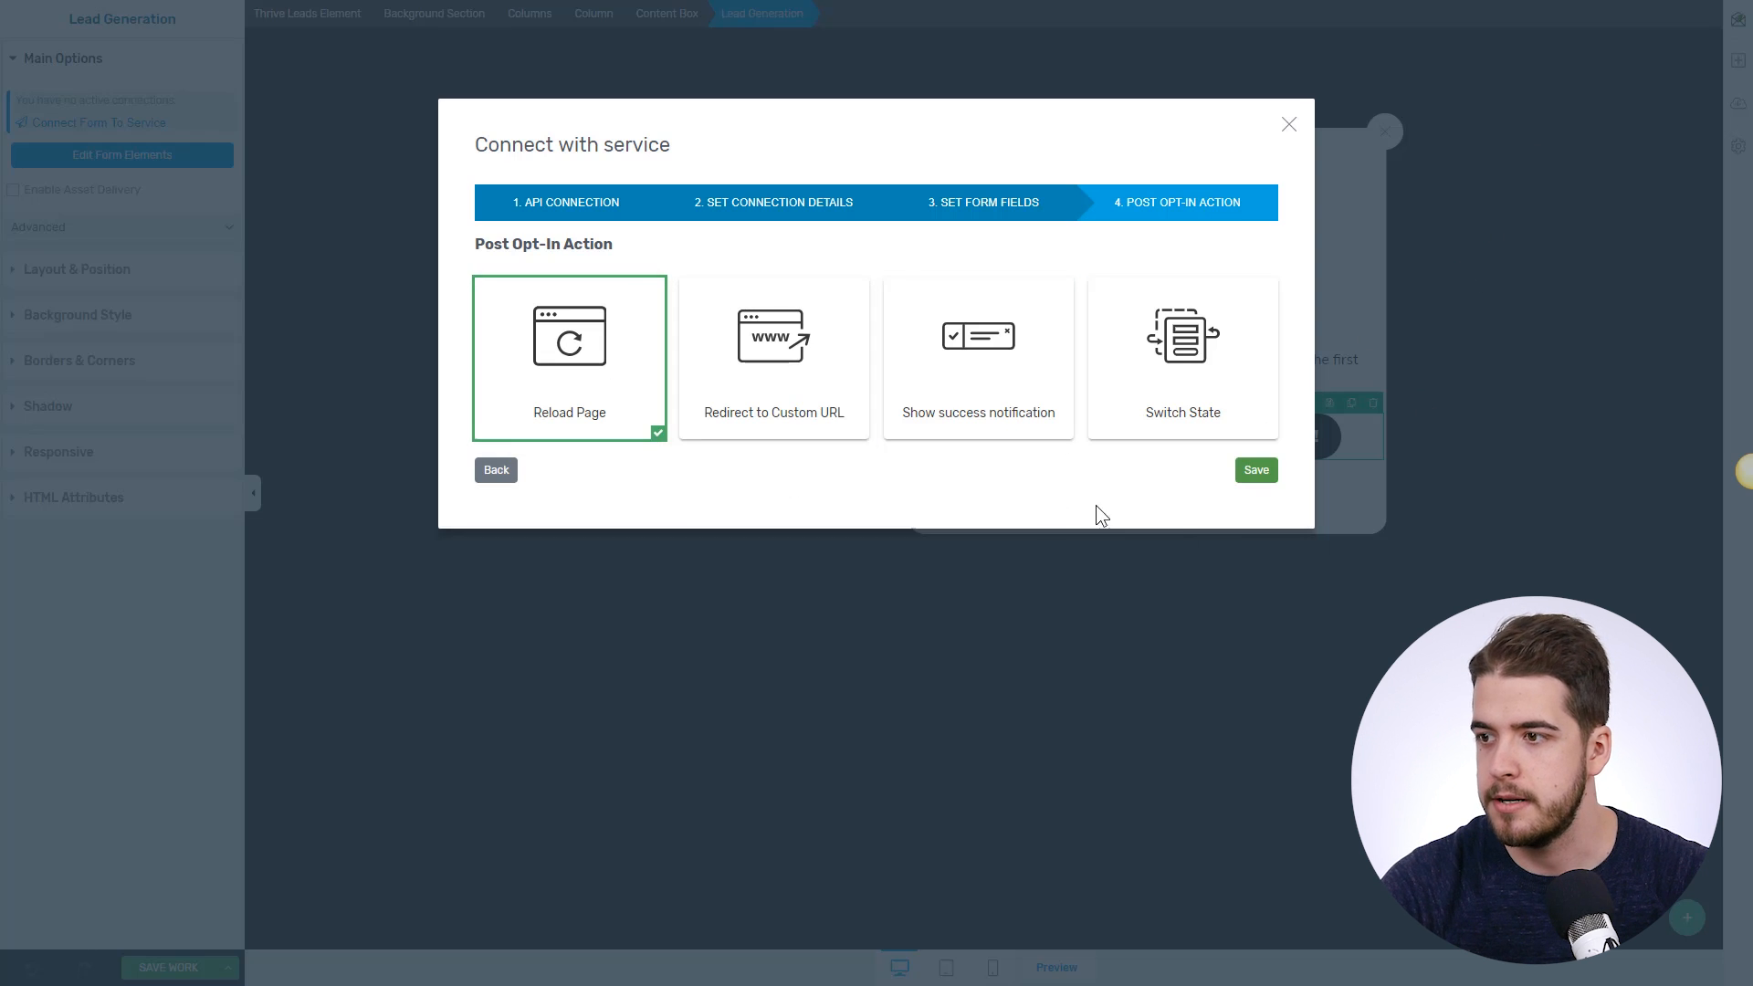
left_click(1271, 477)
left_click(1220, 652)
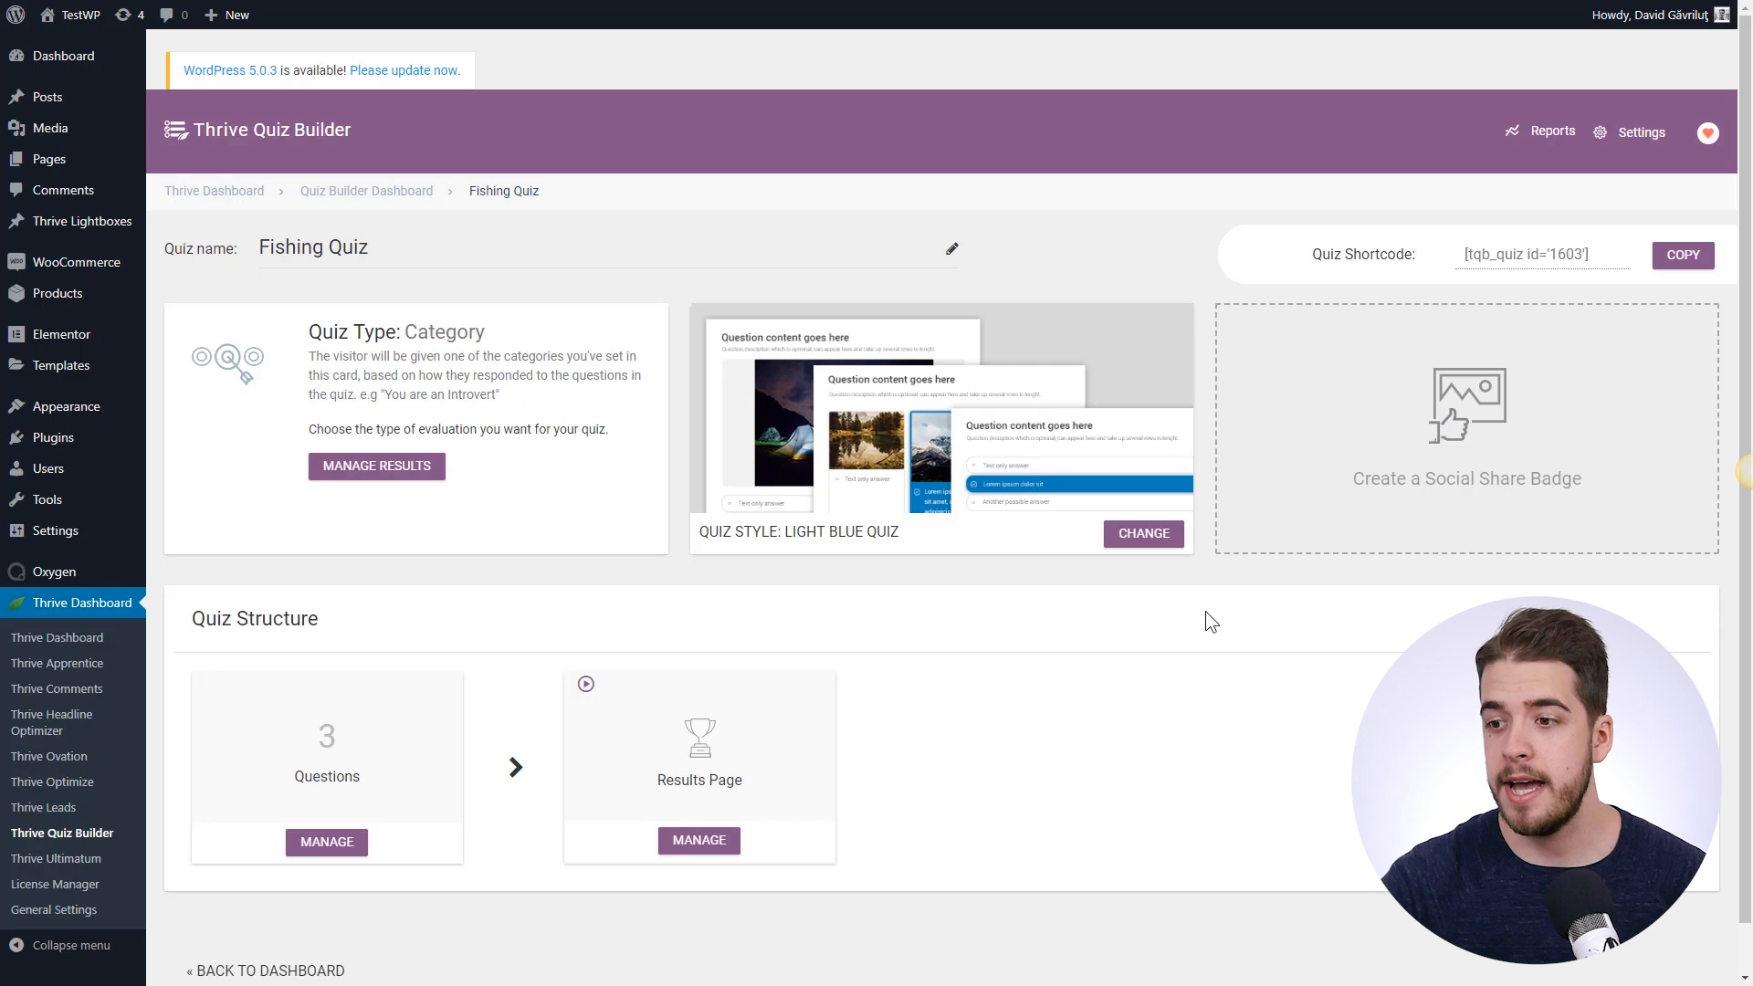
- Open the Fishing Quiz question flow and edit the 'How often do you go fishing?' question
scroll(1004, 575, "down", 1)
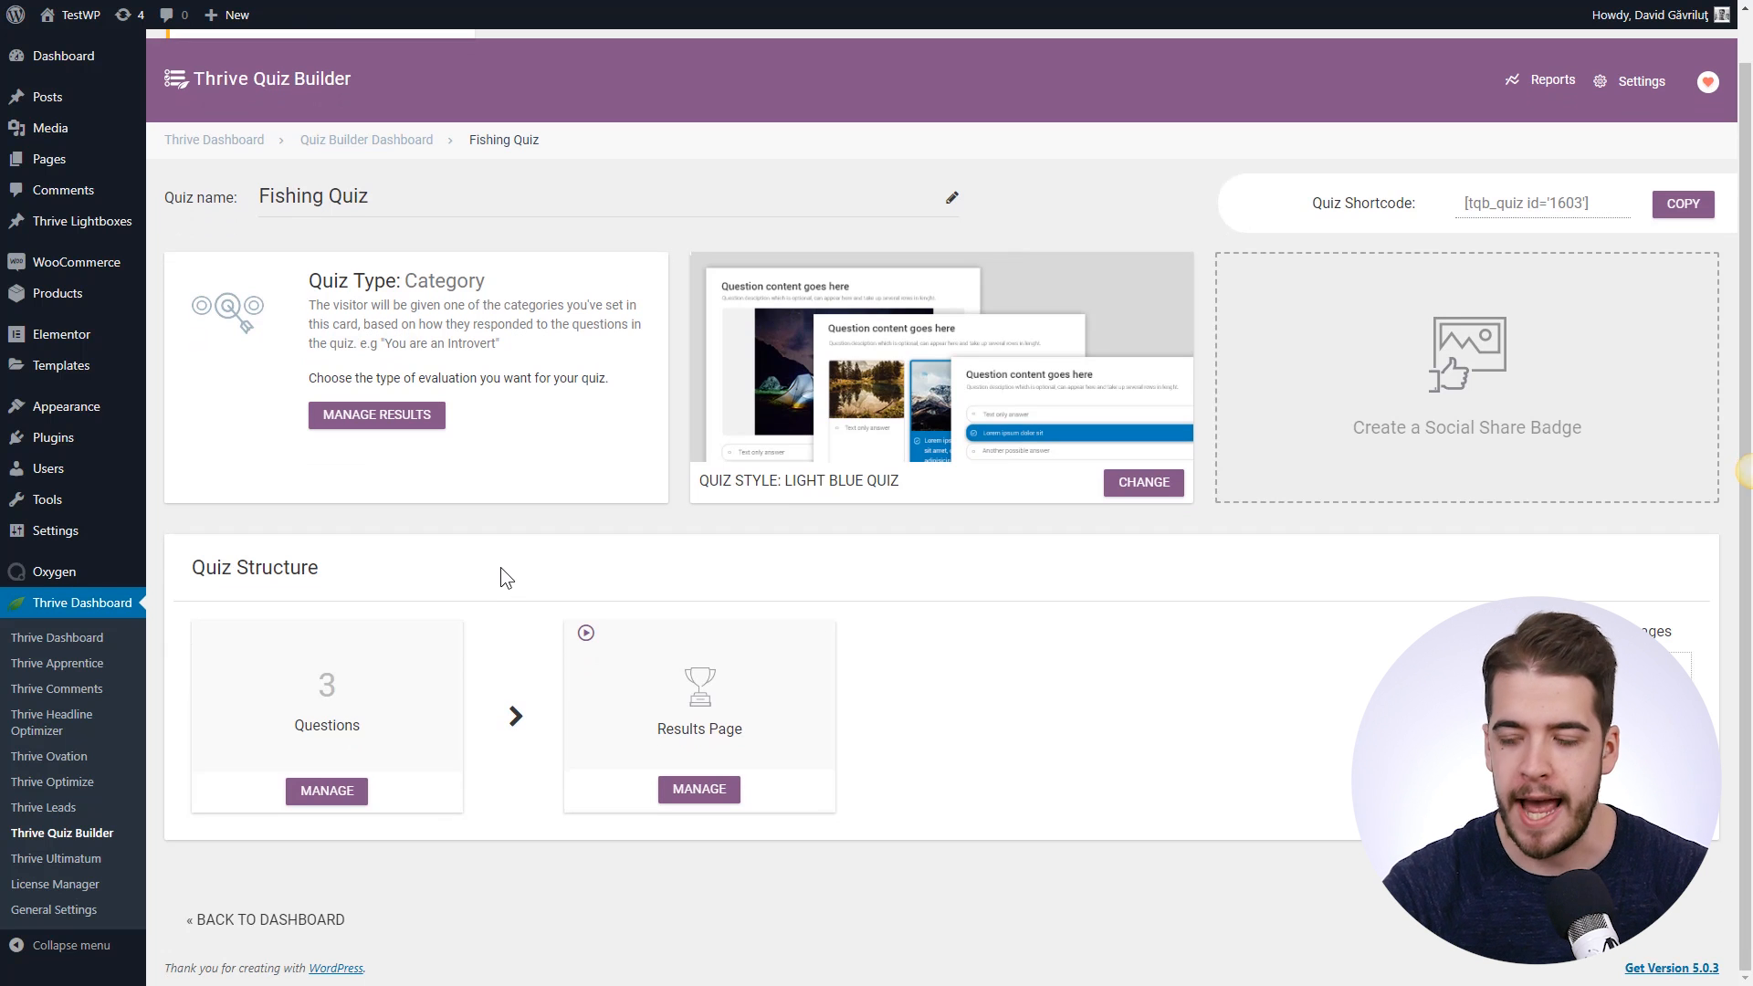
left_click(330, 795)
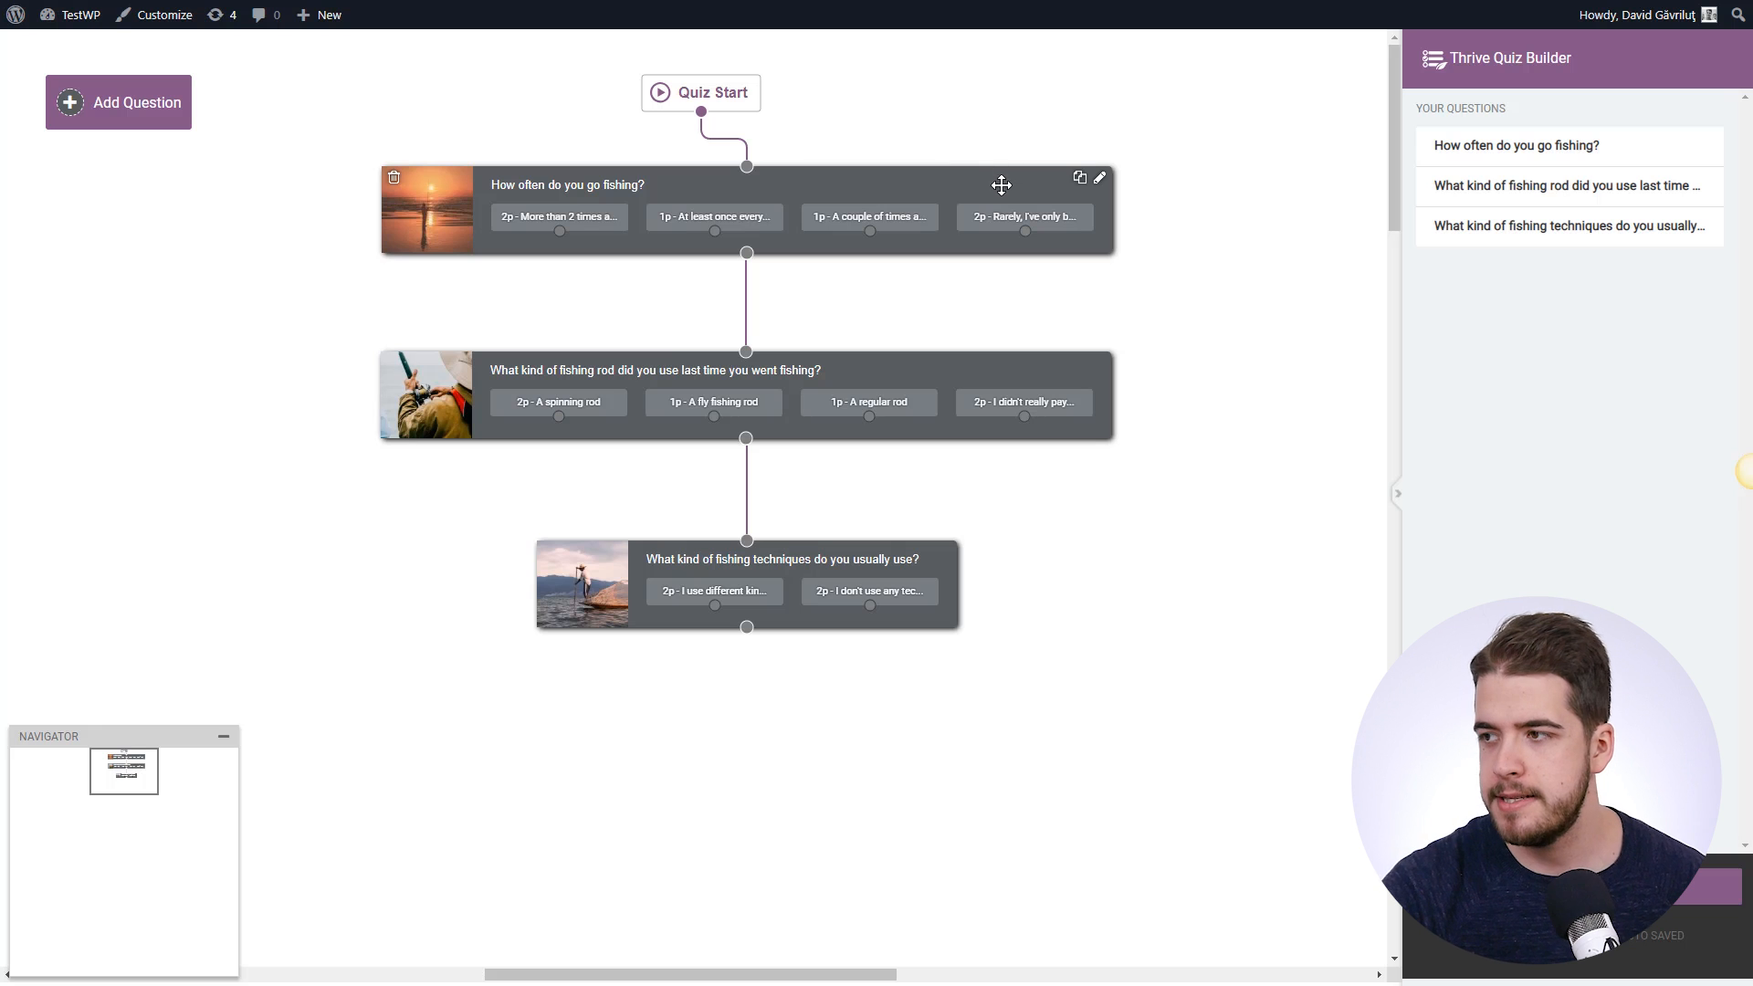
left_click(1099, 180)
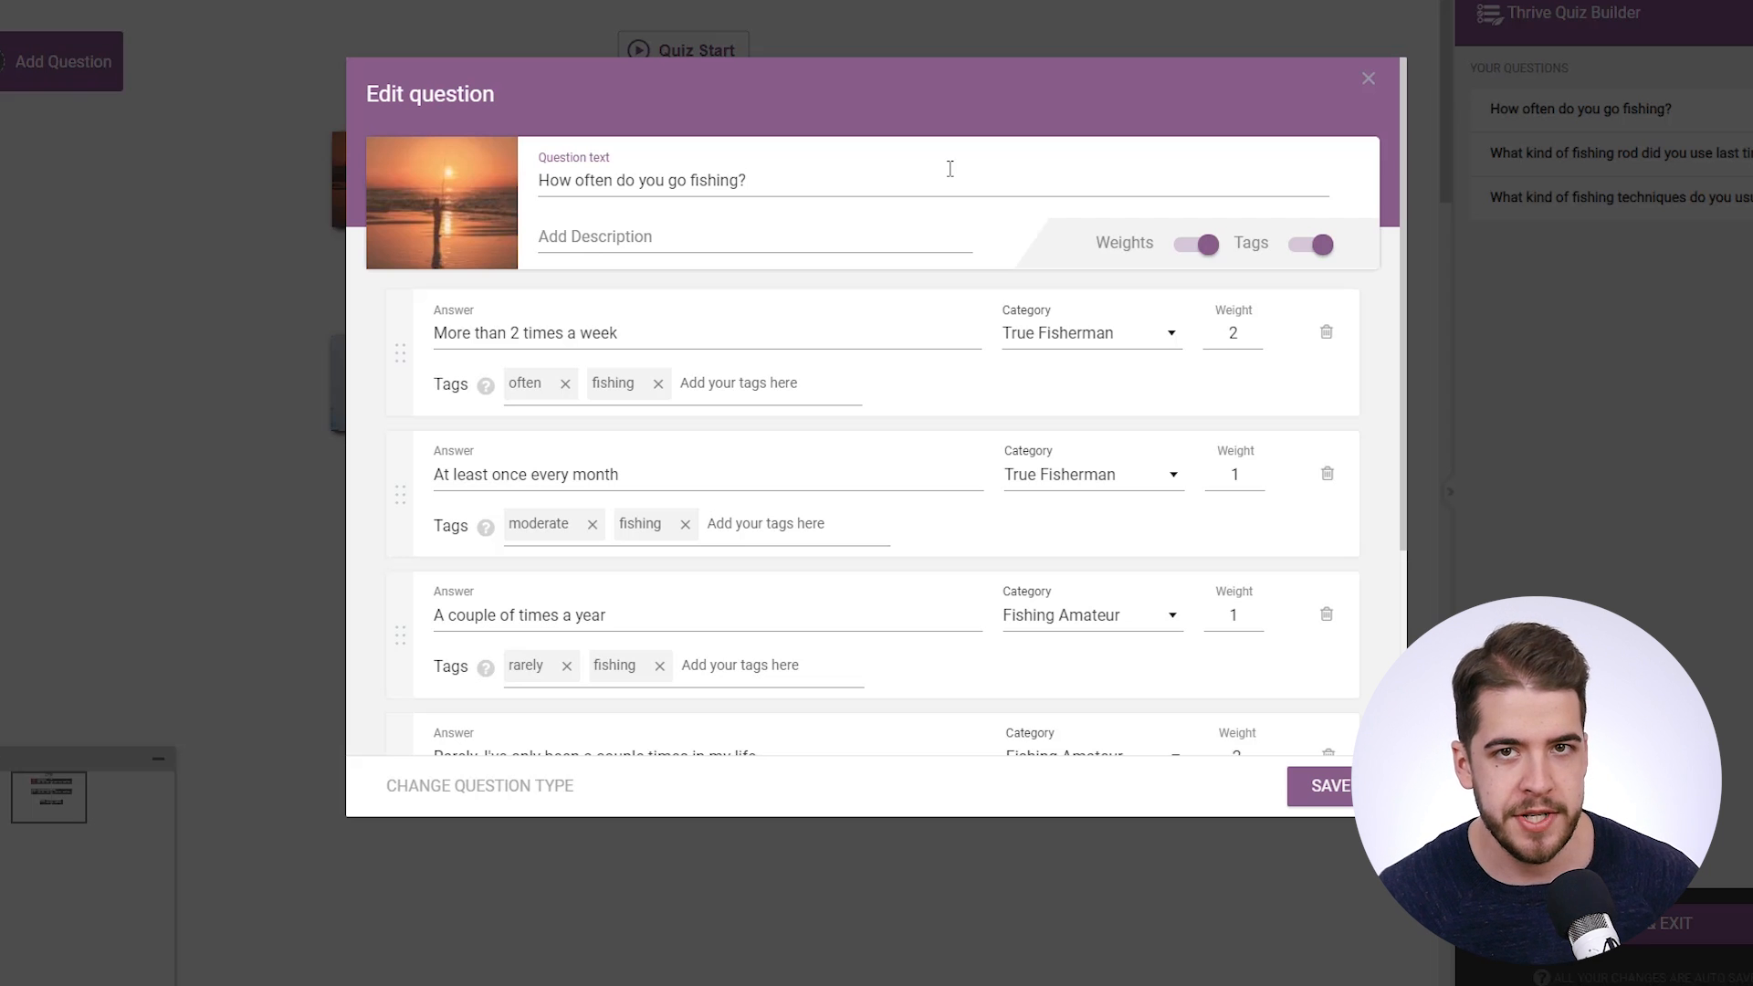
- Inspect the first answer of 'How often do you go fishing?' and its tags
left_click(781, 320)
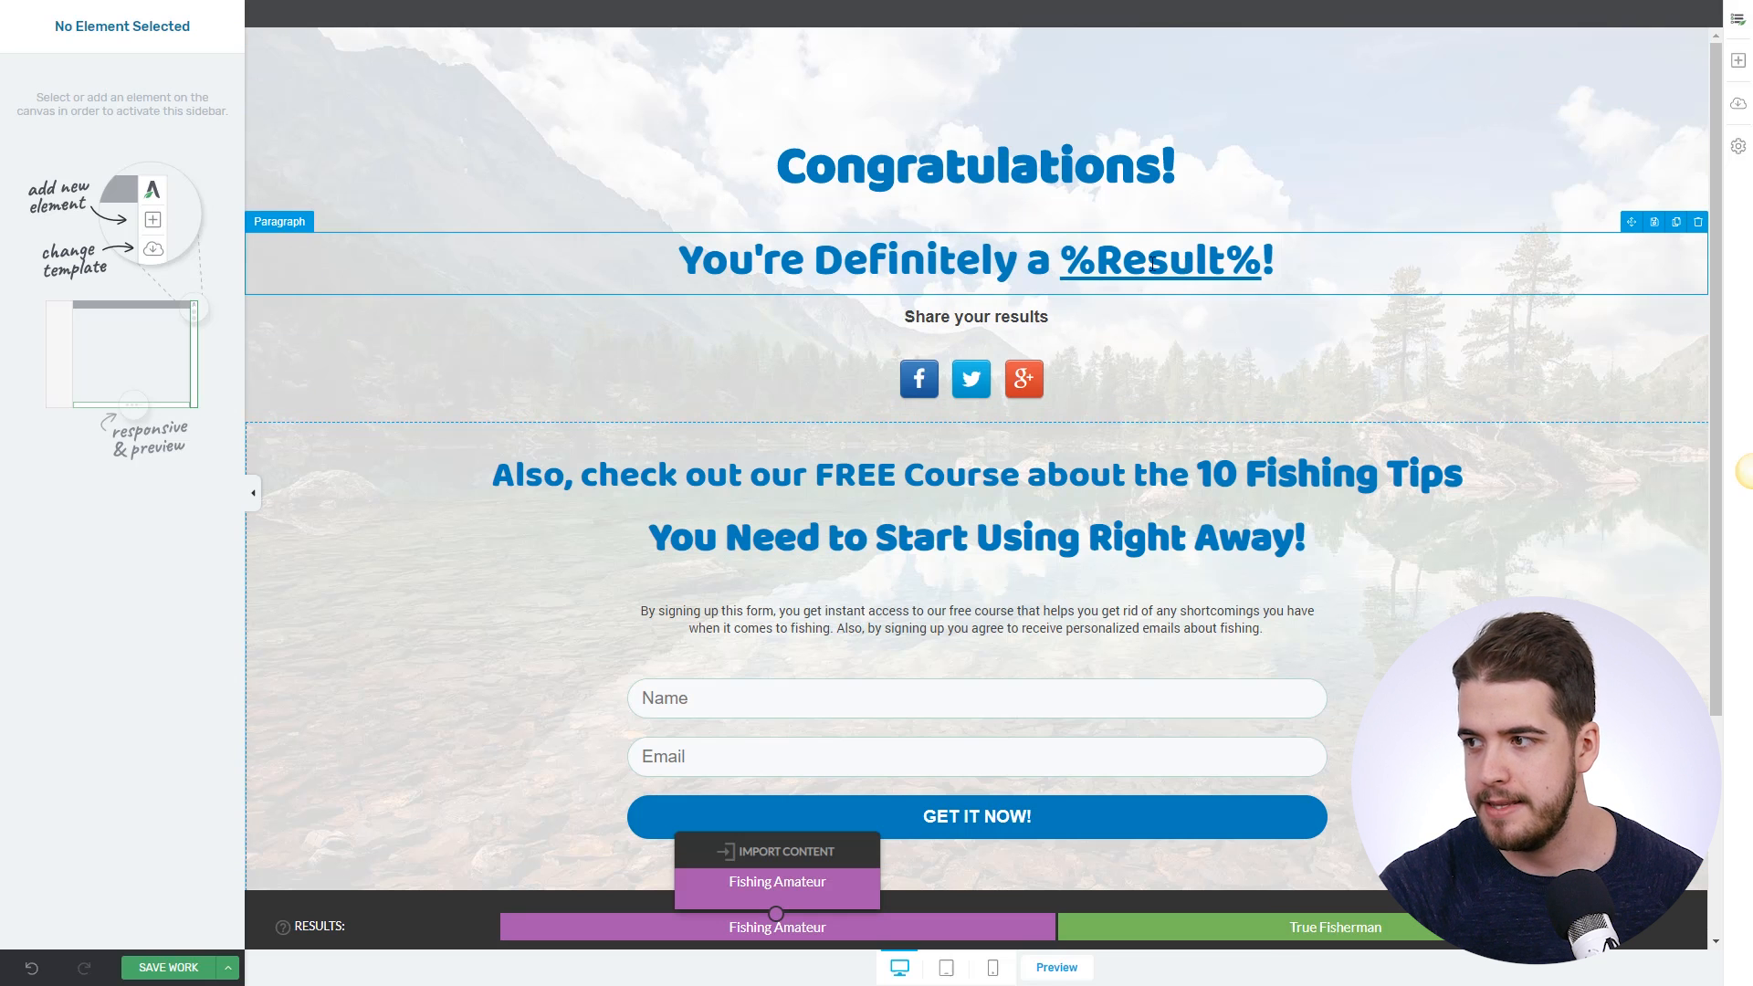
- Pick out the %Result% heading placeholder, then select the results page's Lead Generation sign-up form
double_click(1326, 248)
scroll(429, 292, "down", 3)
scroll(429, 292, "up", 1)
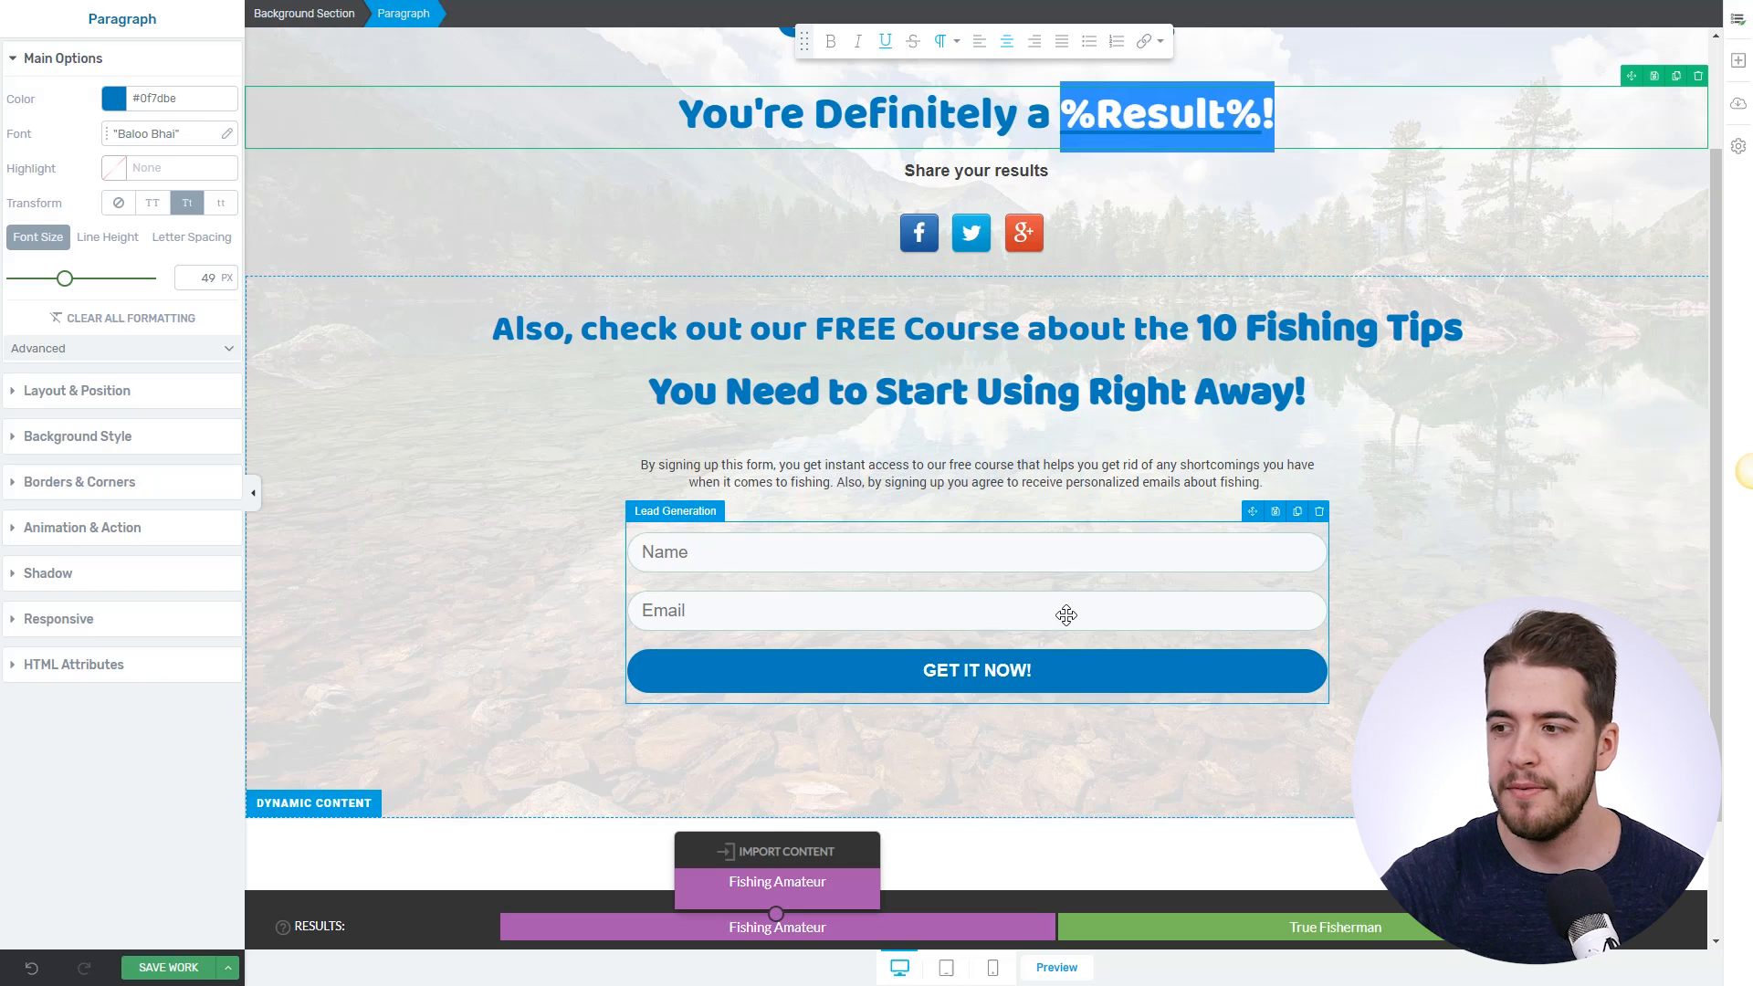
left_click(1038, 599)
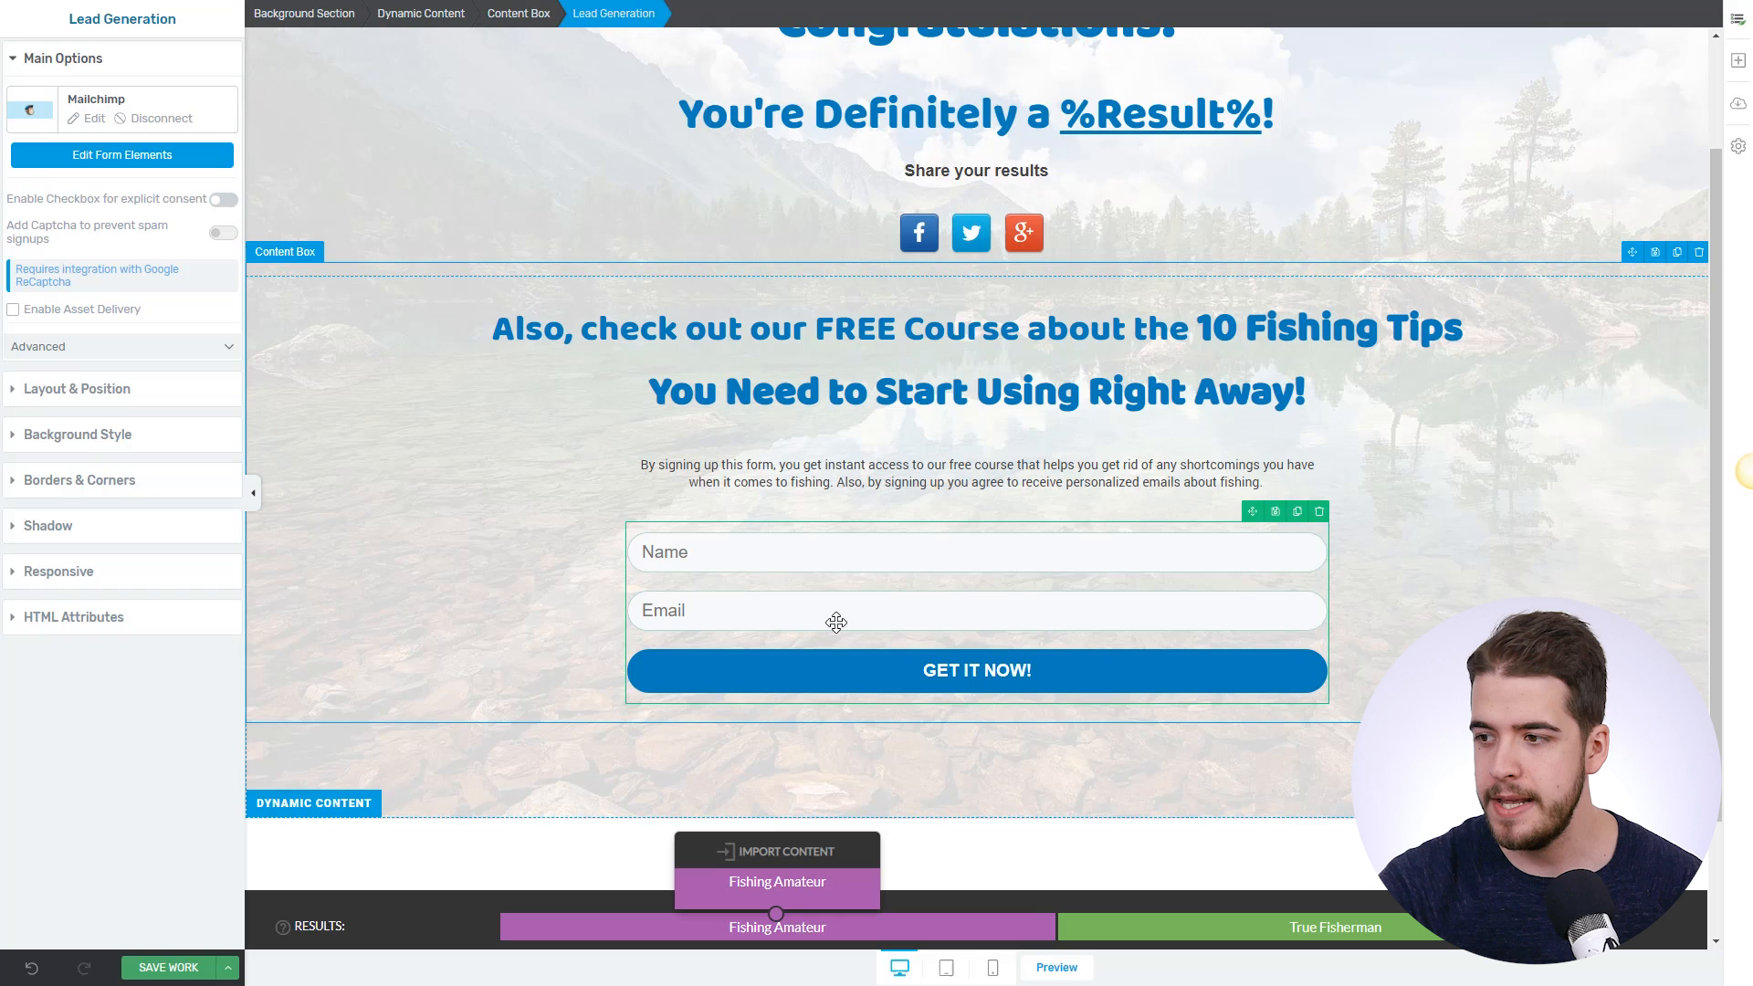
- Review the Fishing Amateur form's Mailchimp settings: Beginner group and 'beginner, fishing amateur' tags
left_click(89, 118)
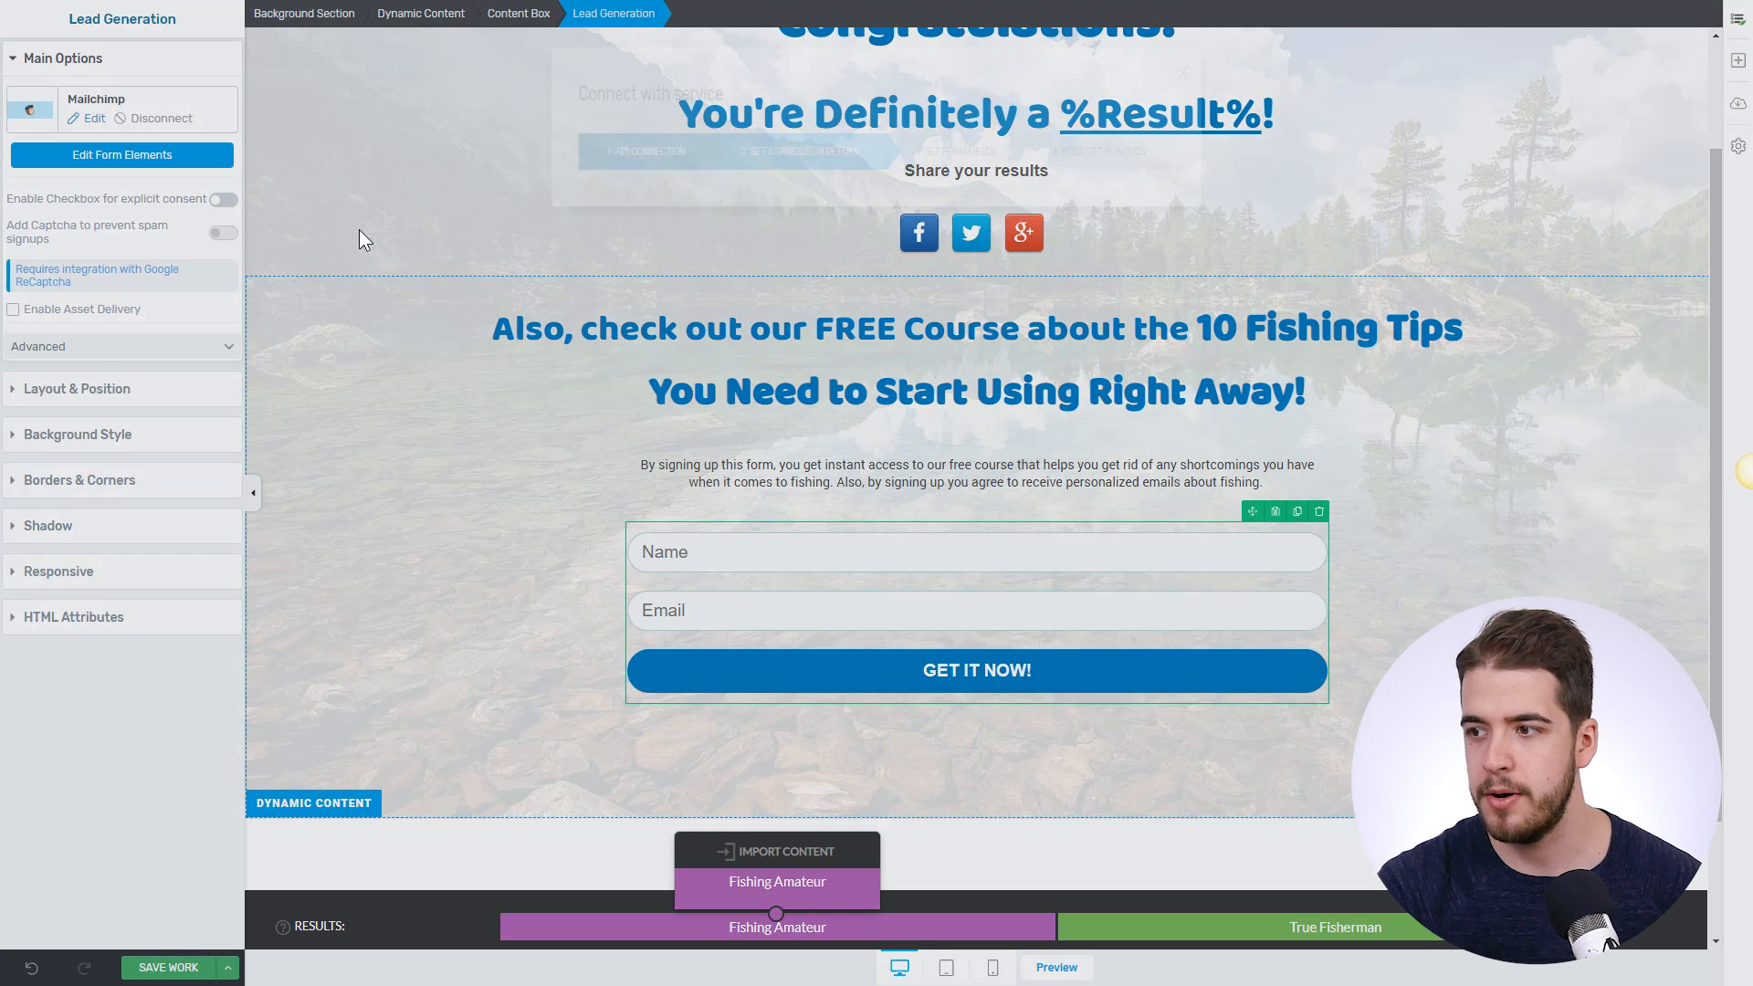
scroll(731, 320, "down", 1)
scroll(743, 319, "up", 1)
scroll(709, 301, "down", 3)
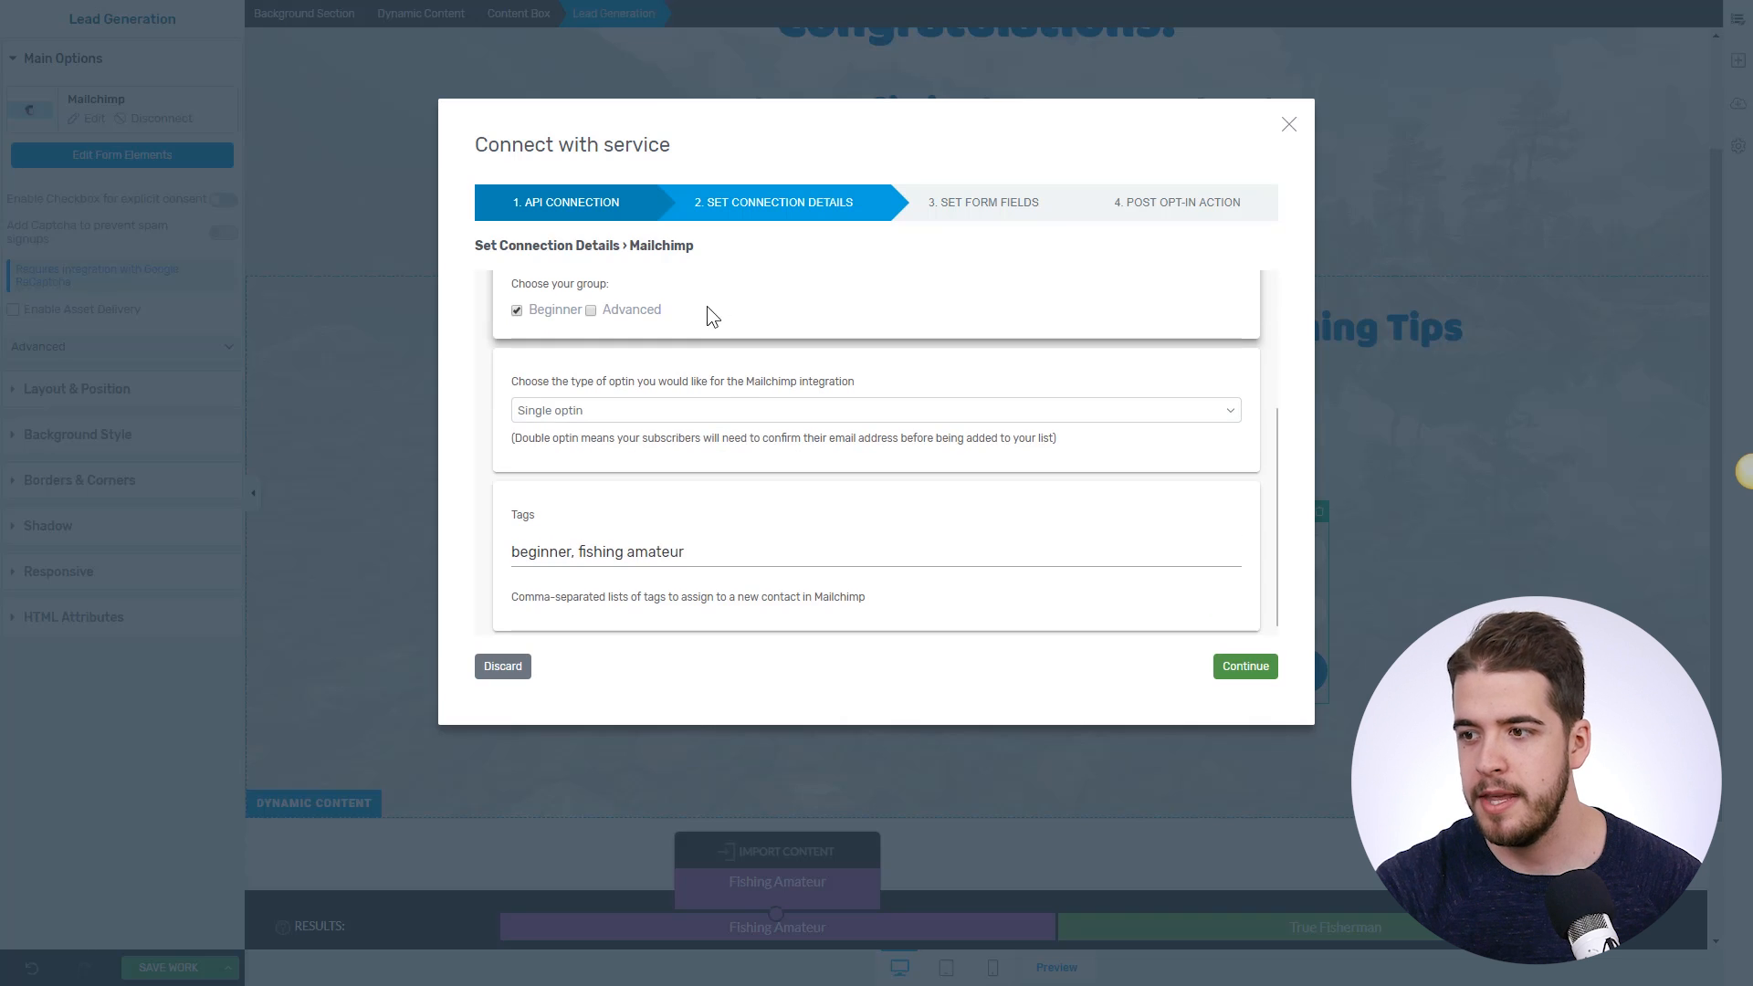
left_click(673, 556)
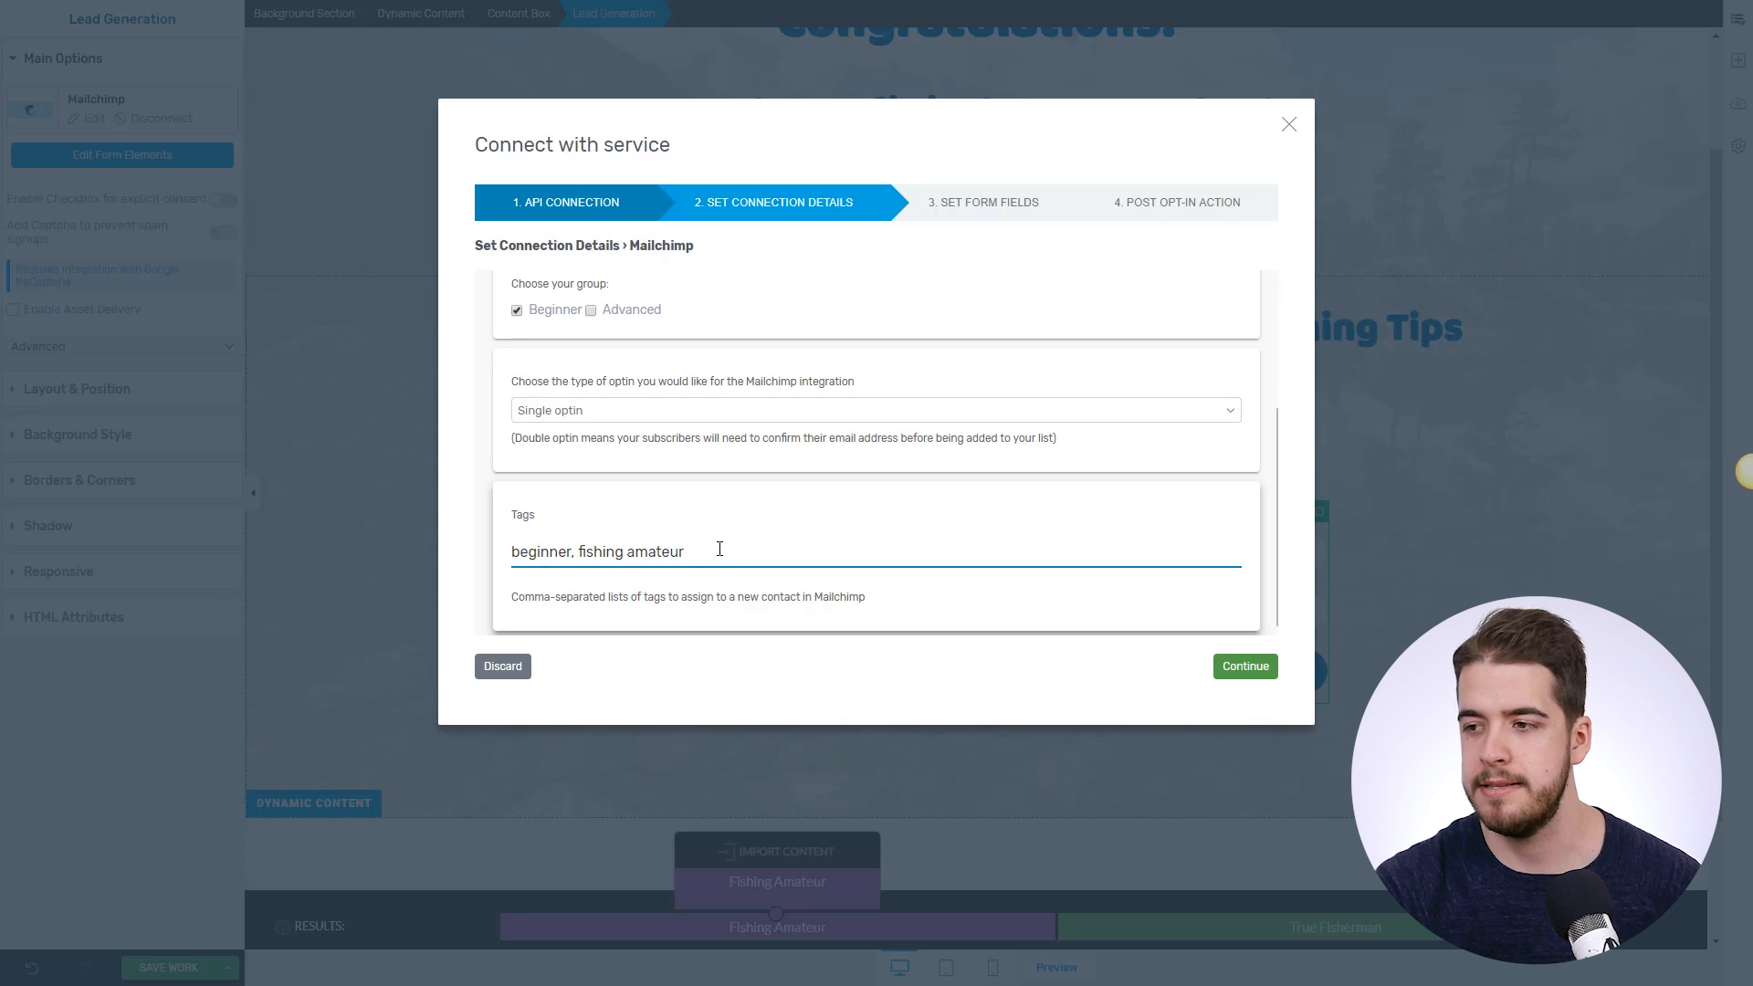
left_click(1288, 124)
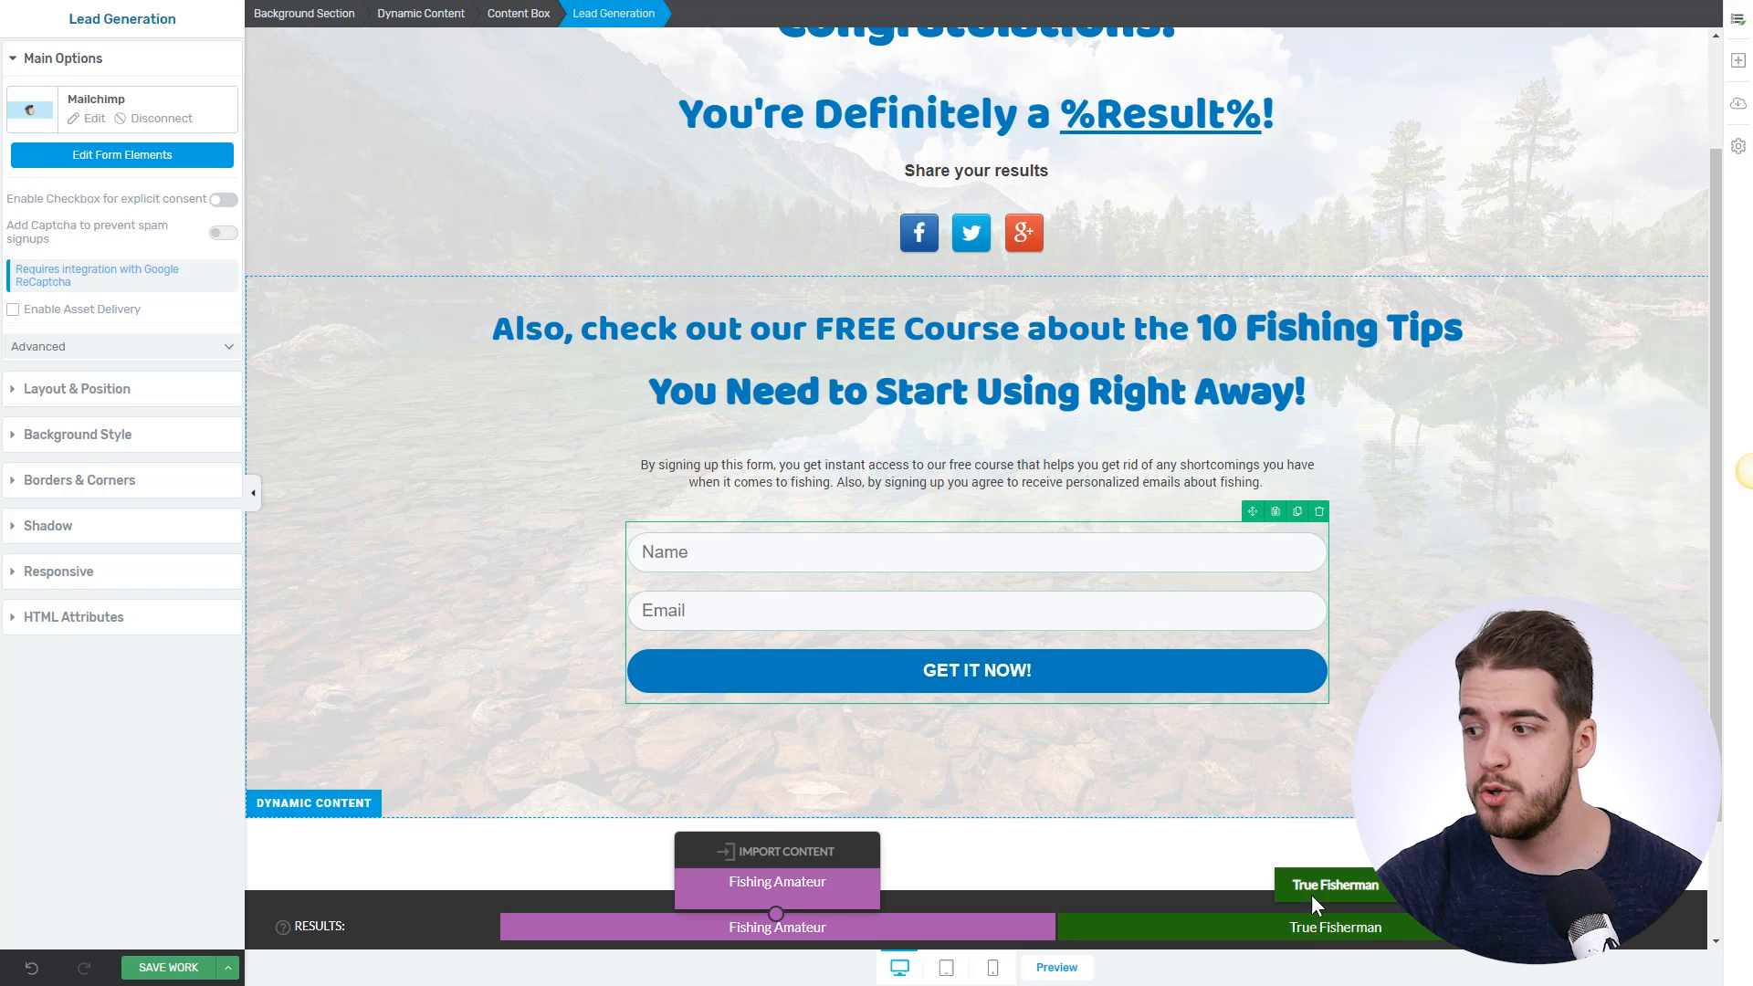
- Check the True Fisherman form's Mailchimp settings use the Advanced group and 'advanced, true fisherman' tags
left_click(1311, 898)
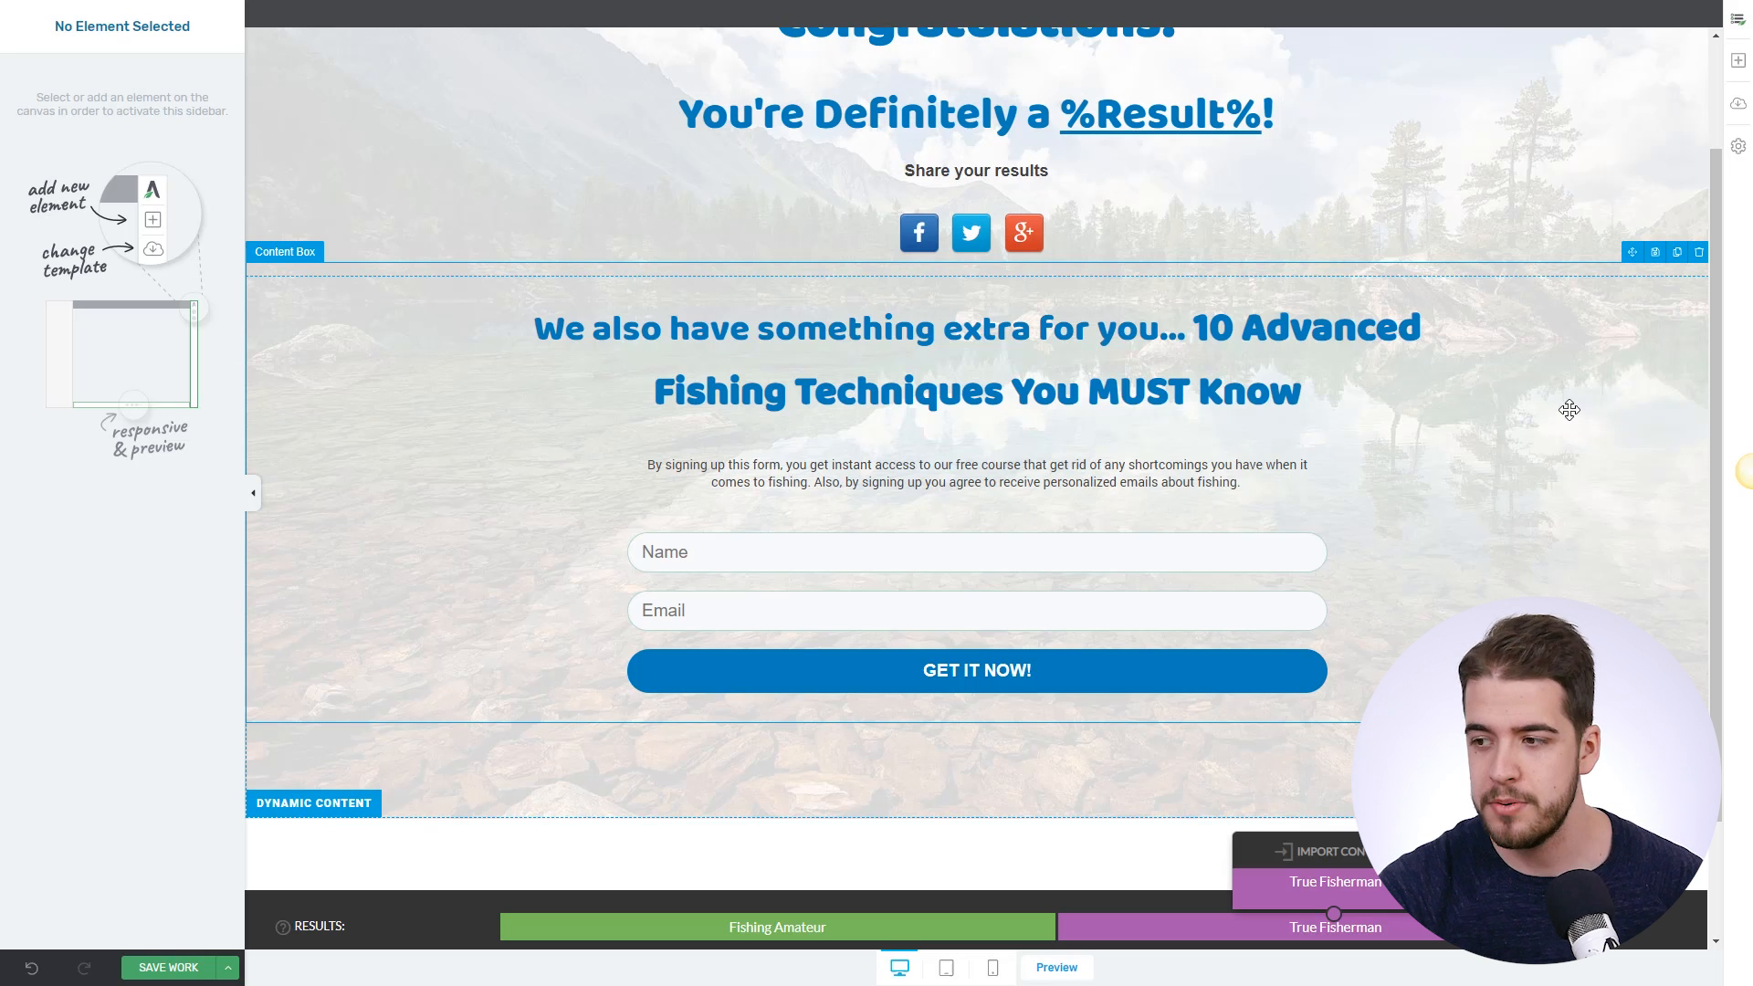
left_click(854, 591)
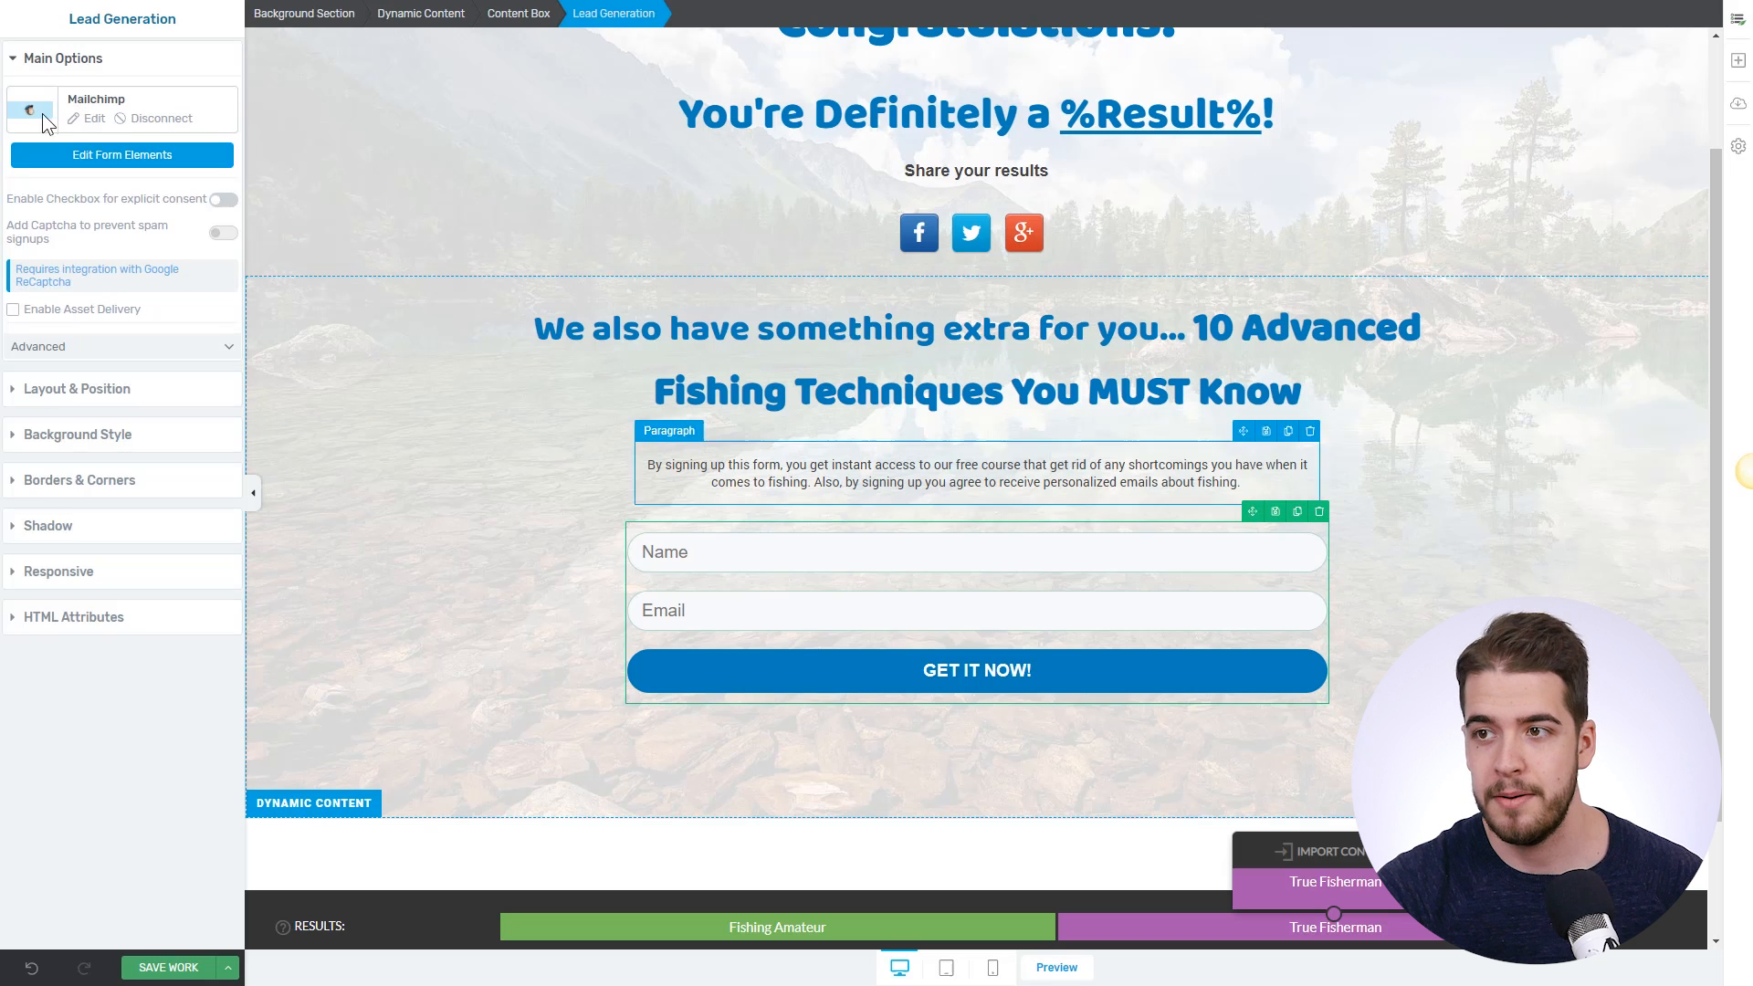
left_click(80, 119)
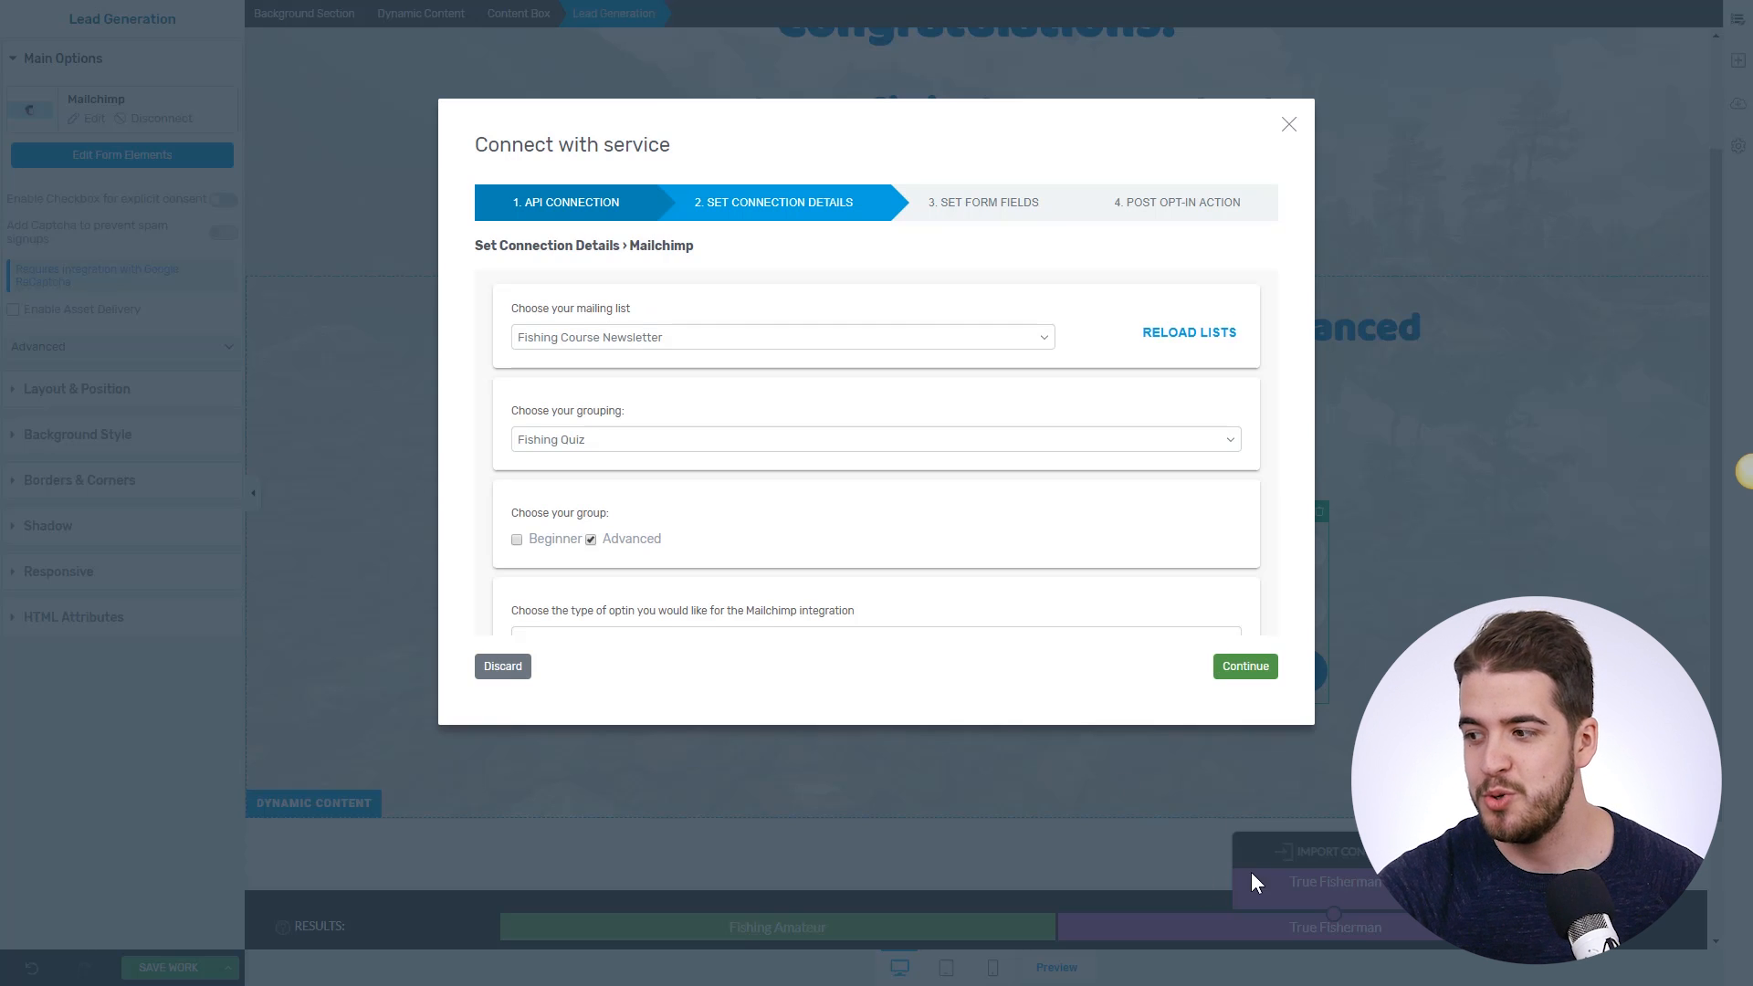
scroll(904, 457, "down", 3)
scroll(922, 436, "up", 2)
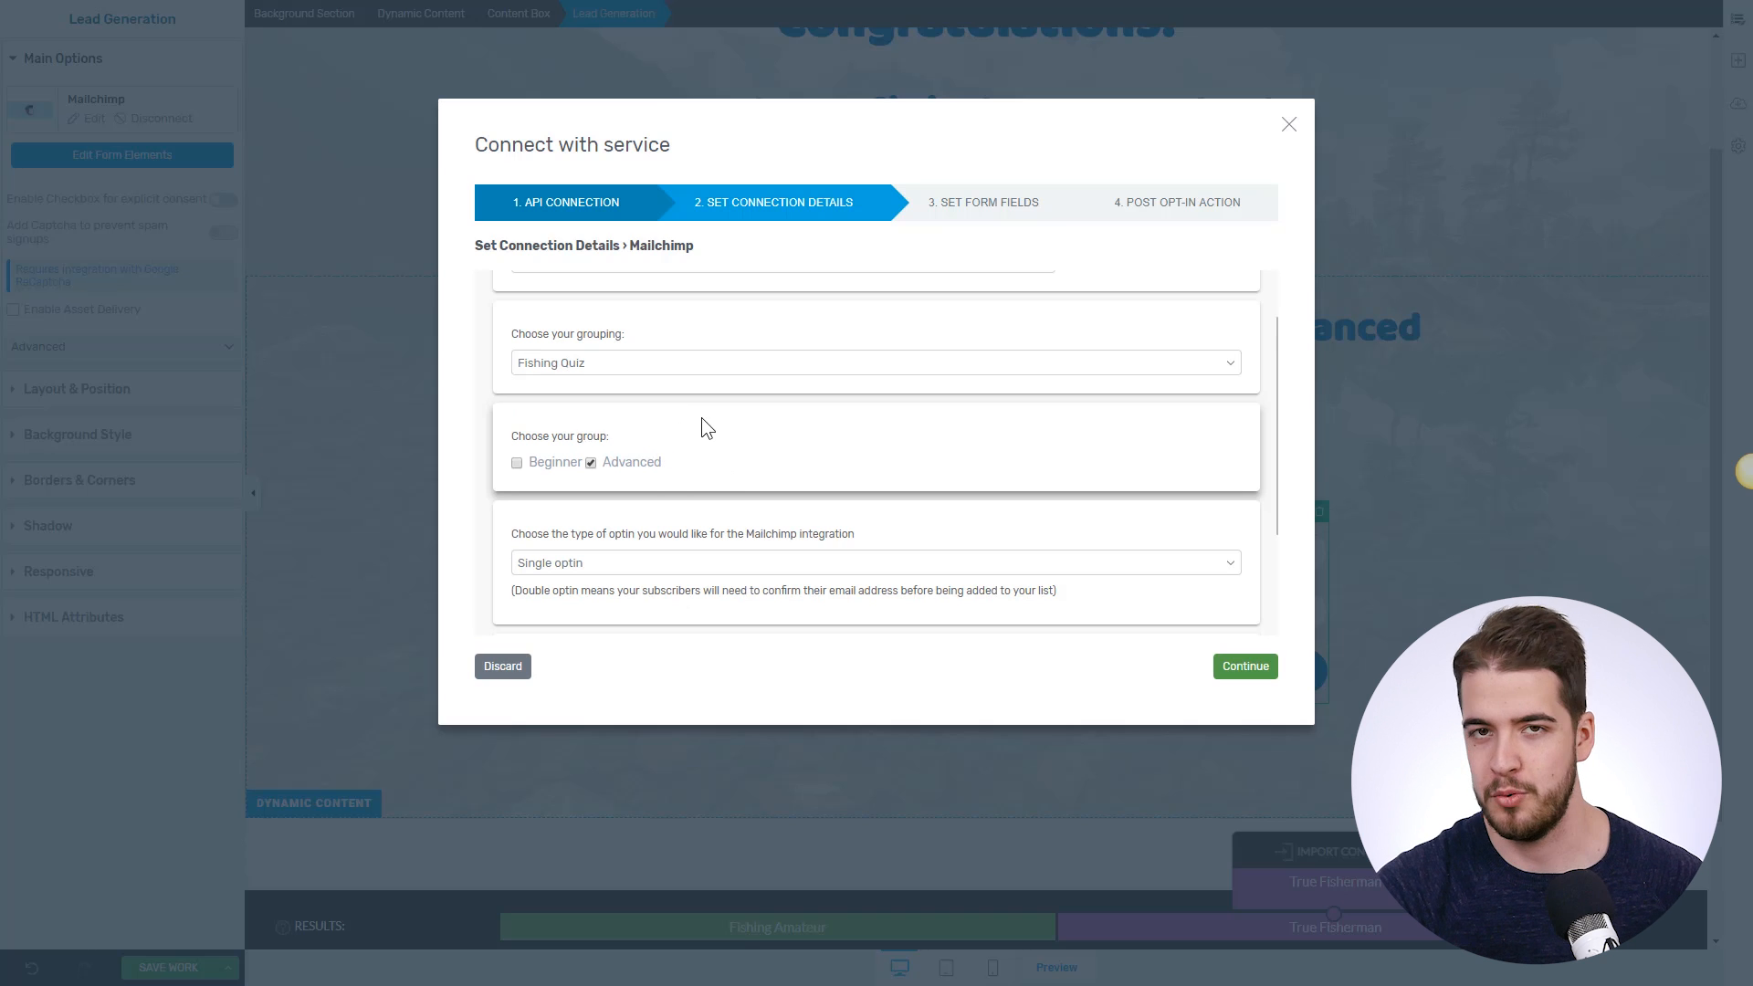
scroll(686, 475, "down", 2)
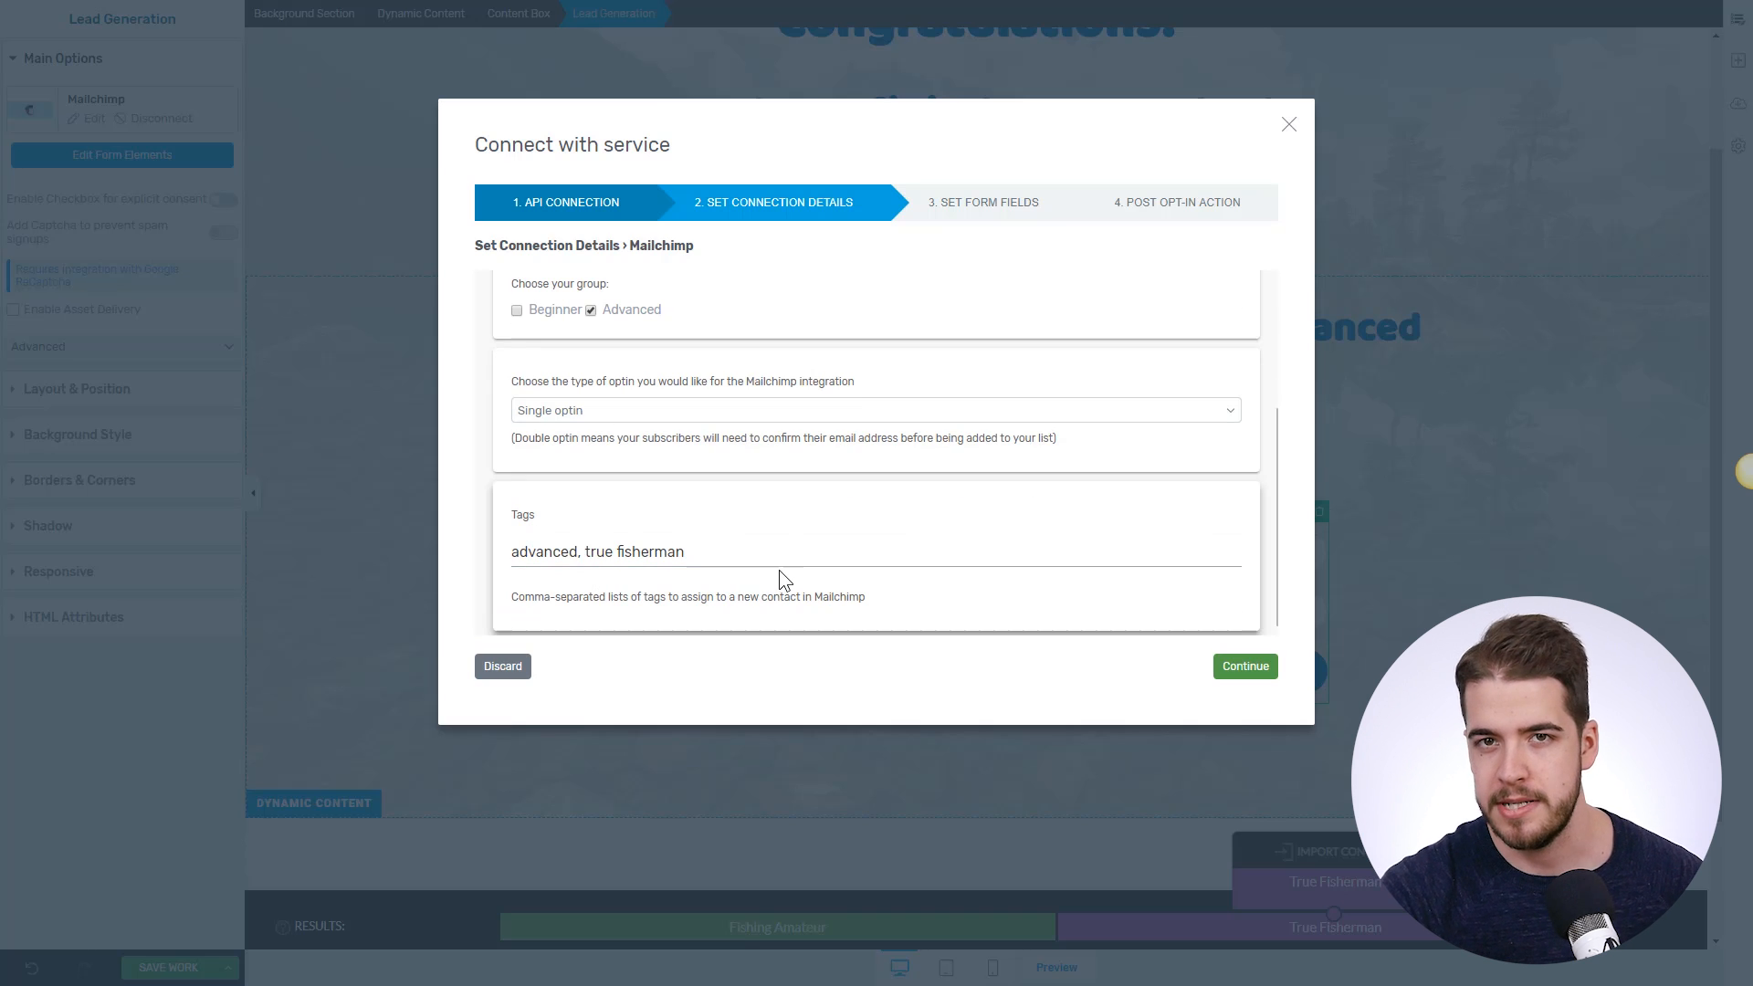
left_click(1289, 124)
scroll(1576, 377, "up", 2)
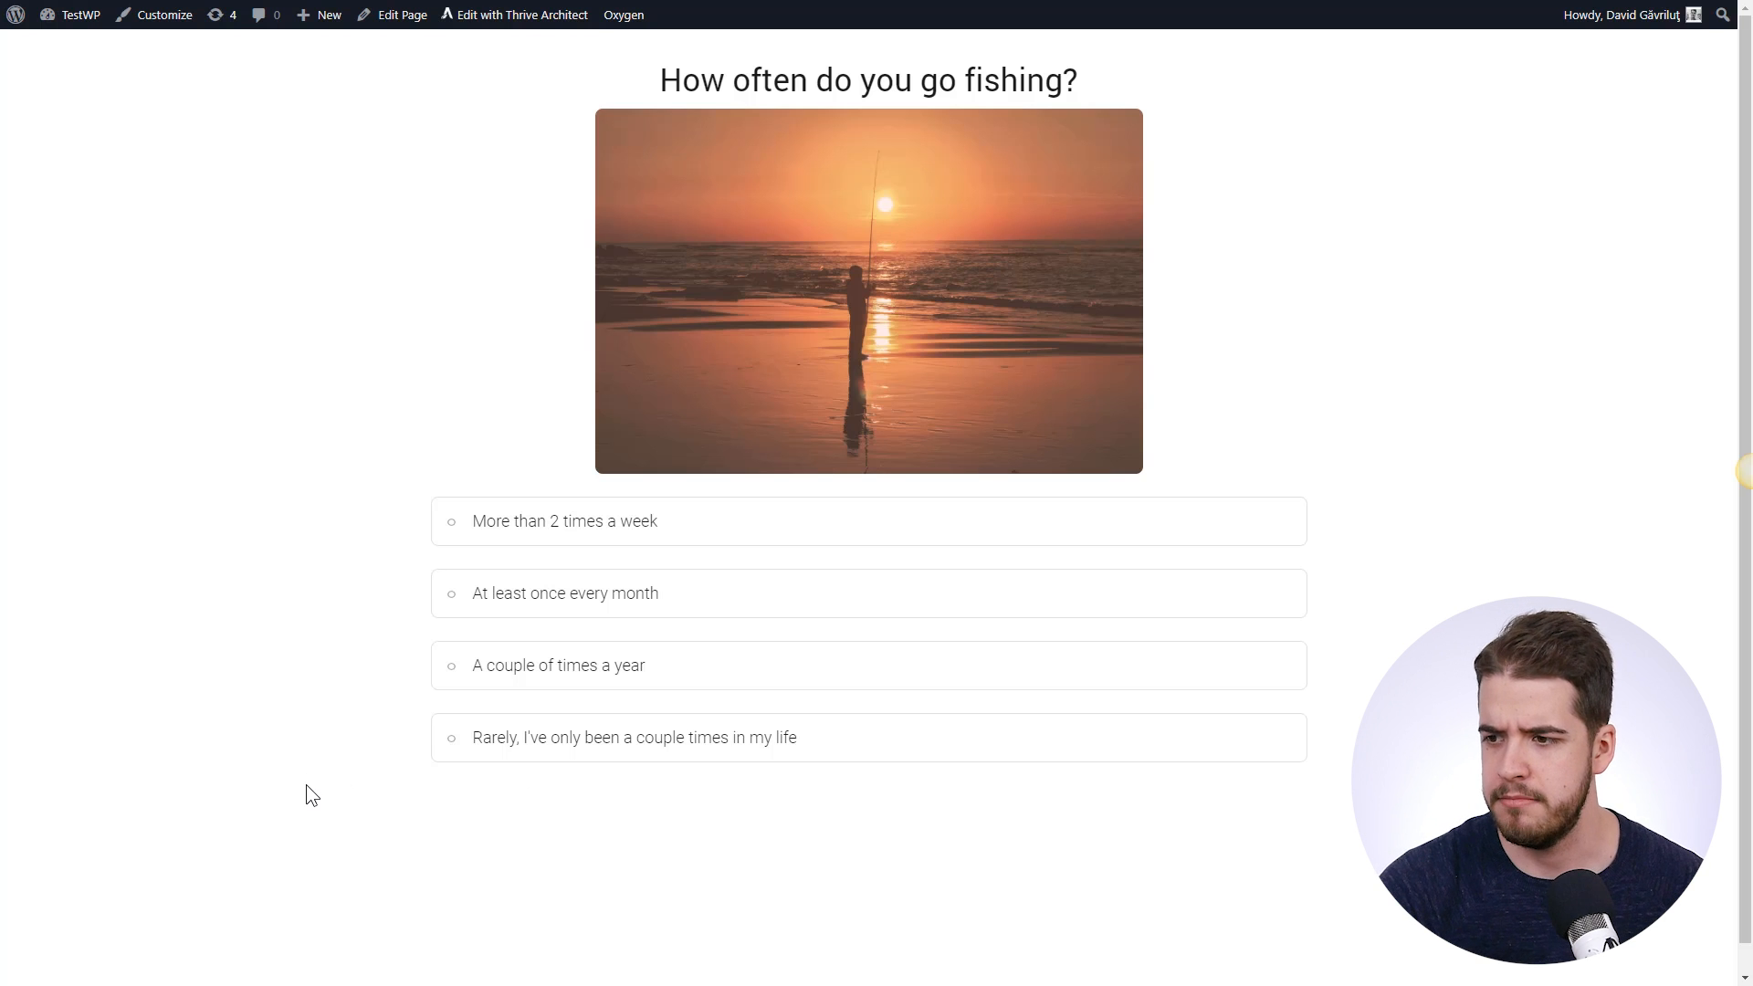
- Answer the live quiz (rarely fish, no fishing techniques) to reach the Fishing Amateur result
left_click(697, 747)
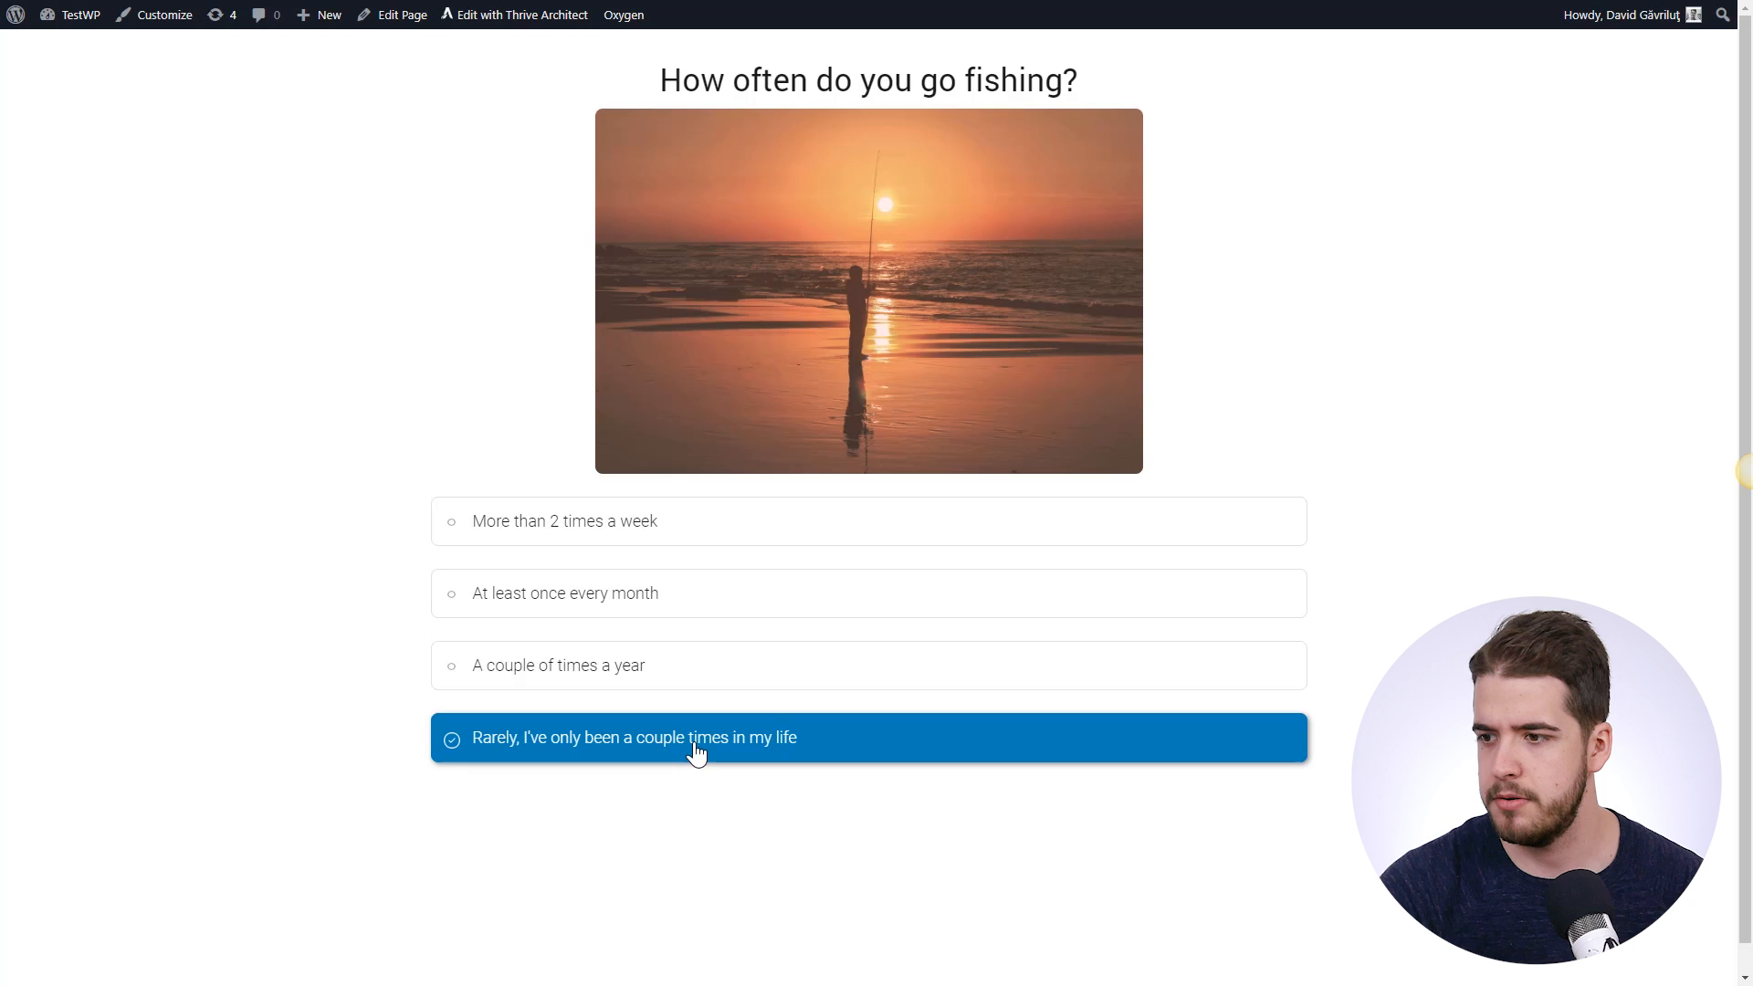
left_click(649, 778)
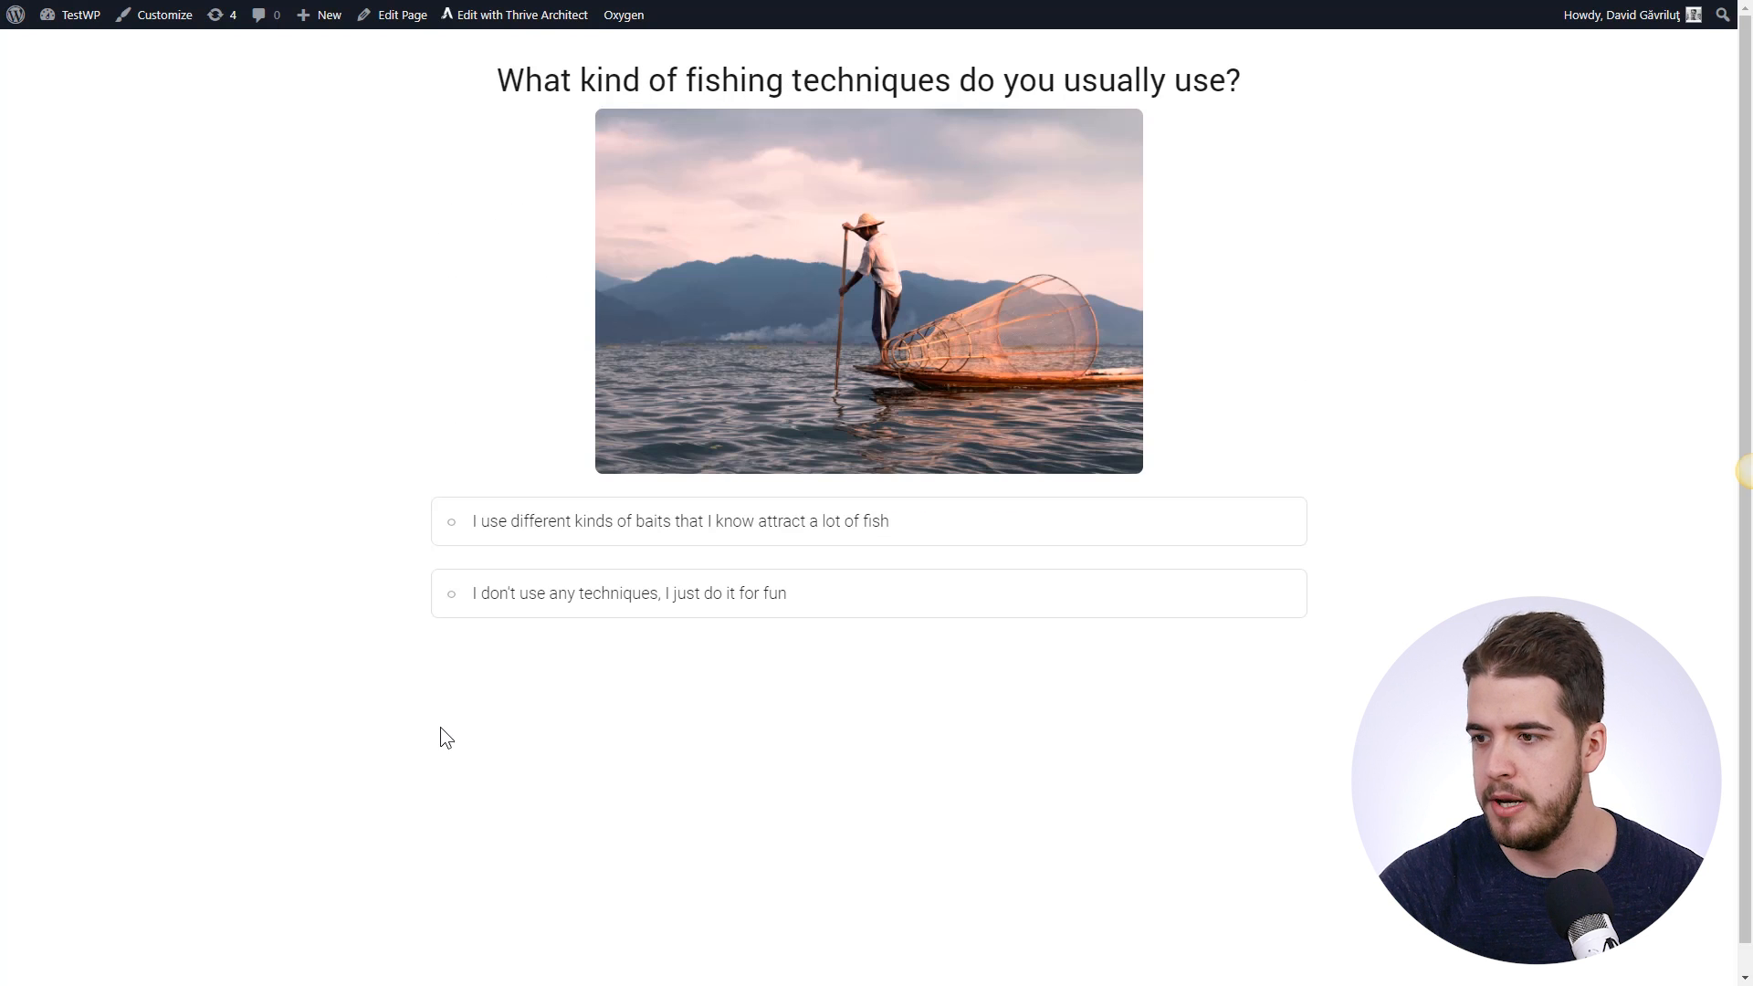
left_click(598, 617)
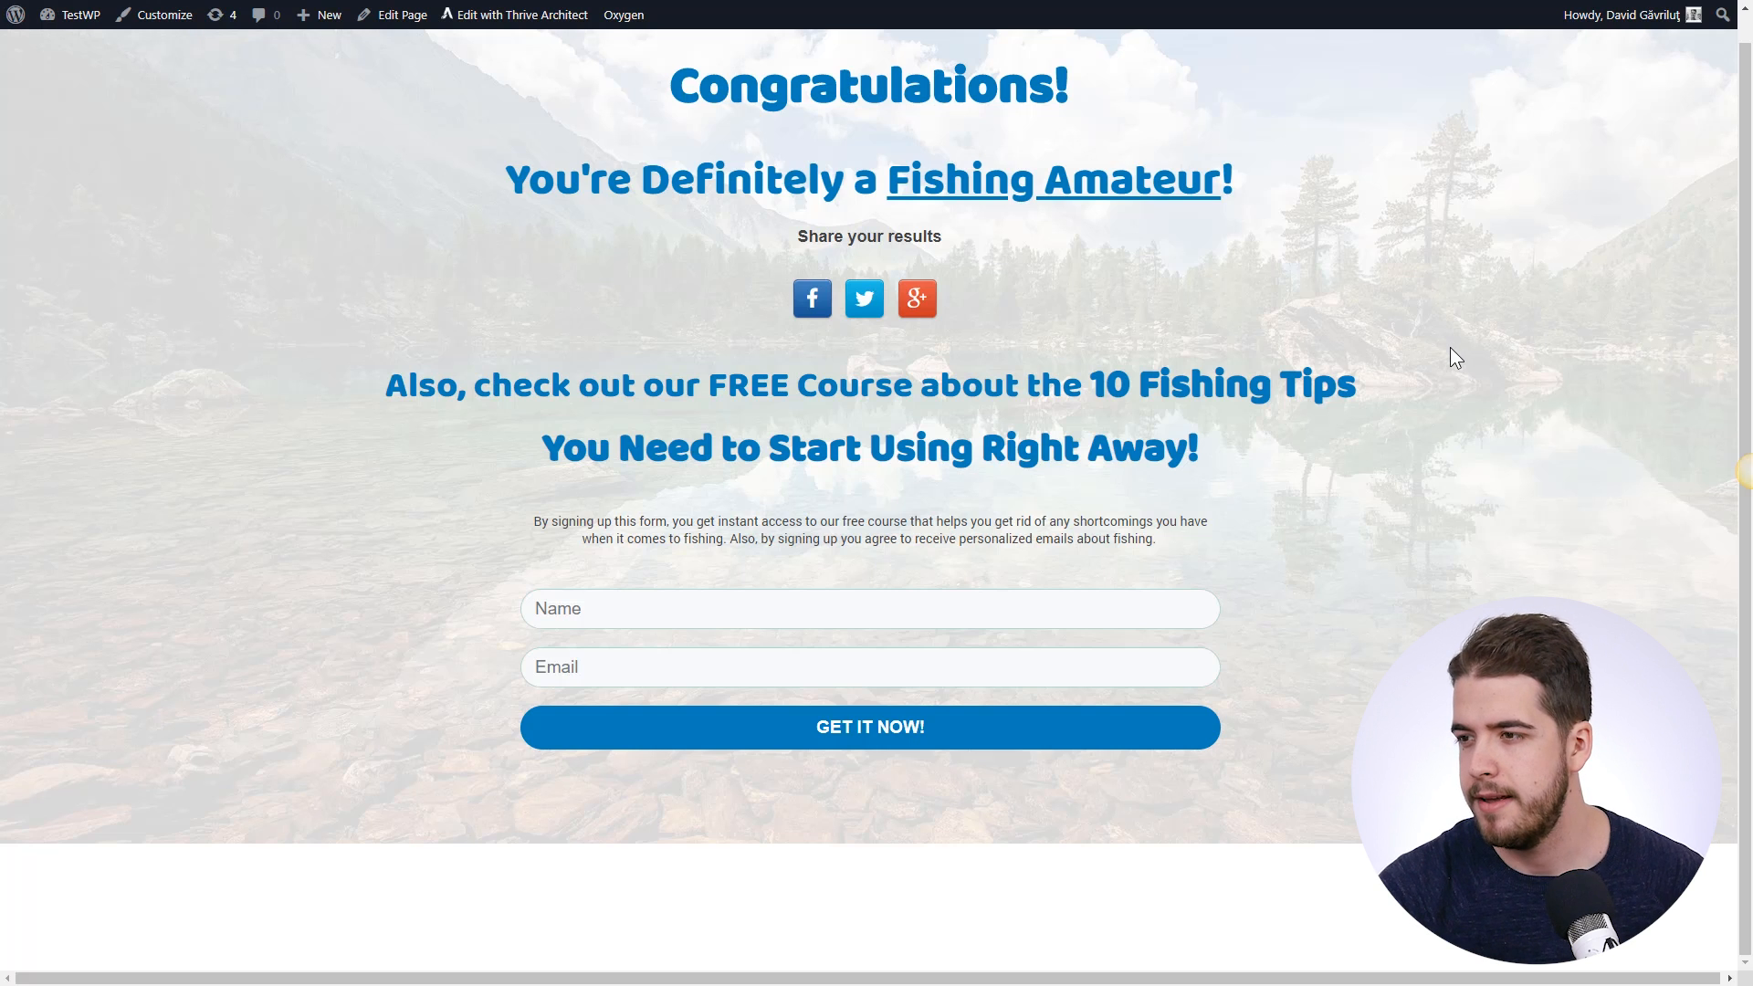
- Submit the Fishing Amateur results form with a test subscriber's name and corrected e-mail address
left_click(804, 609)
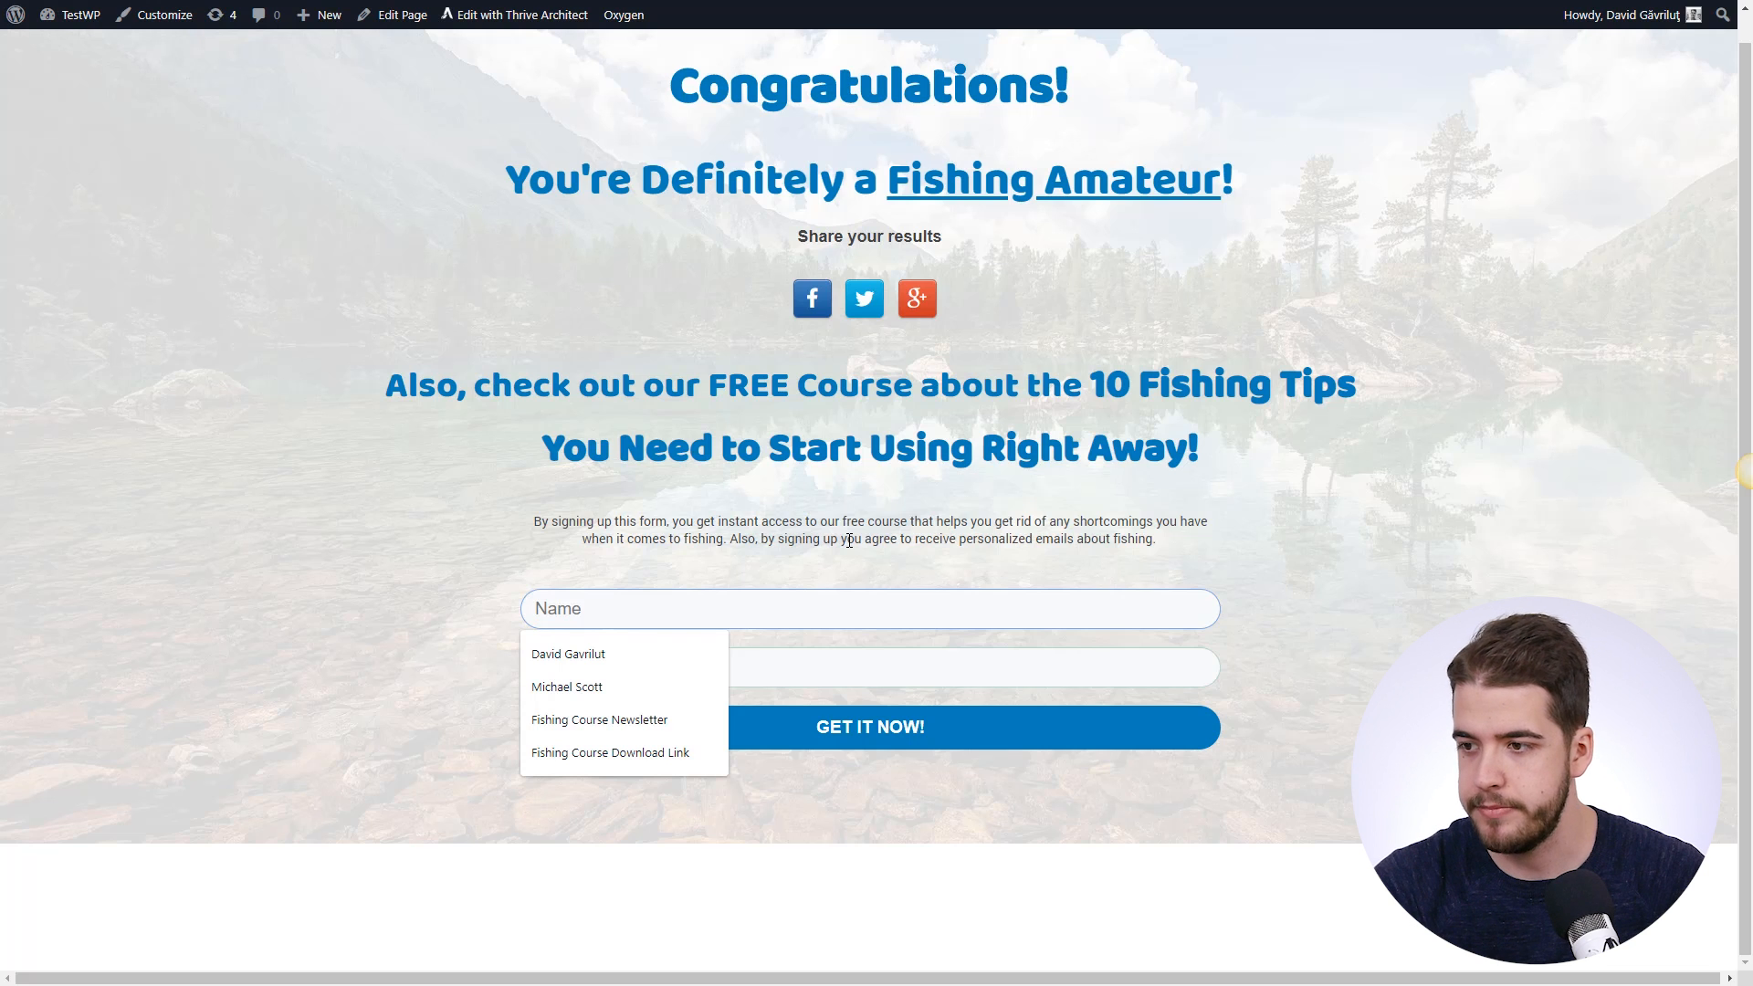
type("Joe")
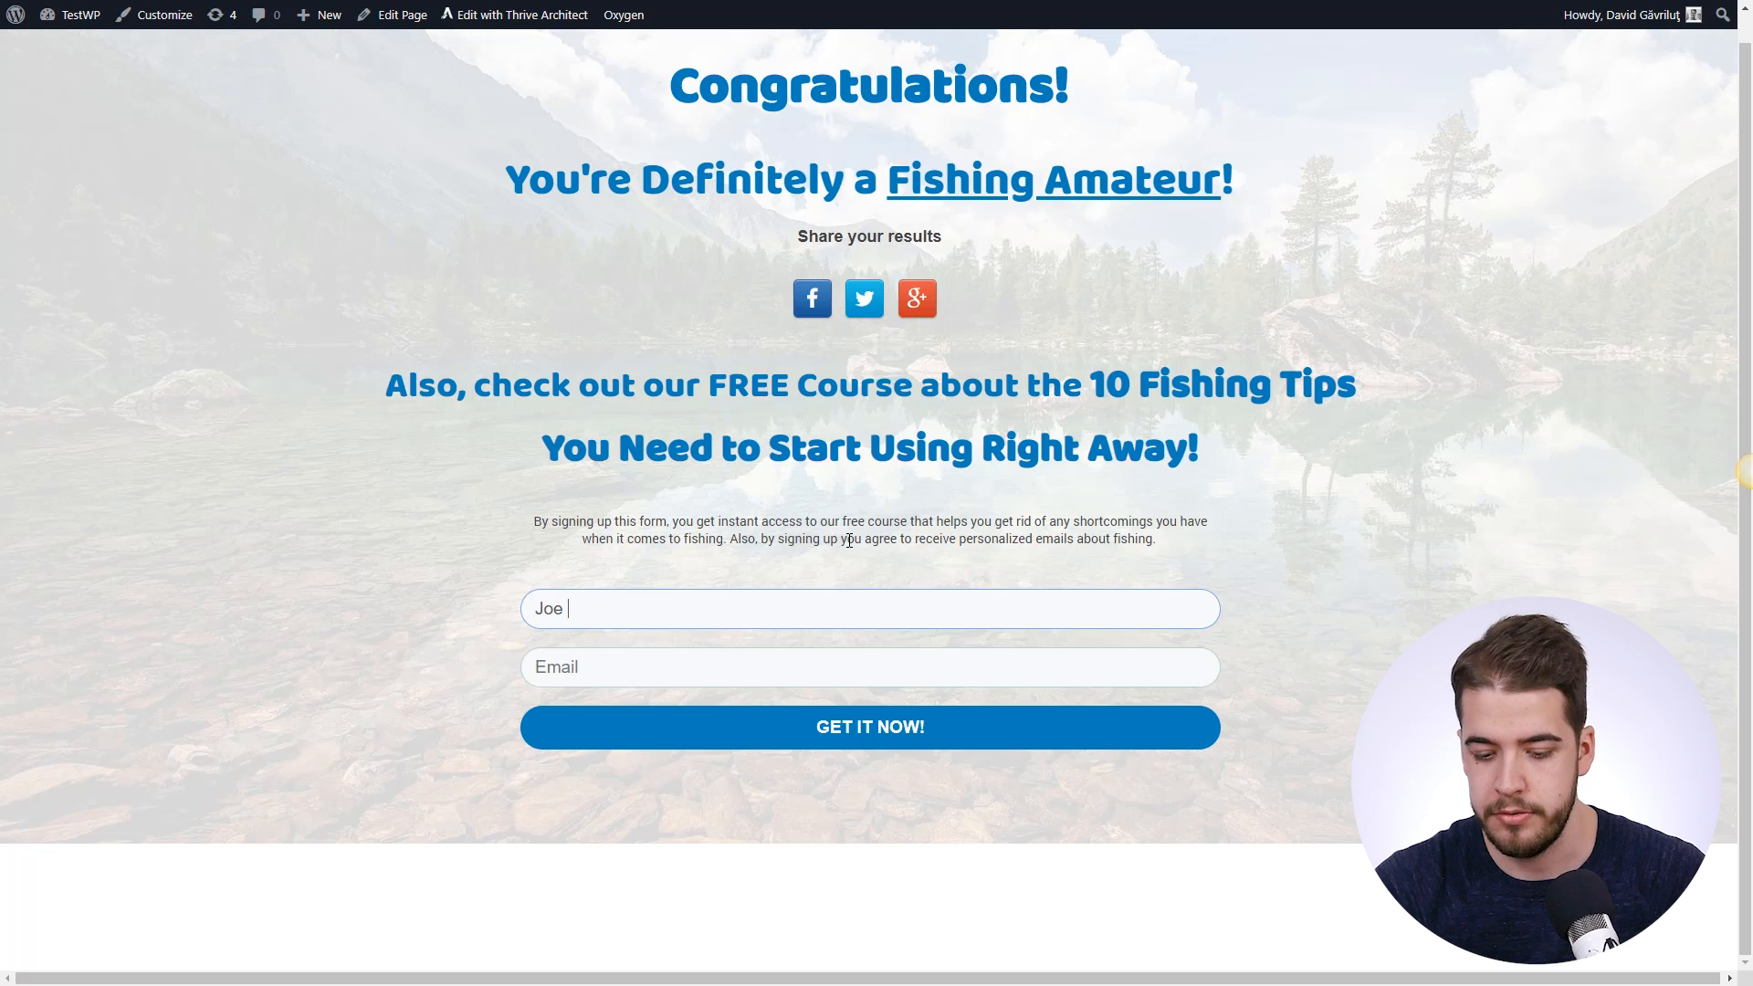
type(" Doe")
left_click(657, 650)
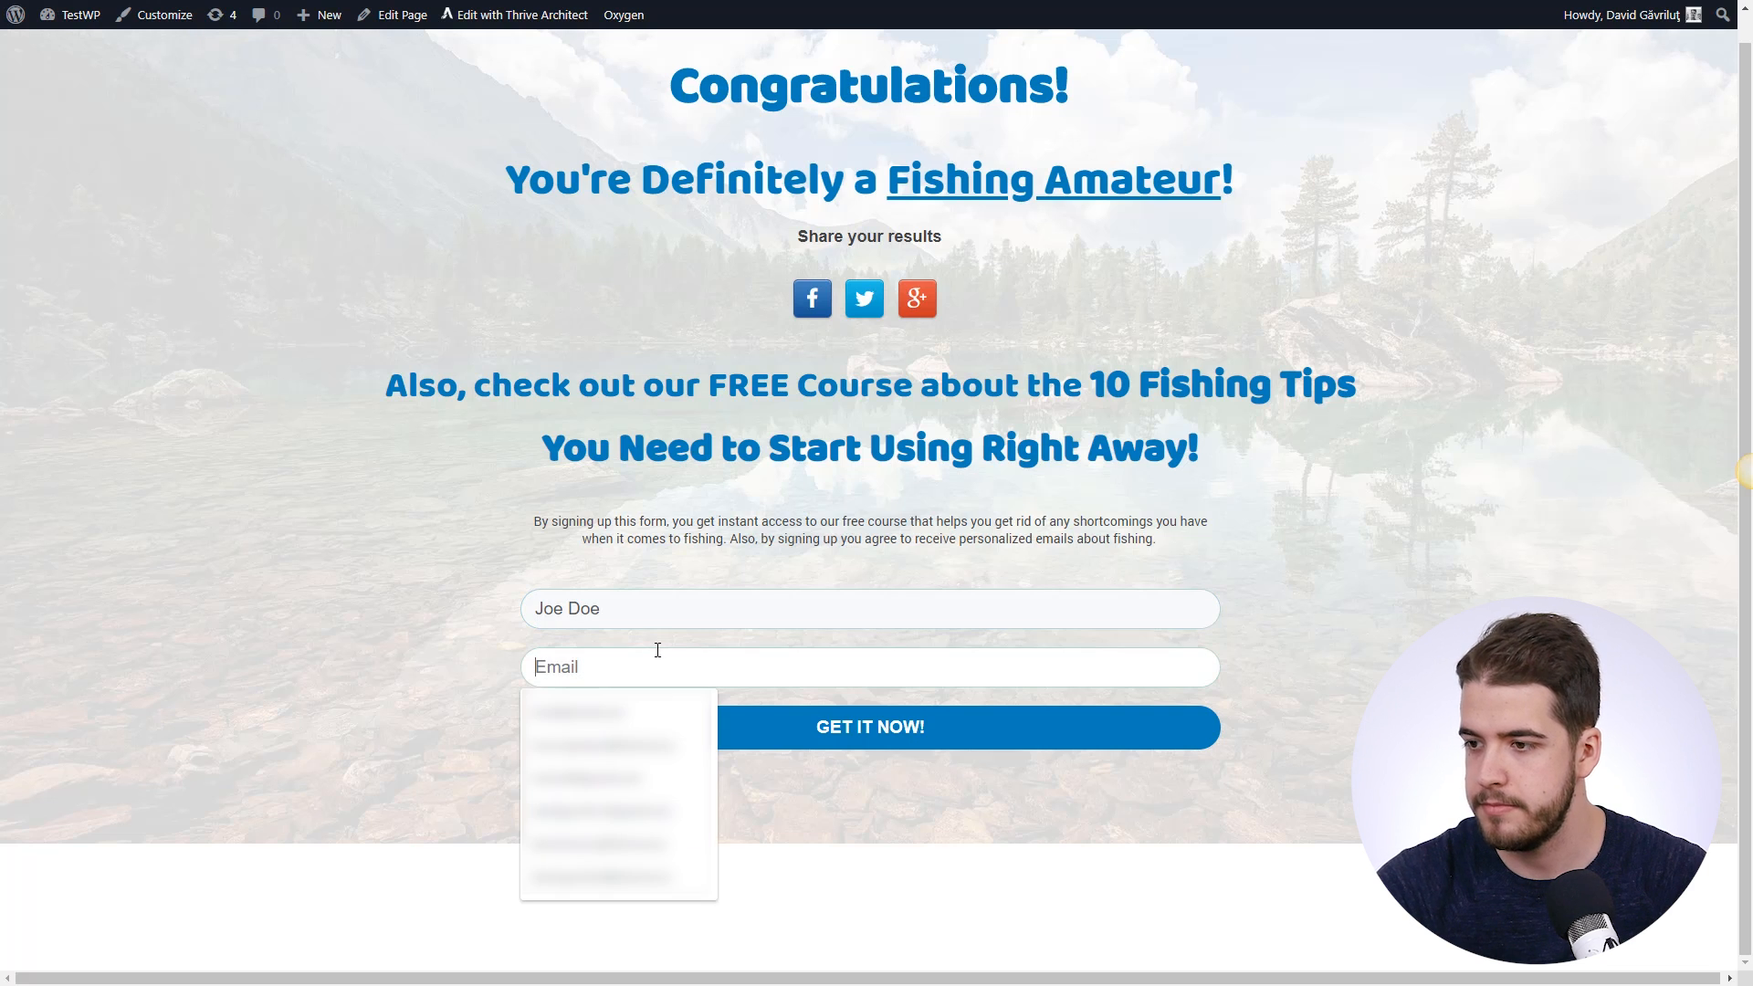
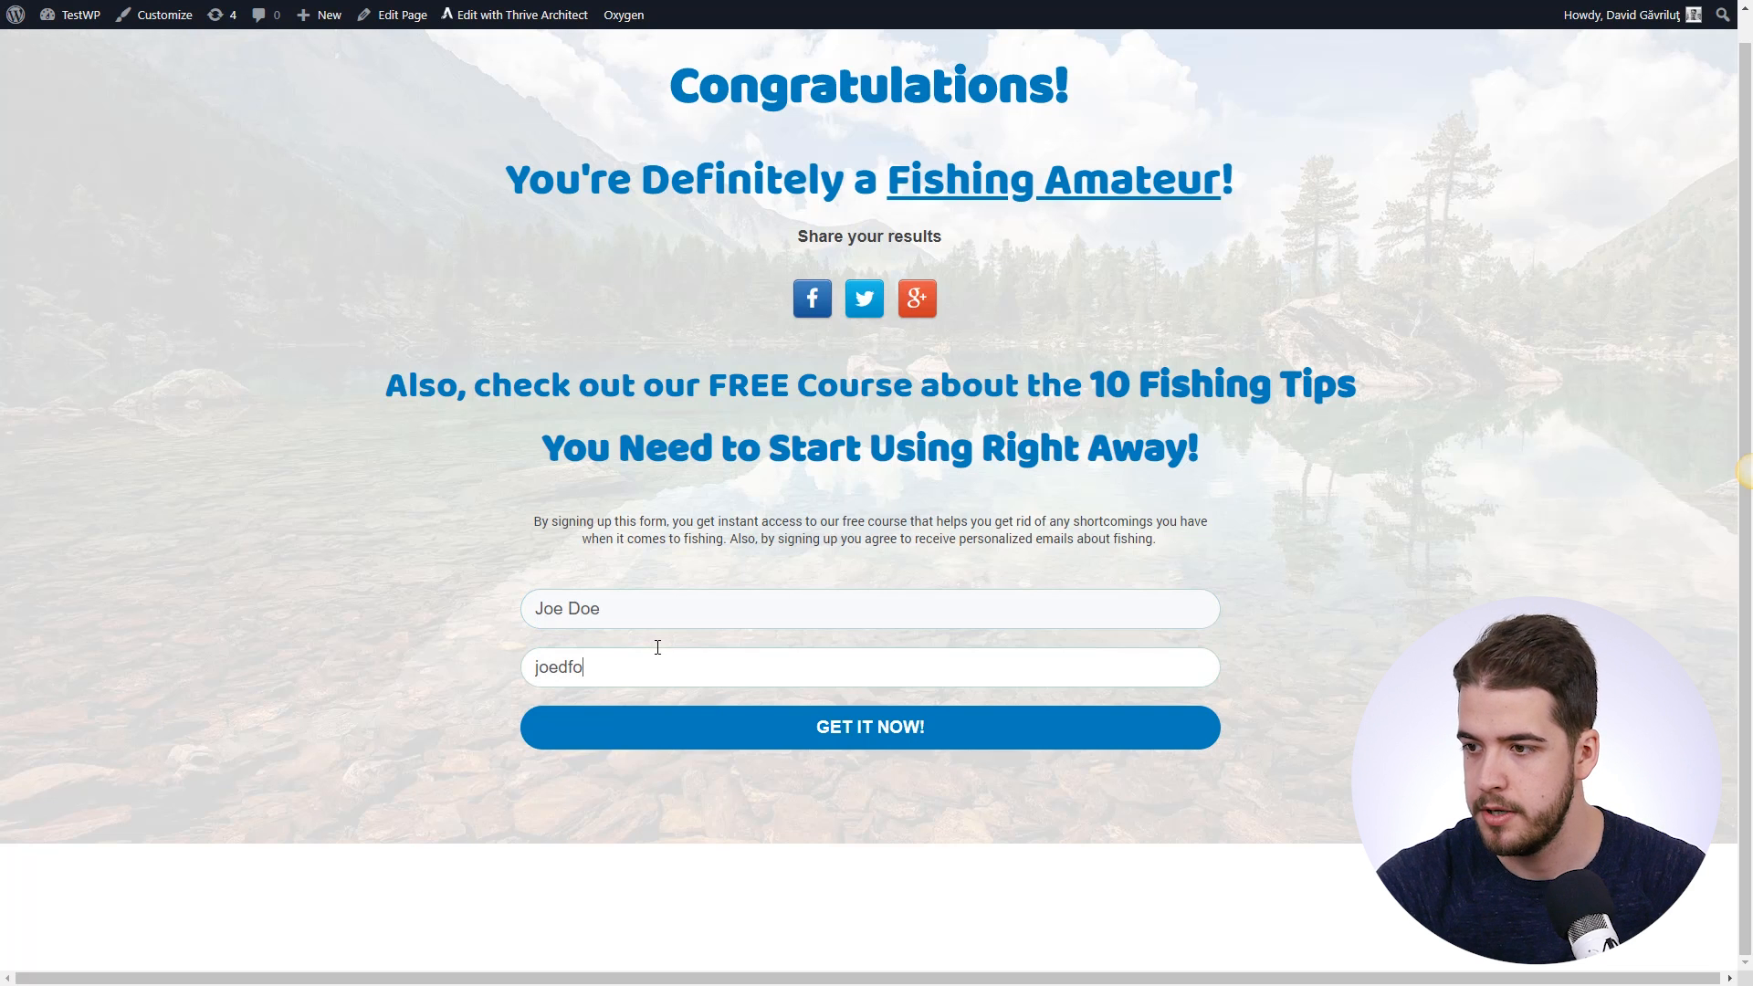
key("BackSpace")
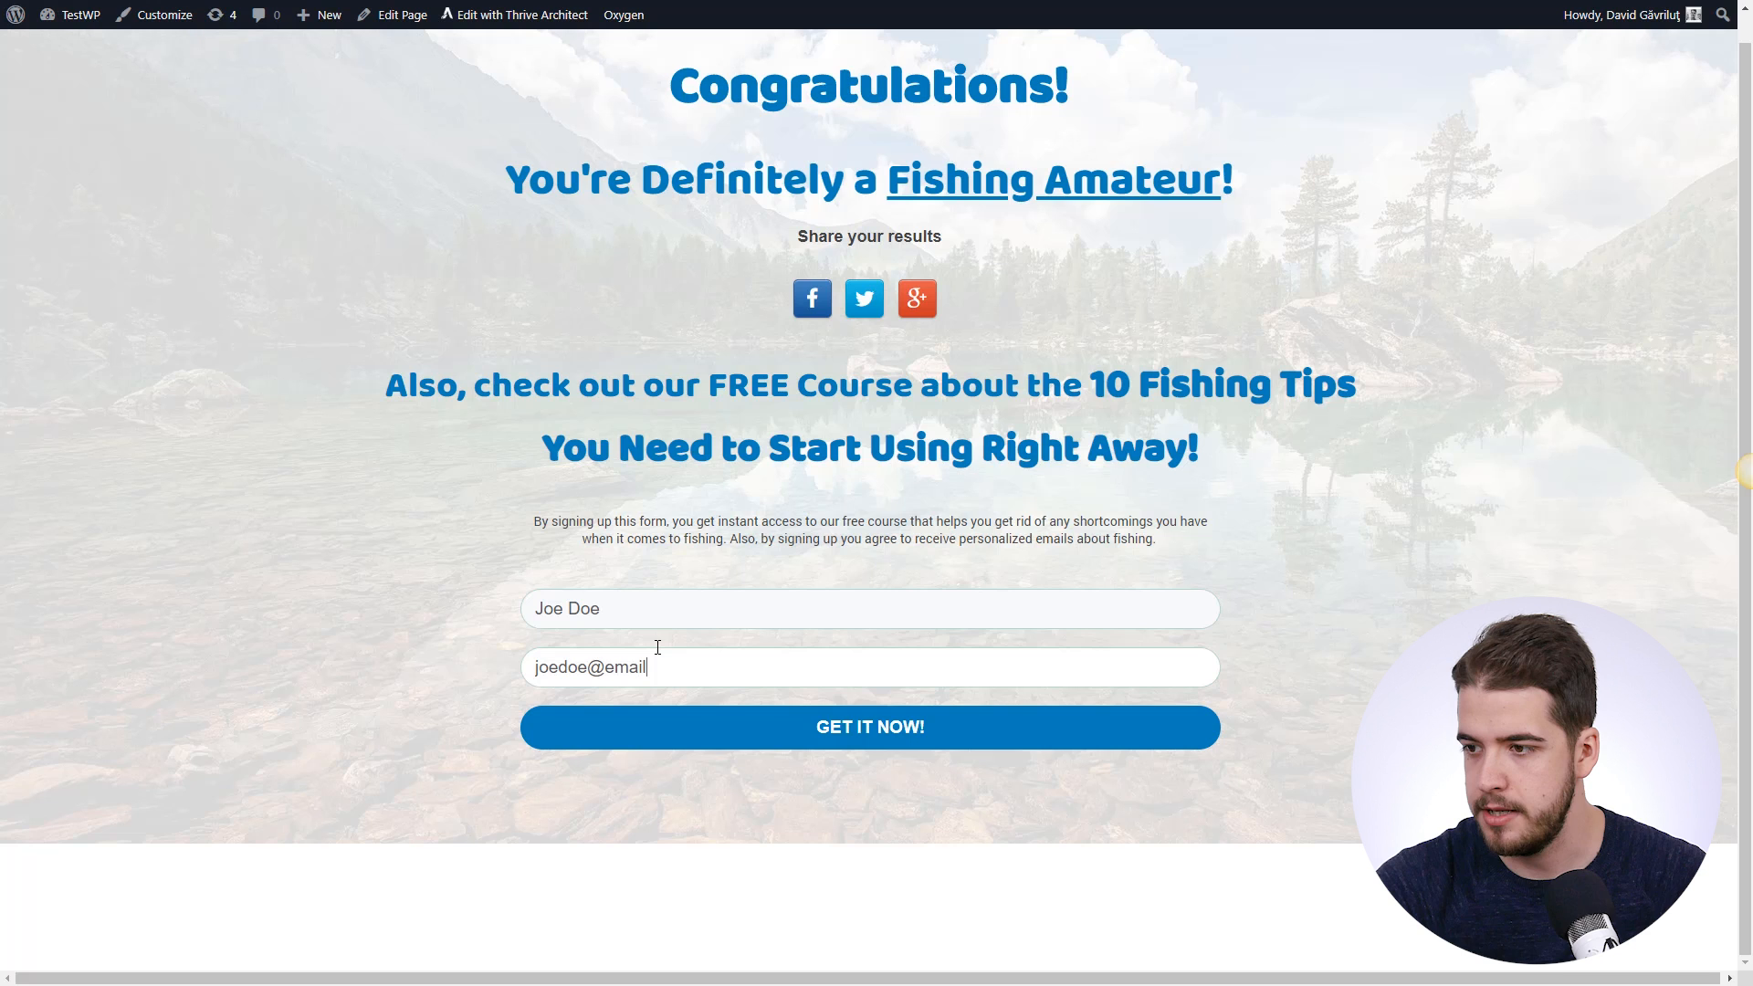
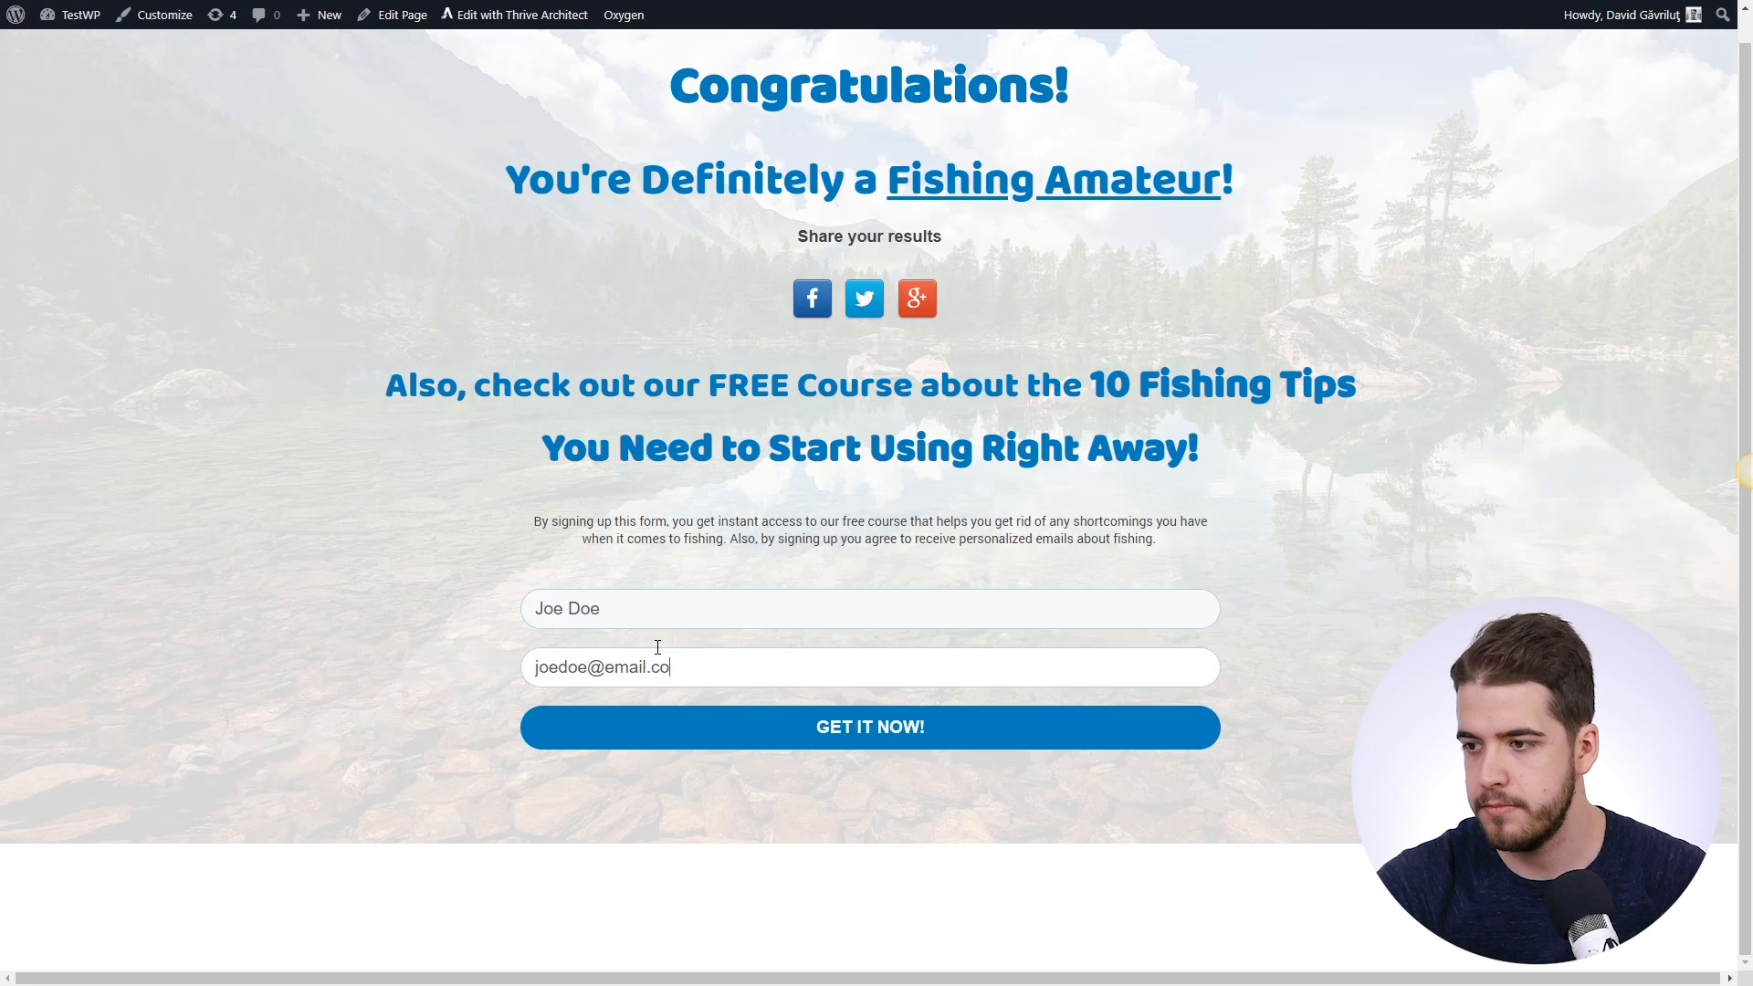
key("Return")
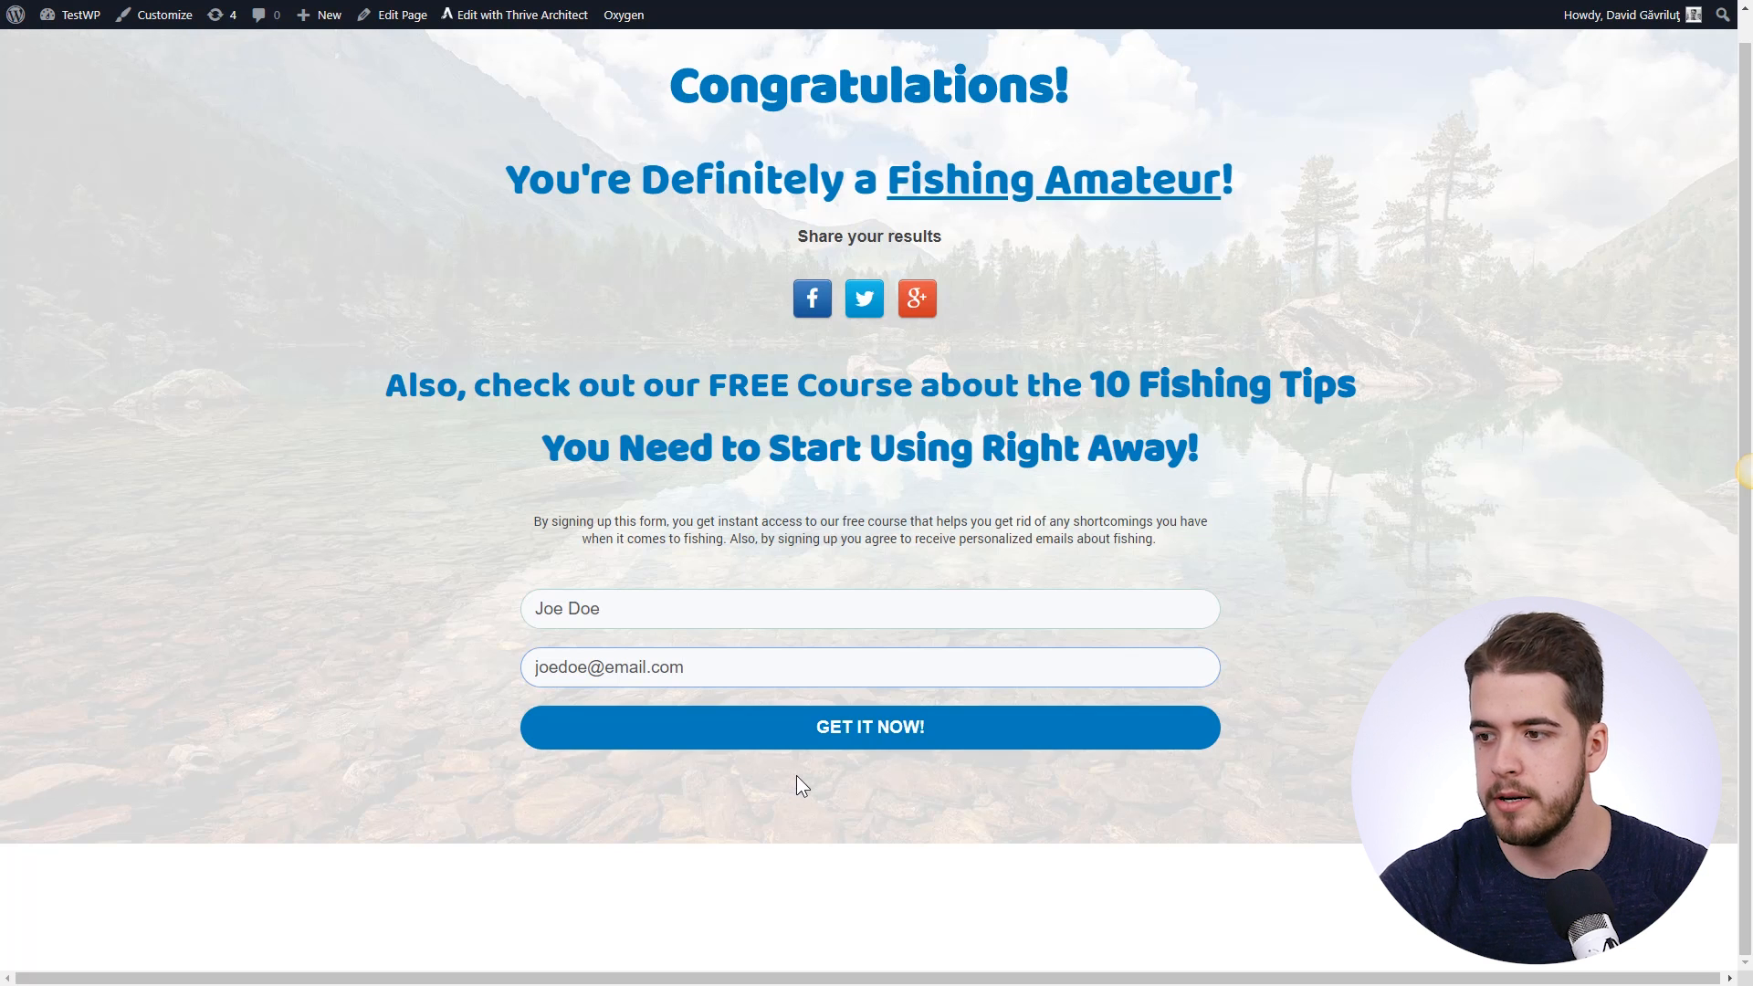
left_click(882, 745)
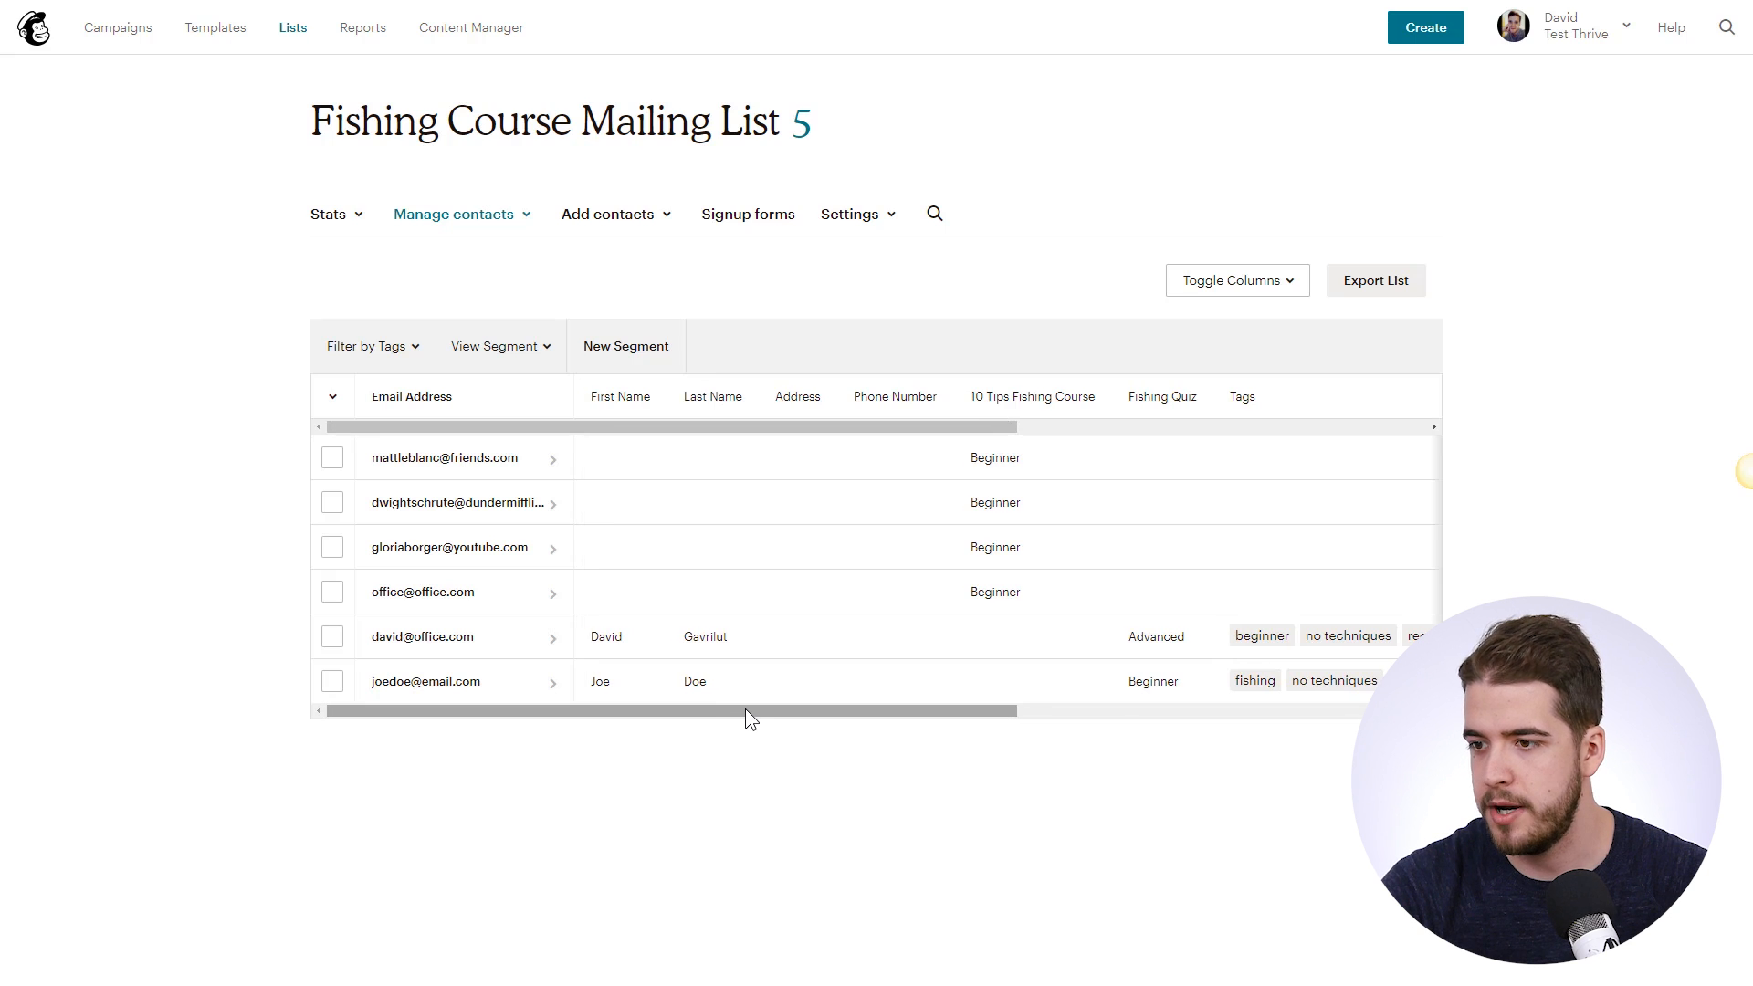
left_click(439, 686)
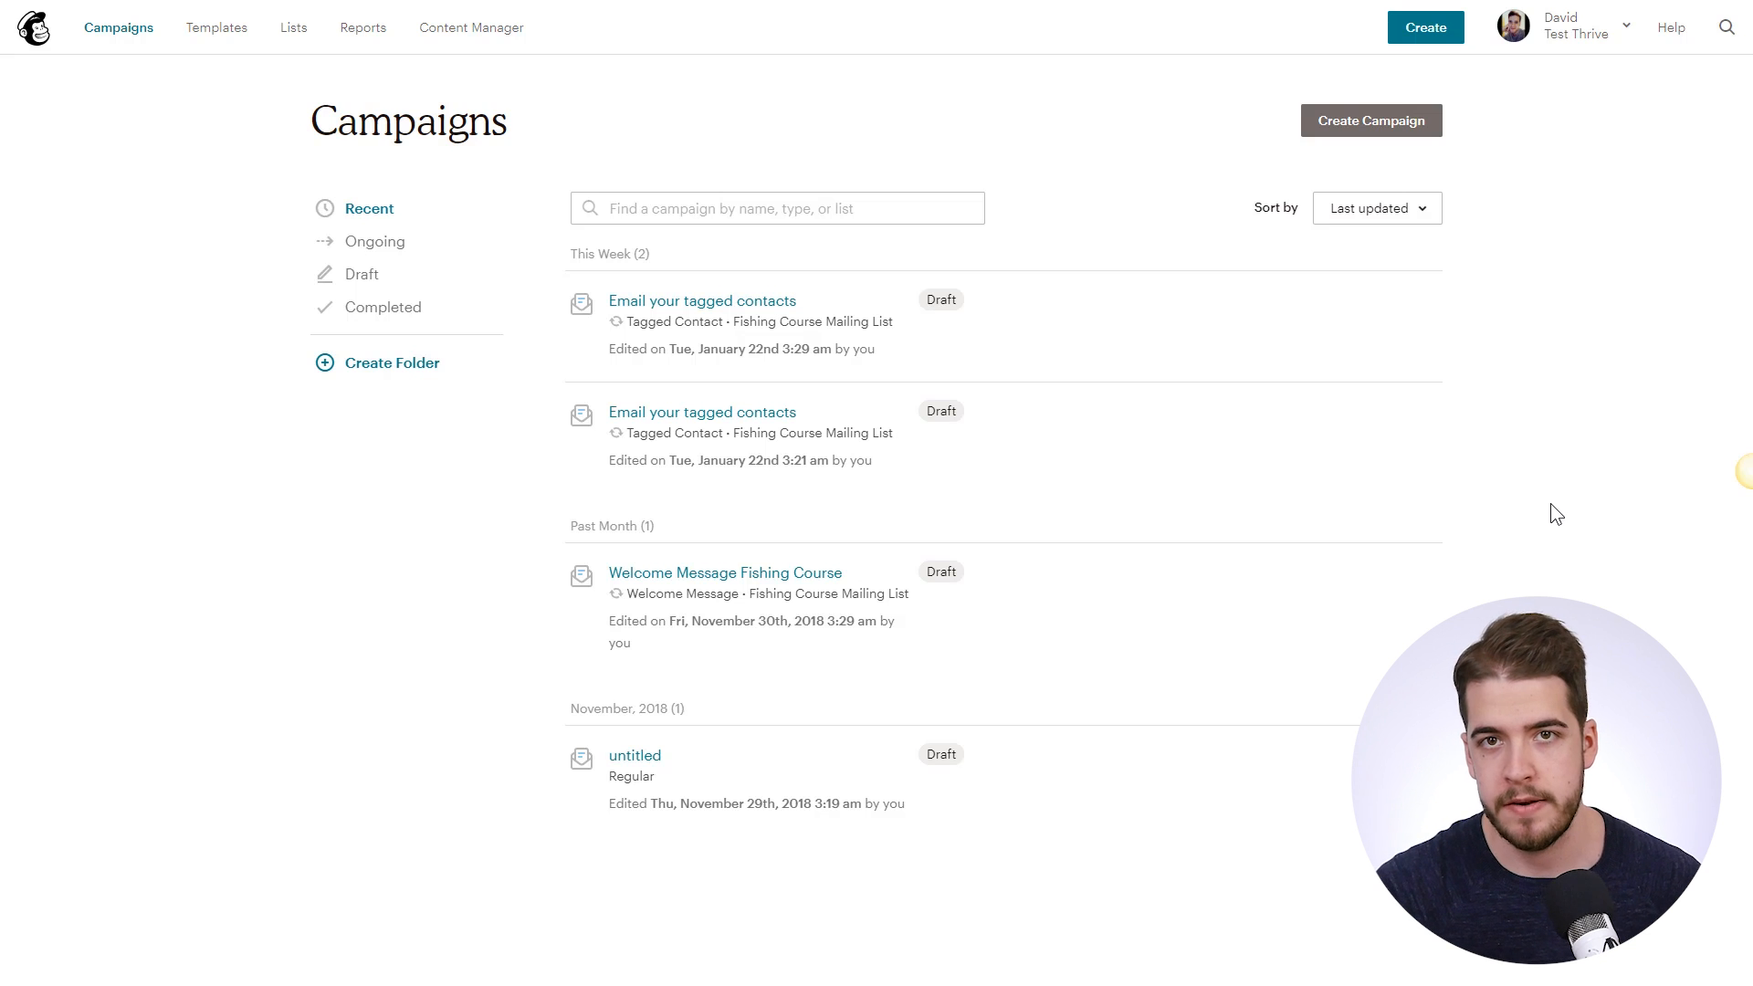
- Create an automated 'Email your tagged contacts' email for the Fishing Course Mailing List
left_click(1386, 142)
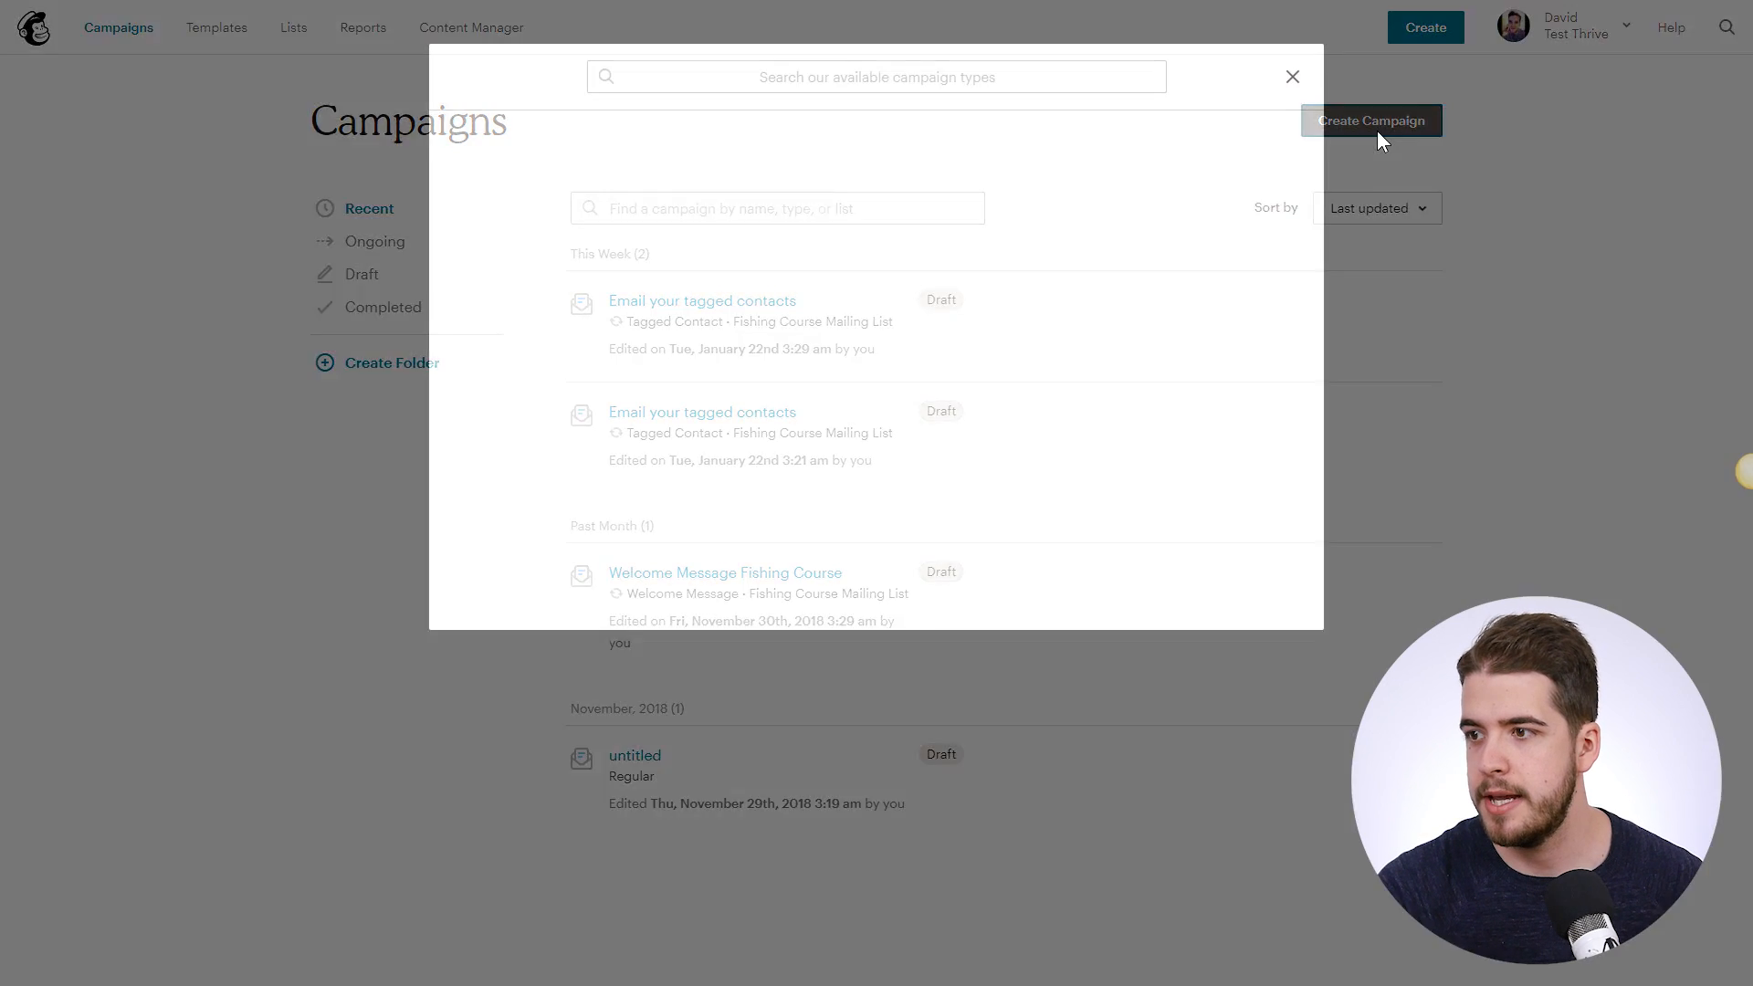
left_click(578, 170)
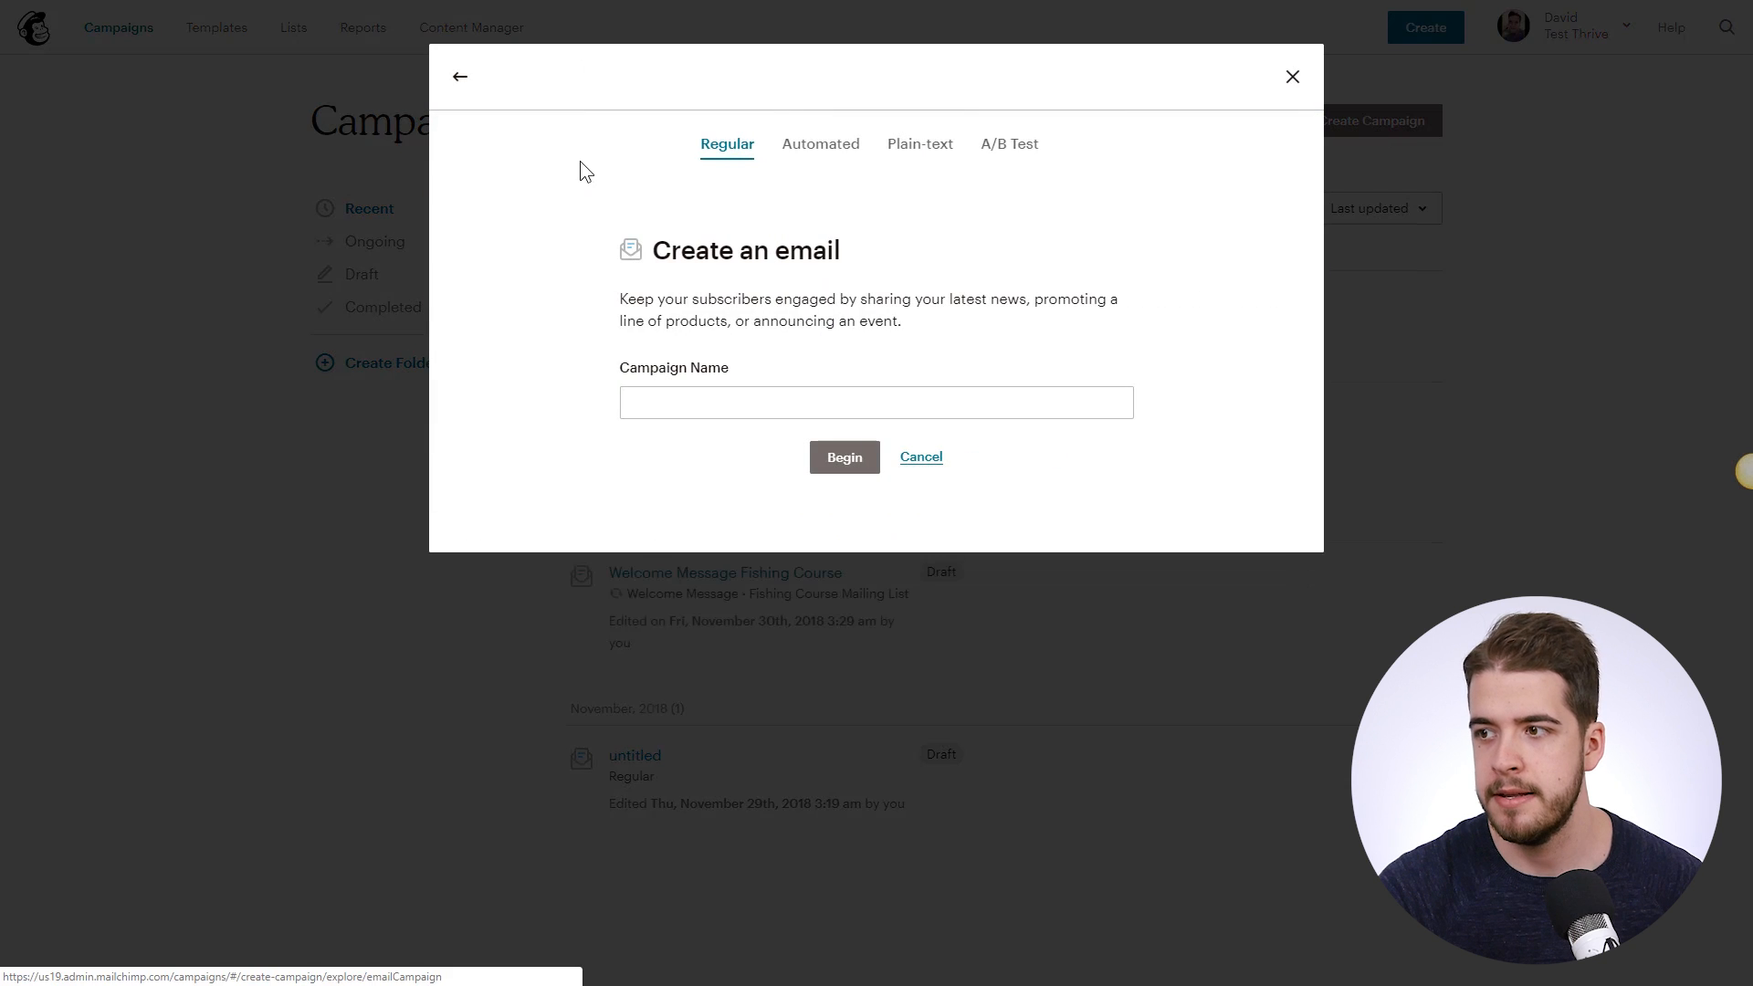
left_click(826, 146)
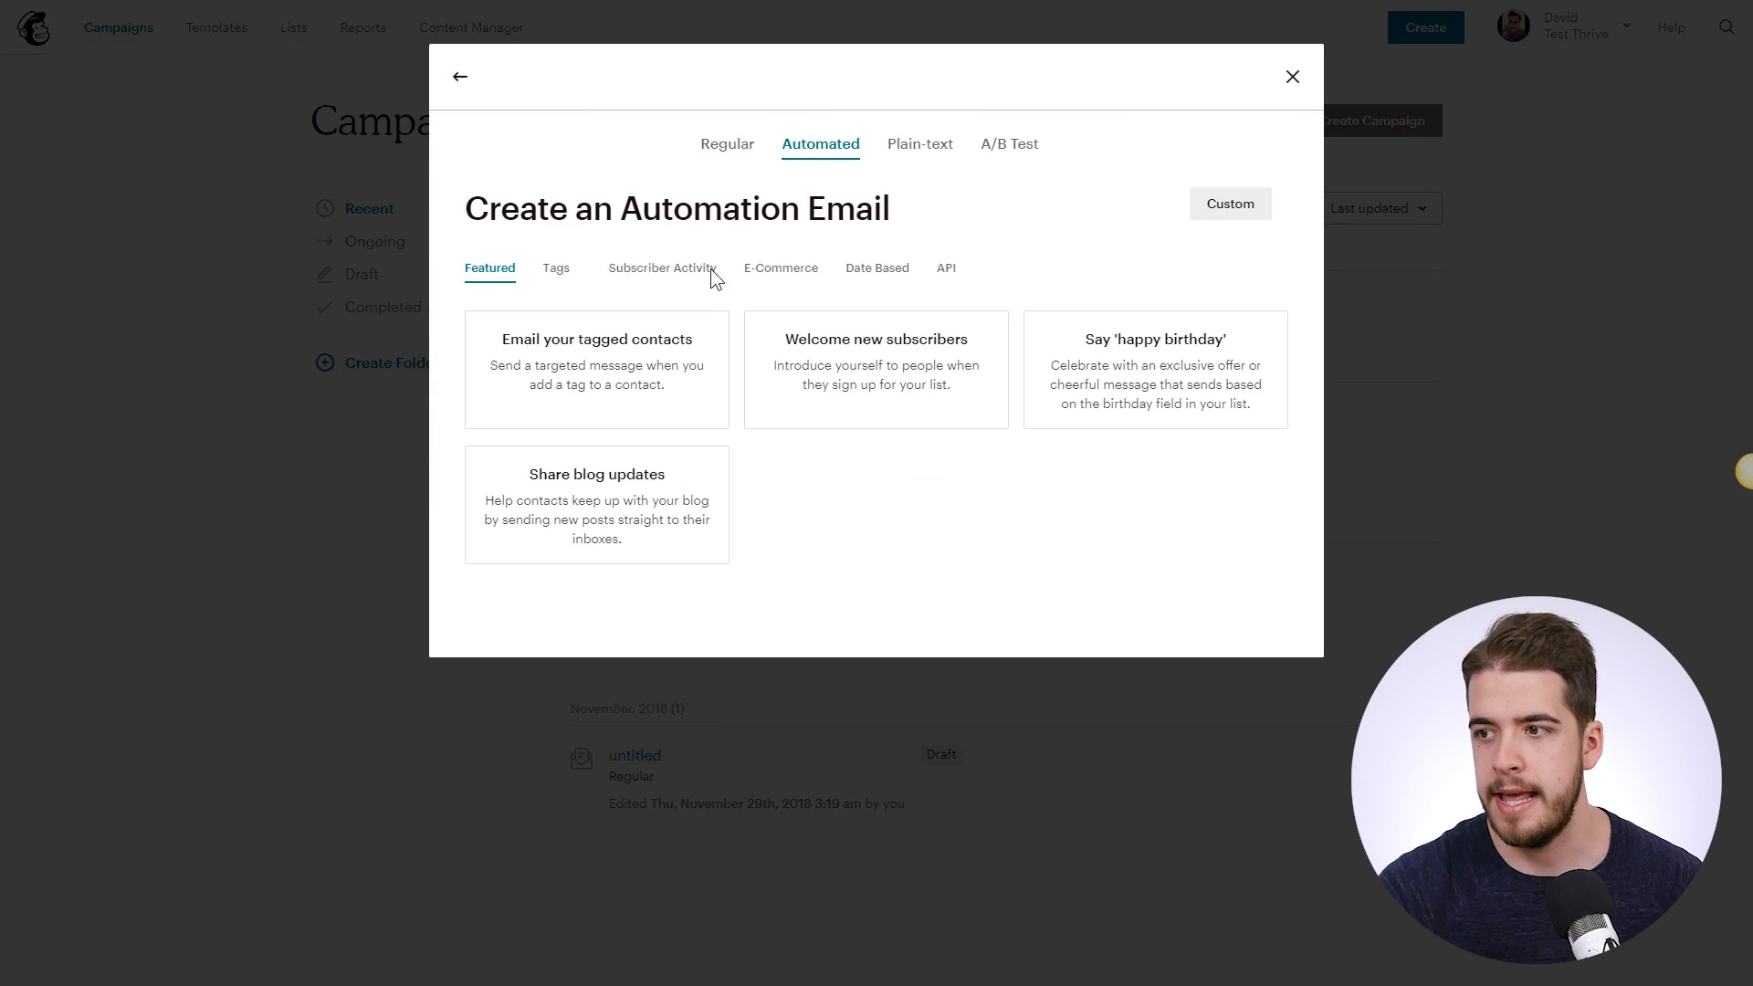
left_click(631, 371)
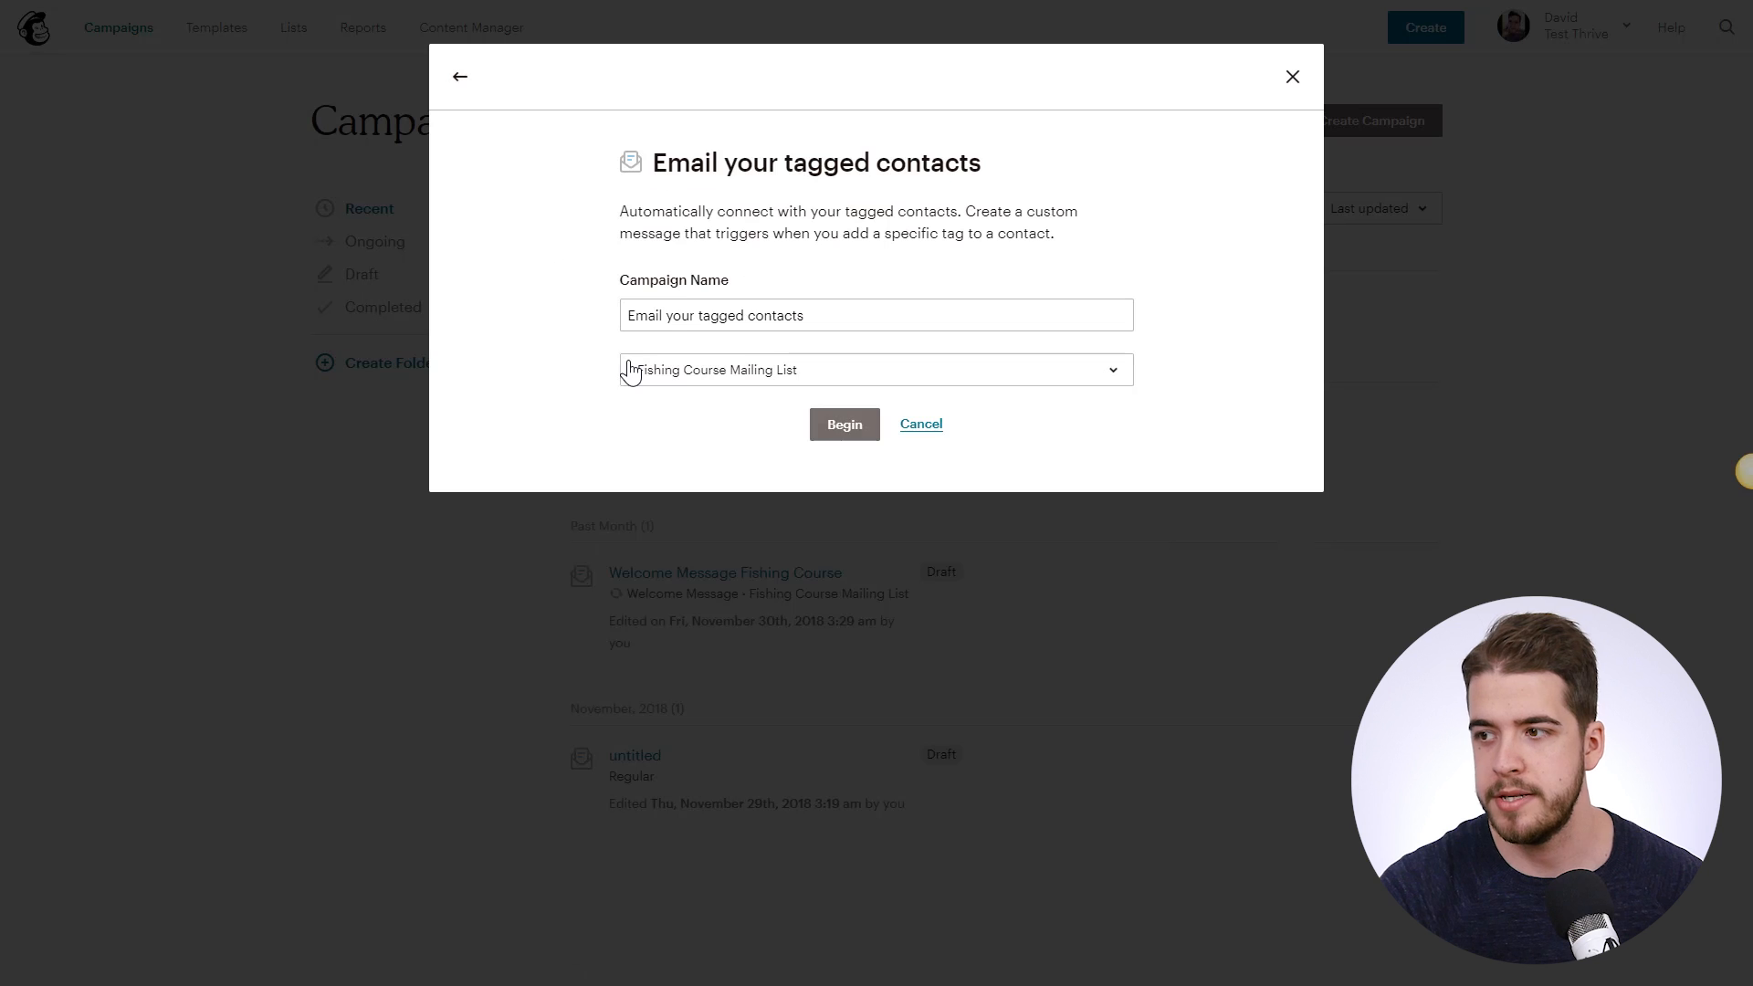
left_click(850, 374)
left_click(814, 377)
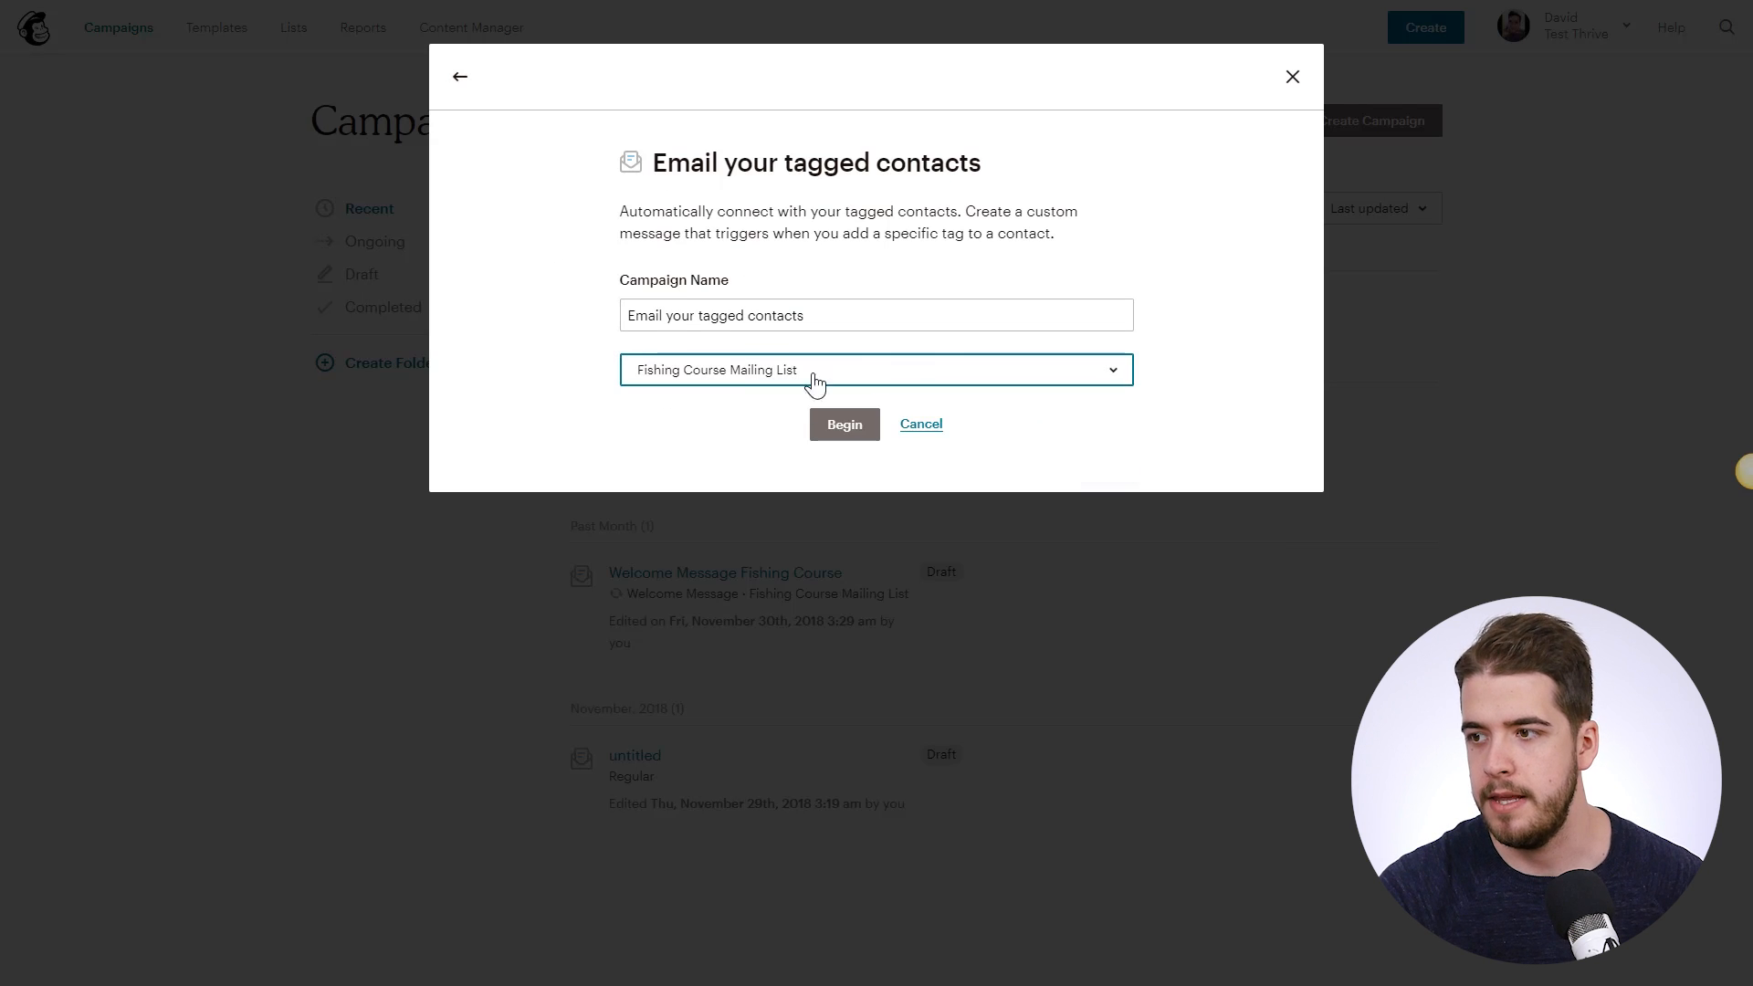
left_click(842, 431)
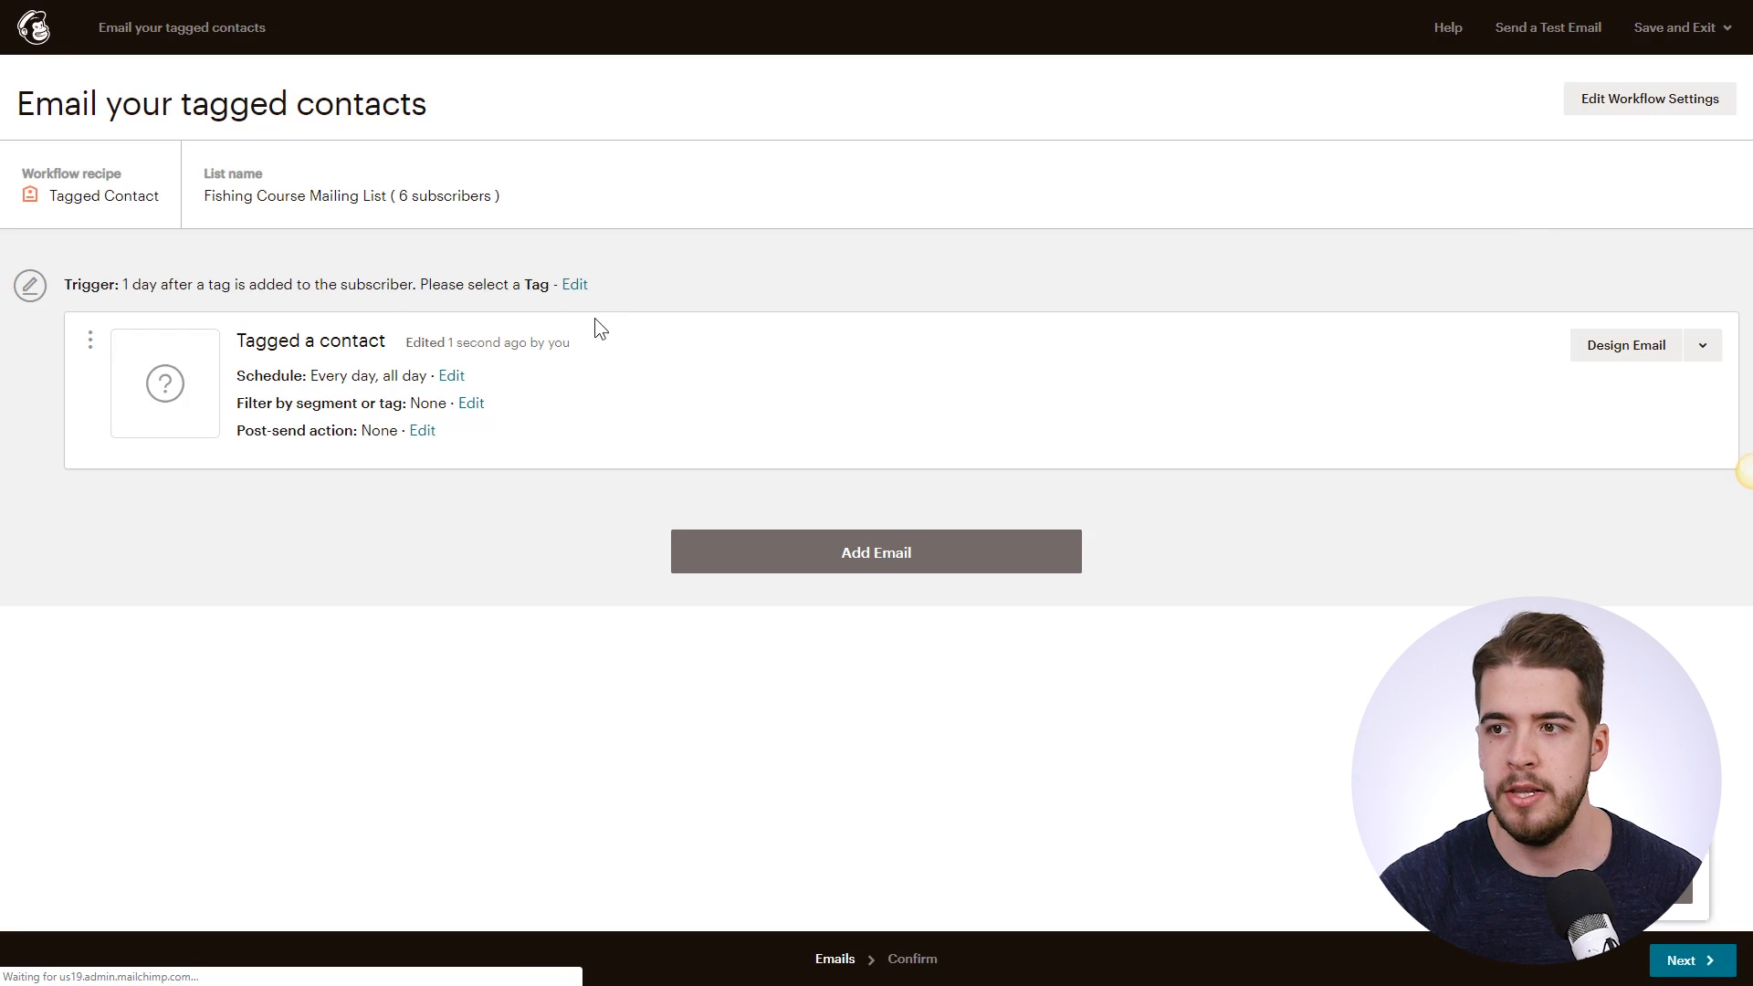
- Review the tag trigger's available tags, then leave it unchanged at one day after tagging
left_click(574, 284)
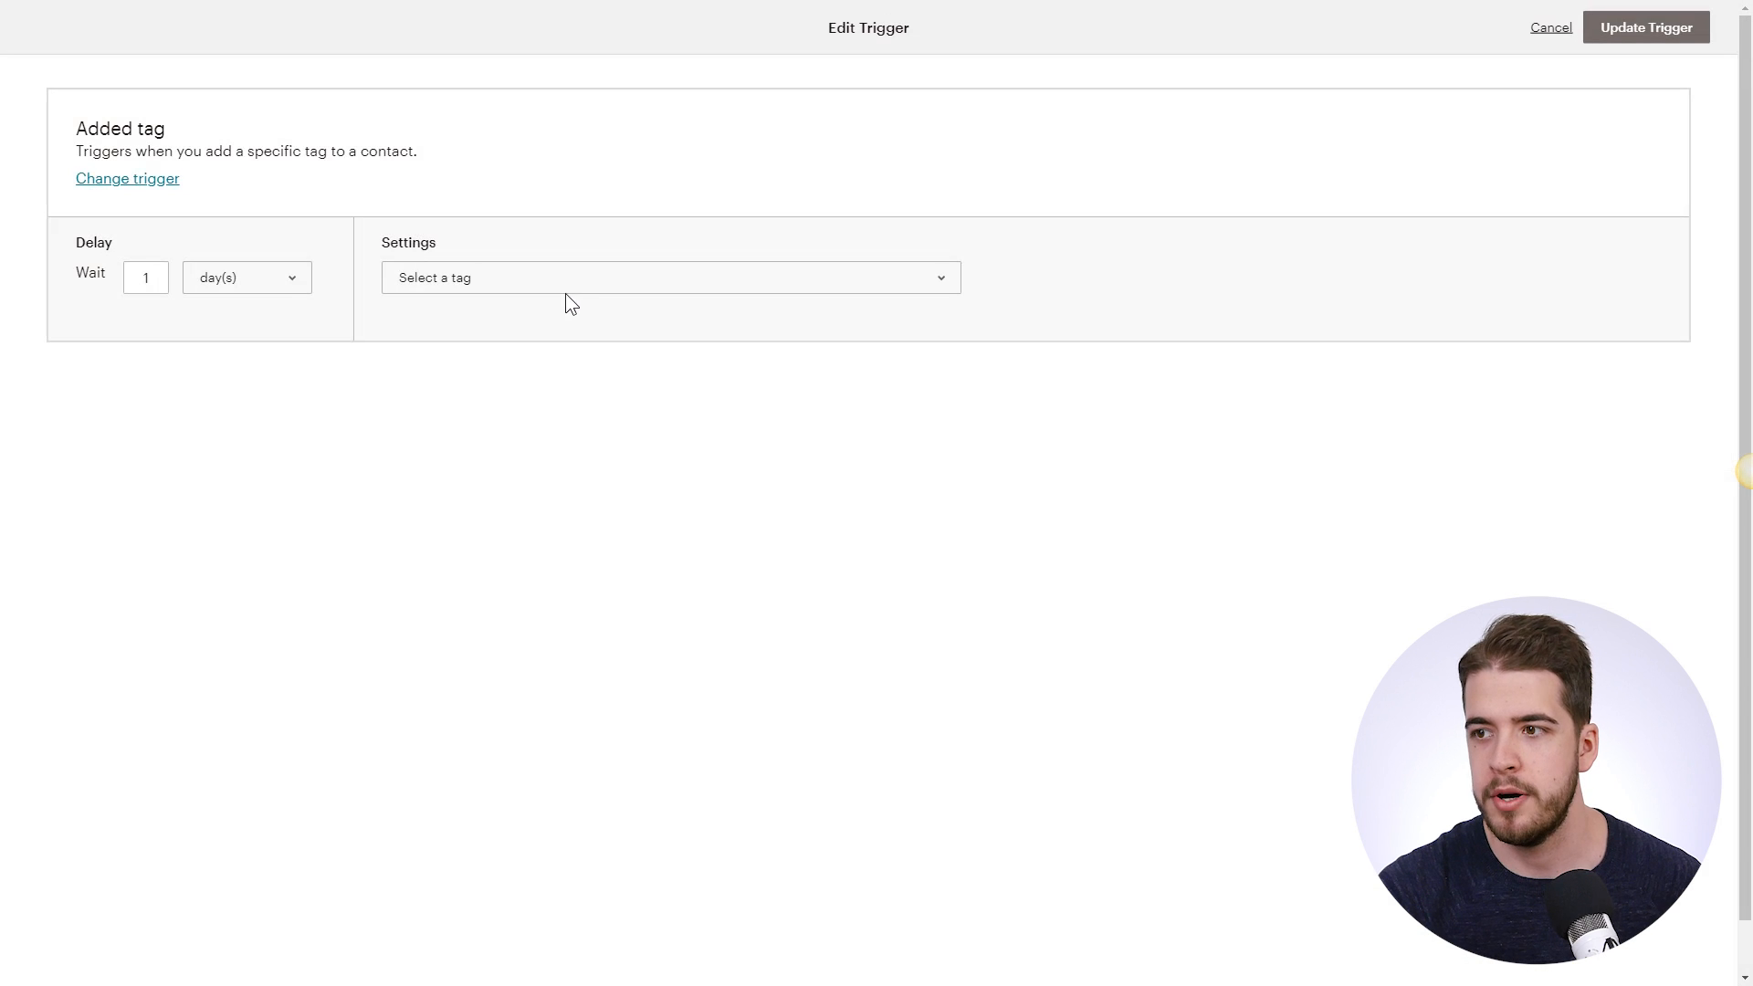
left_click(559, 279)
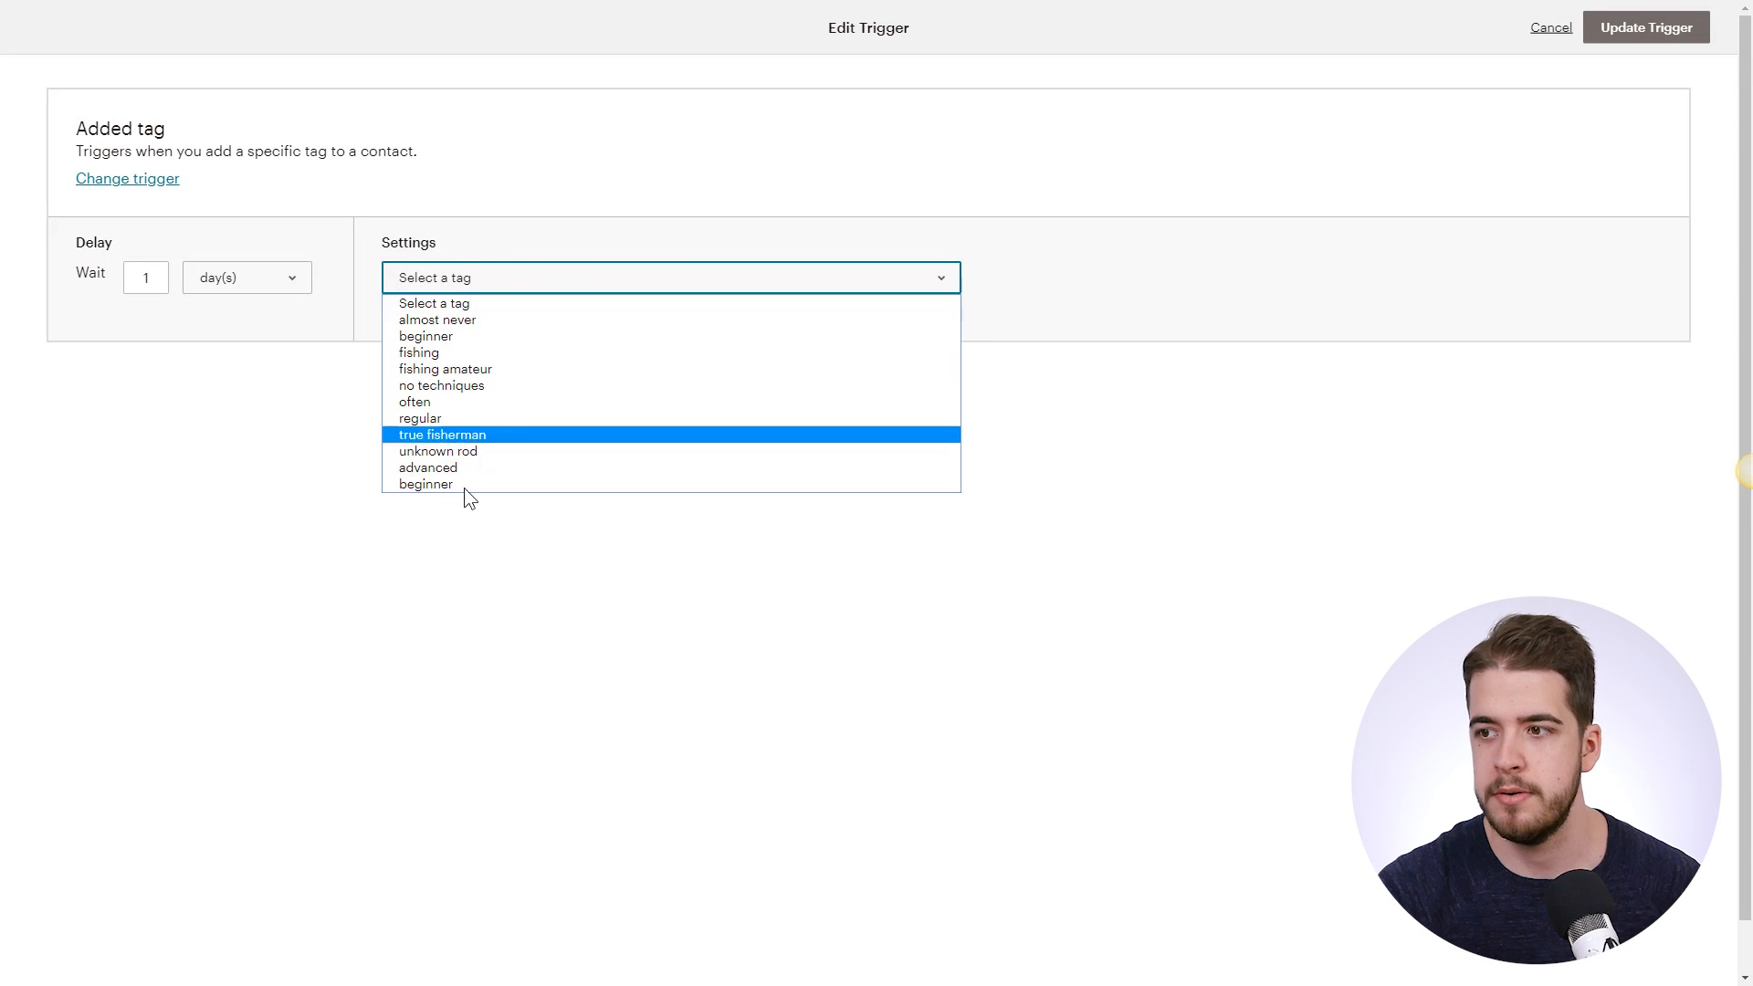
left_click(474, 545)
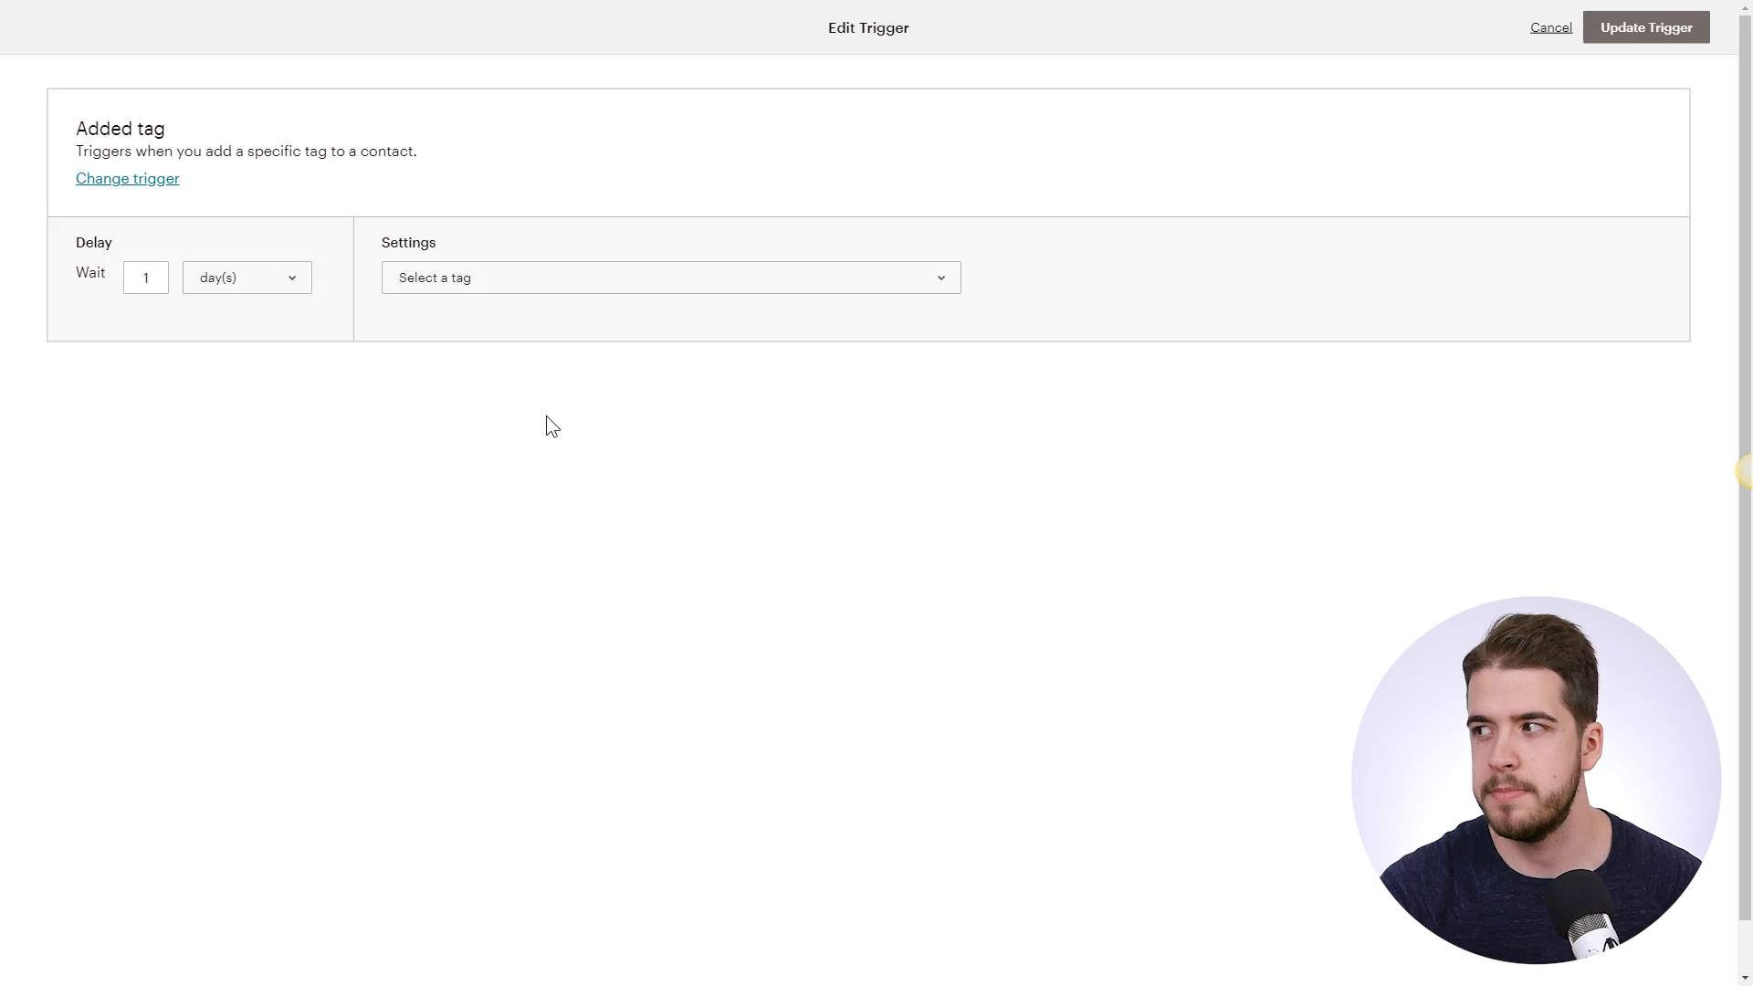
left_click(1543, 30)
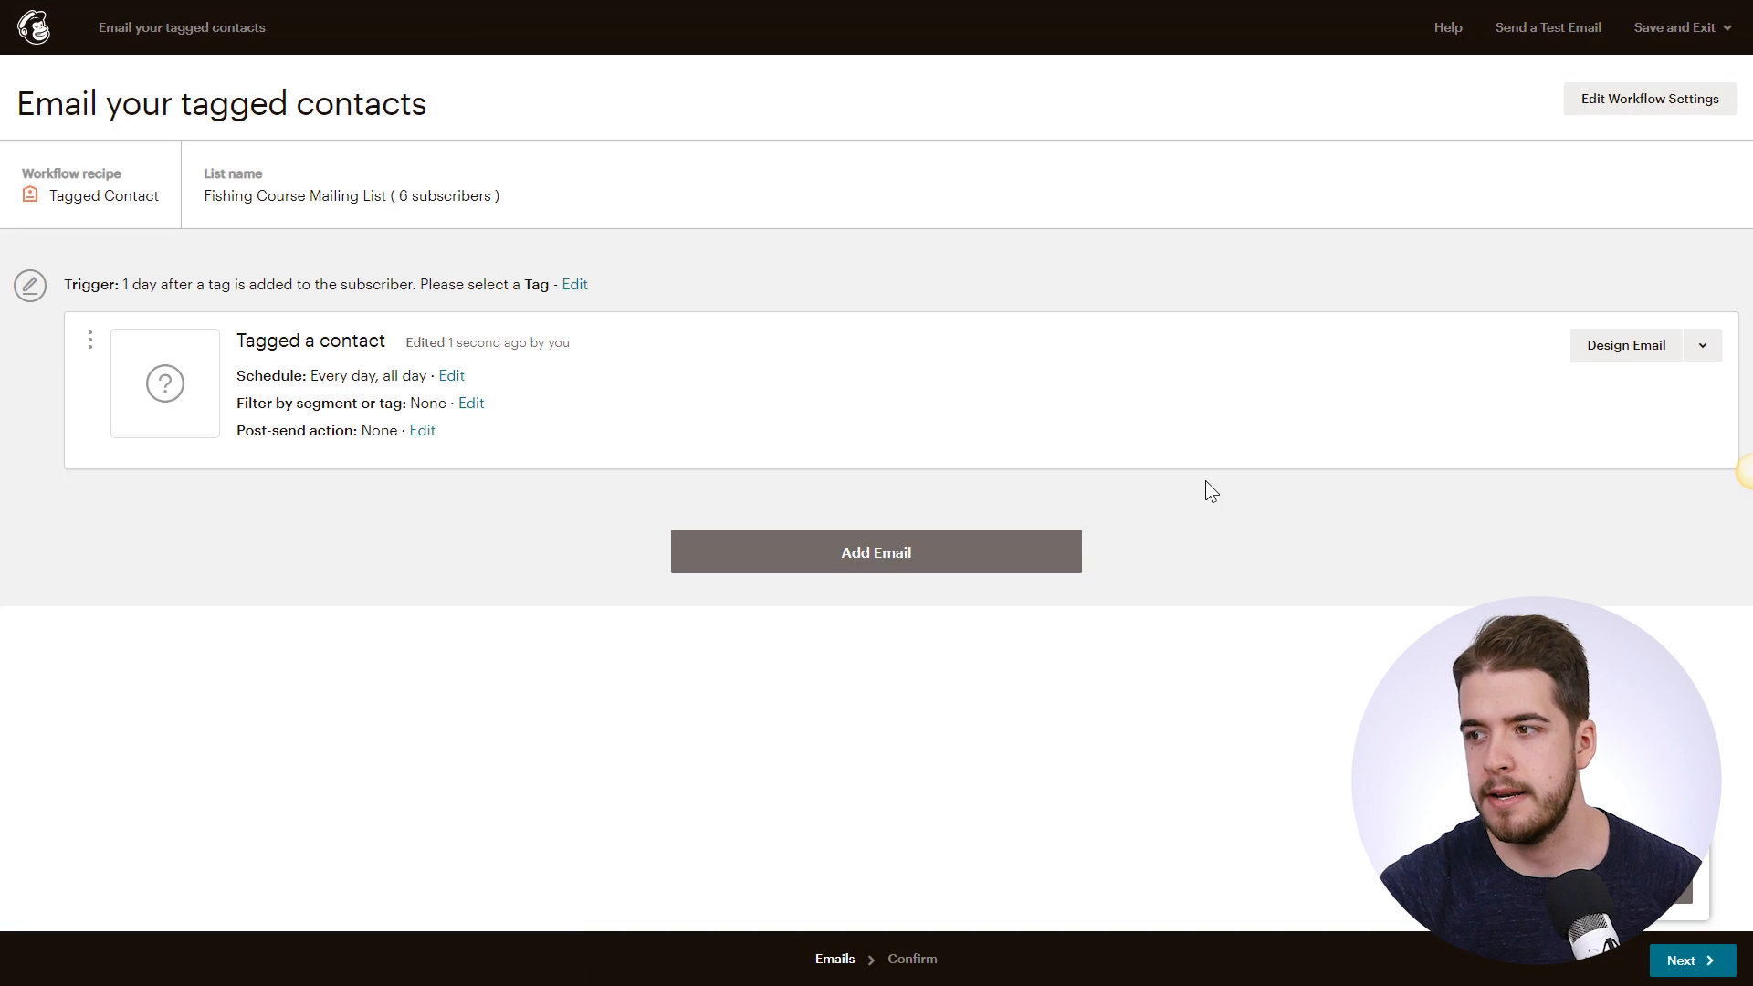